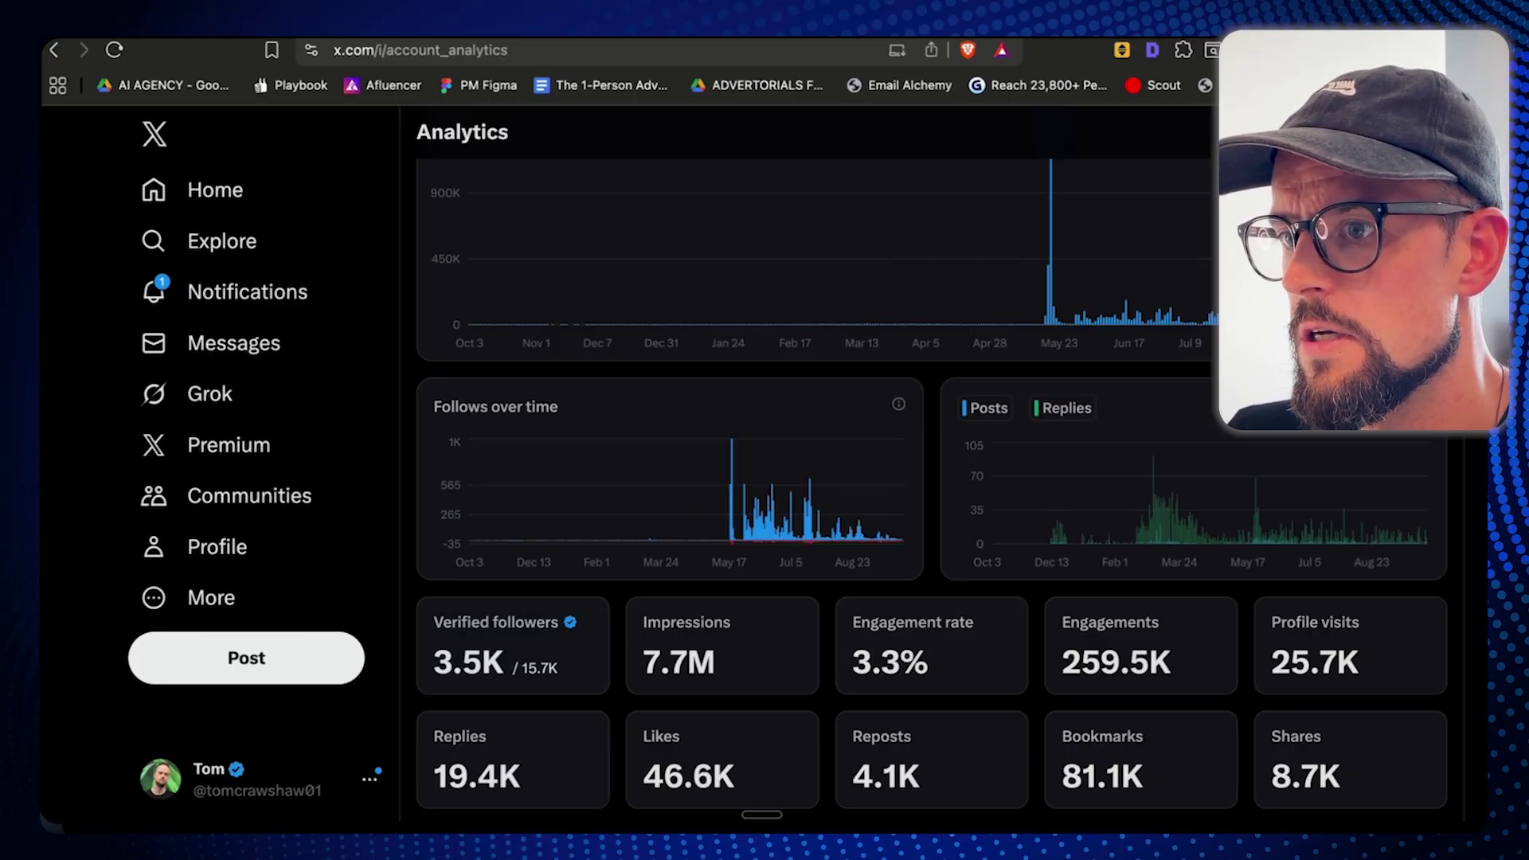
- View Creator revenue sharing payouts via Premium > Monetization, then bring Claude forward
scroll(523, 748, "up", 3)
scroll(525, 744, "down", 3)
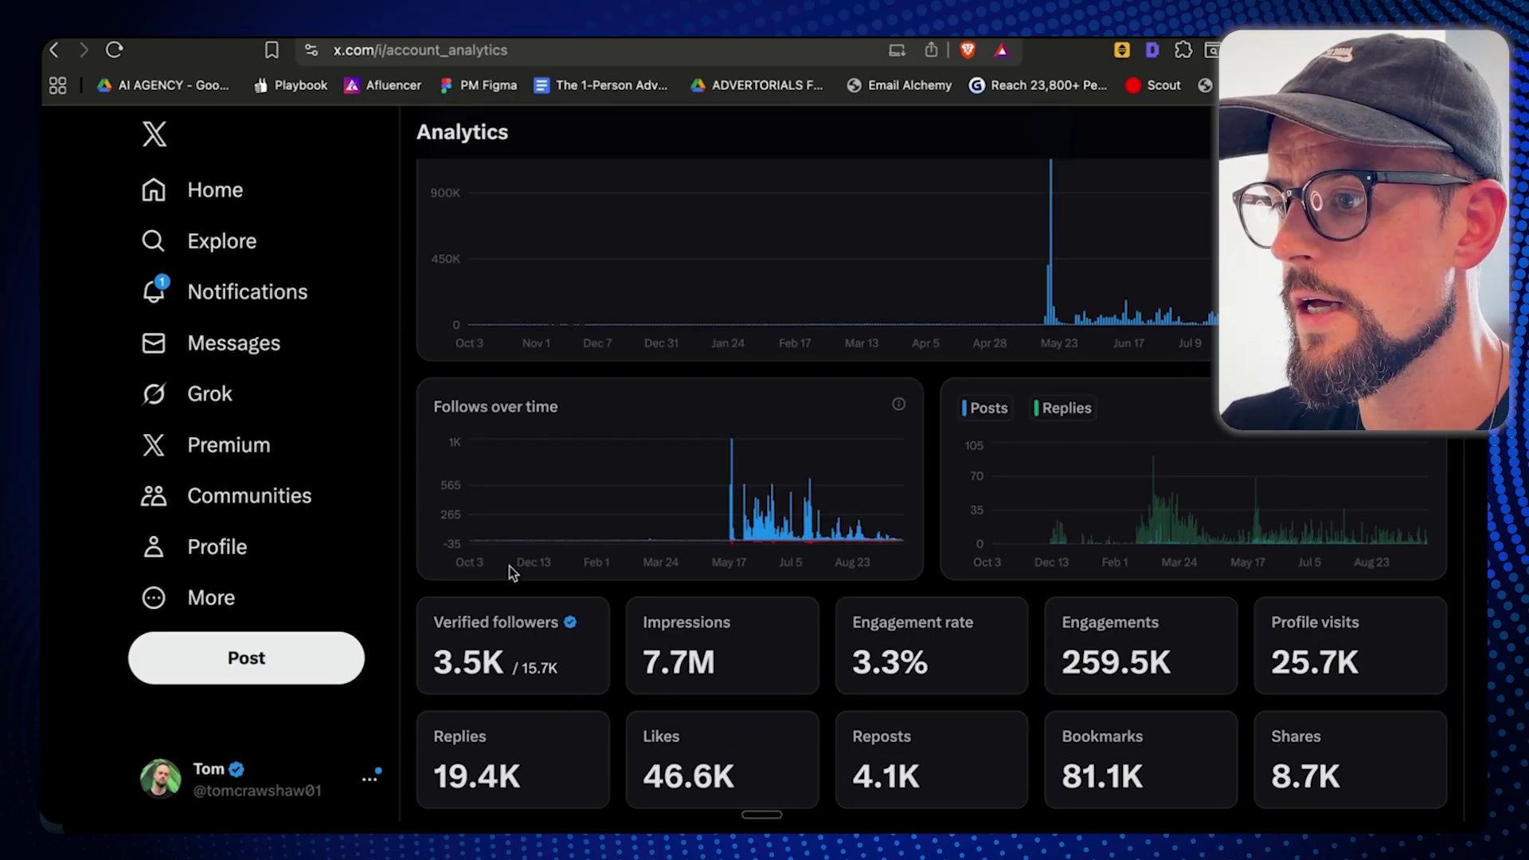
left_click(243, 451)
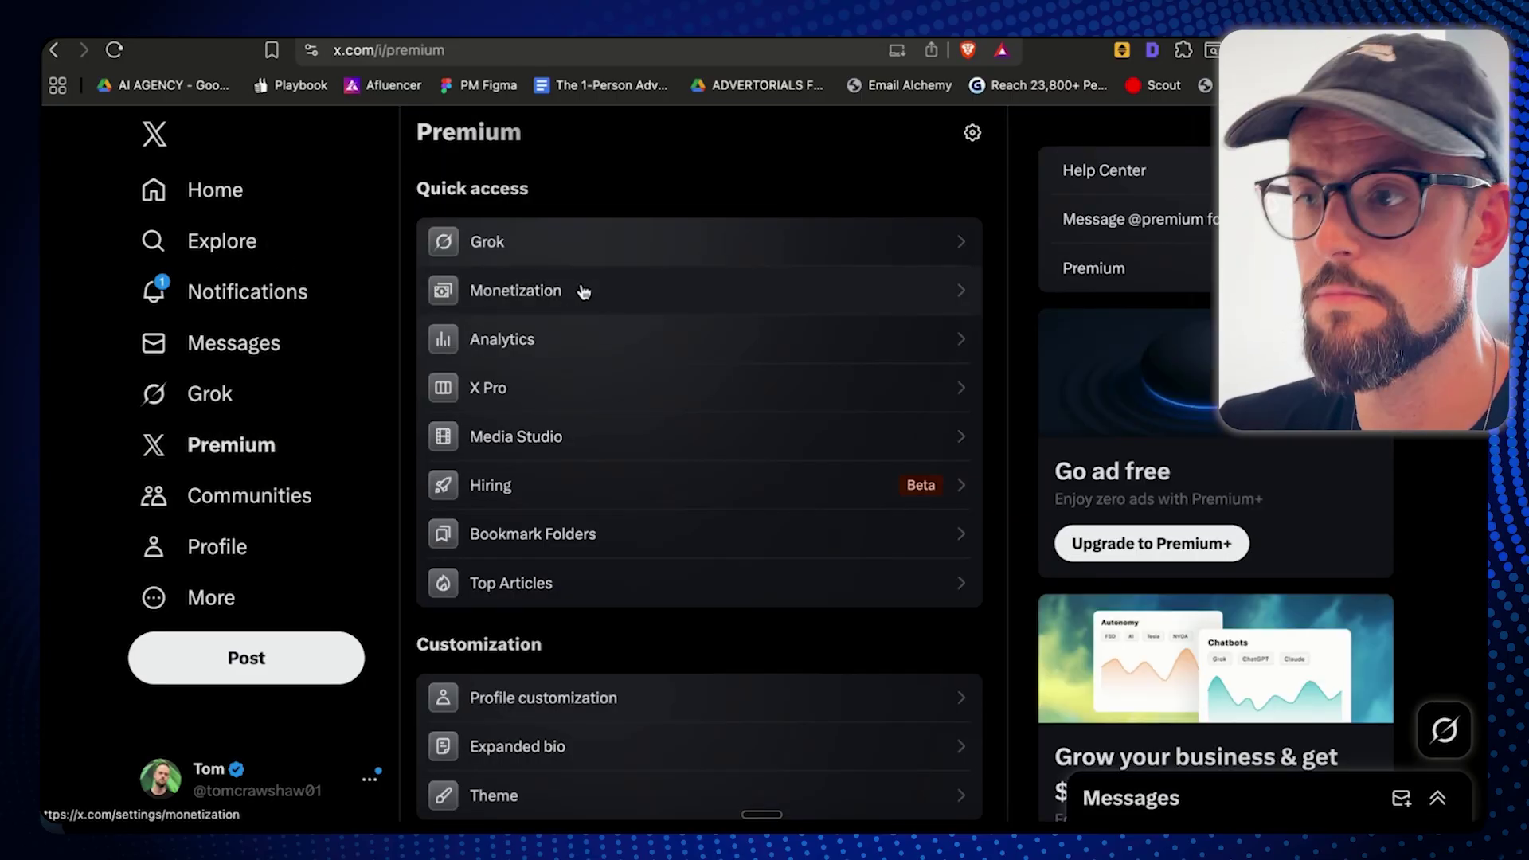
left_click(580, 290)
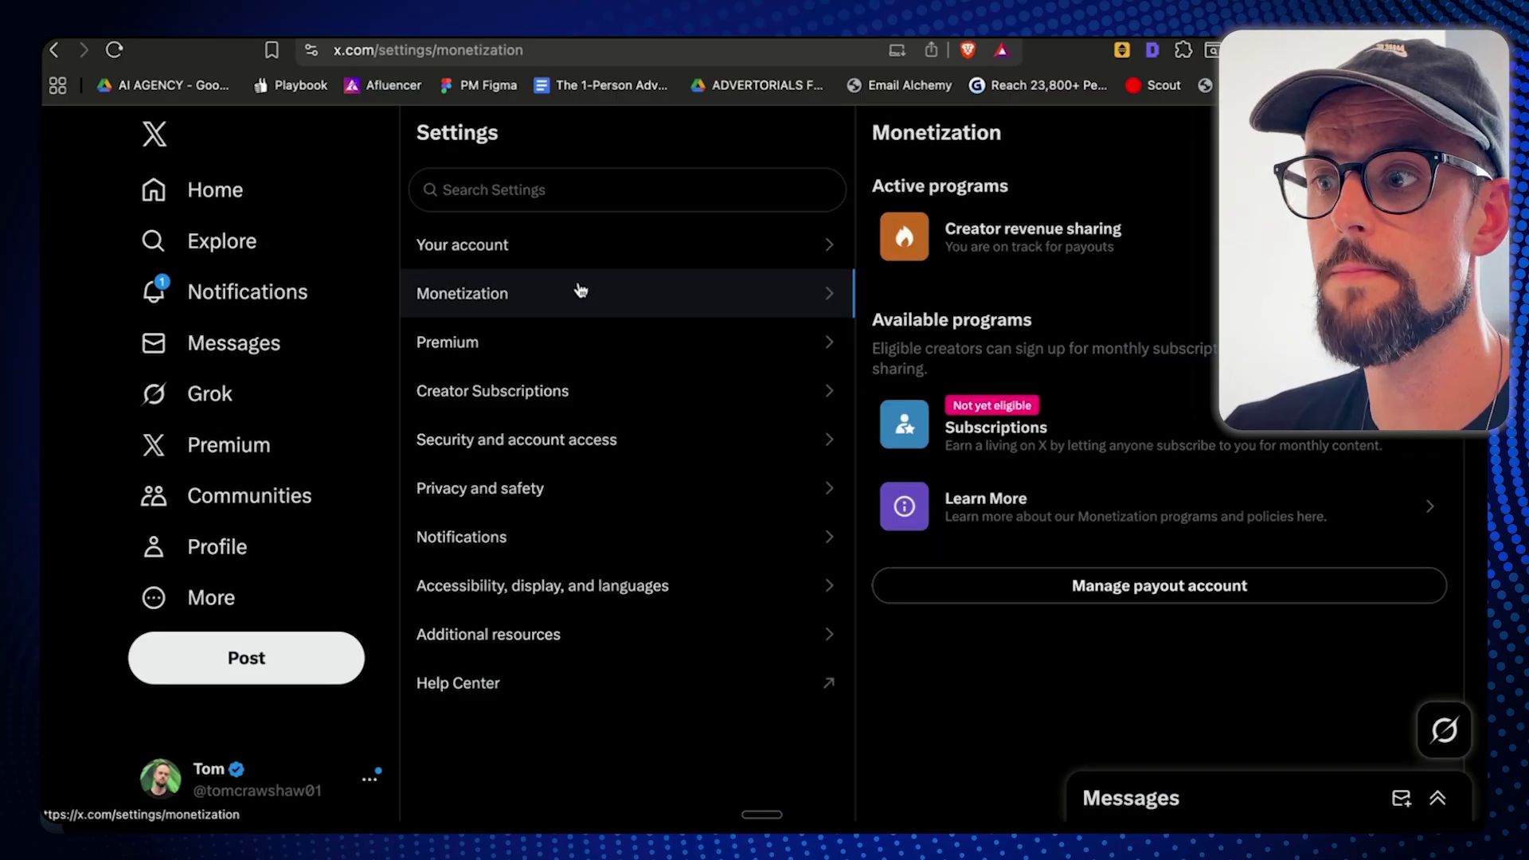
left_click(992, 242)
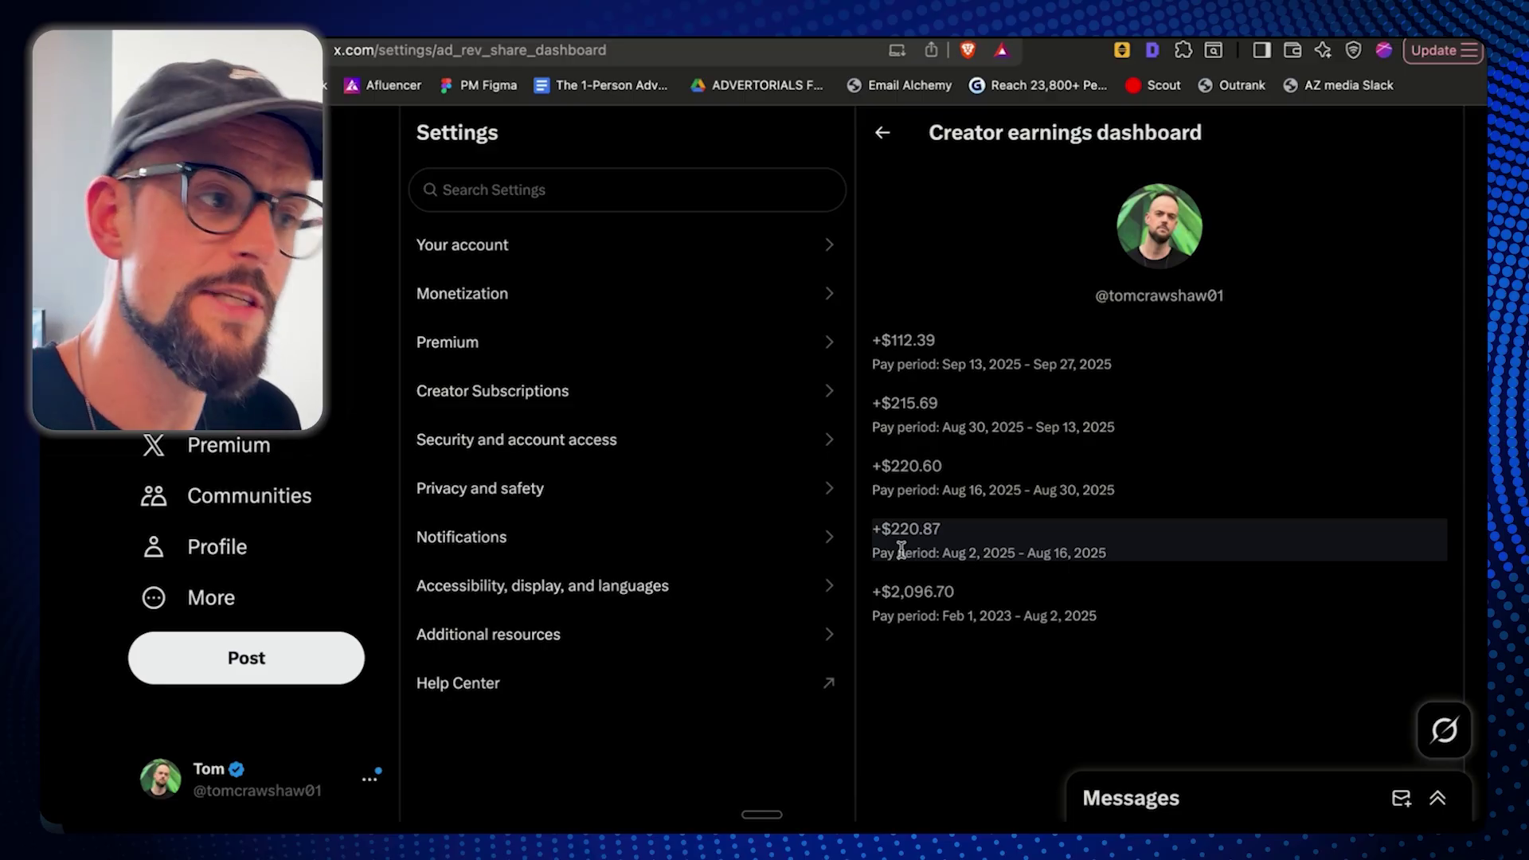
left_click(990, 828)
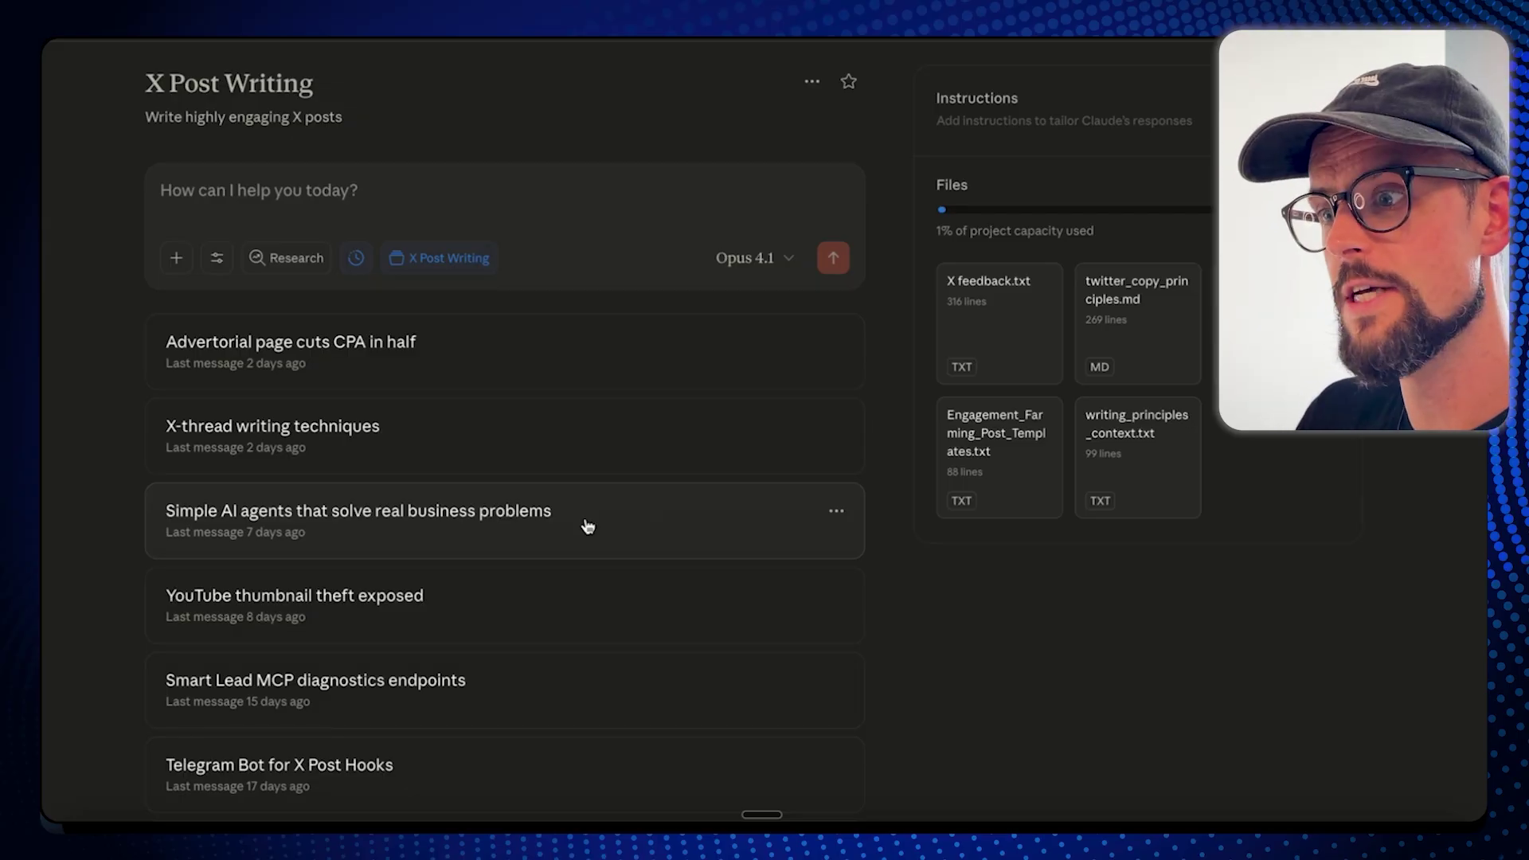
- Look over the X Post Writing project's chats and files, then return to the X browser
scroll(587, 530, "down", 20)
scroll(494, 438, "up", 20)
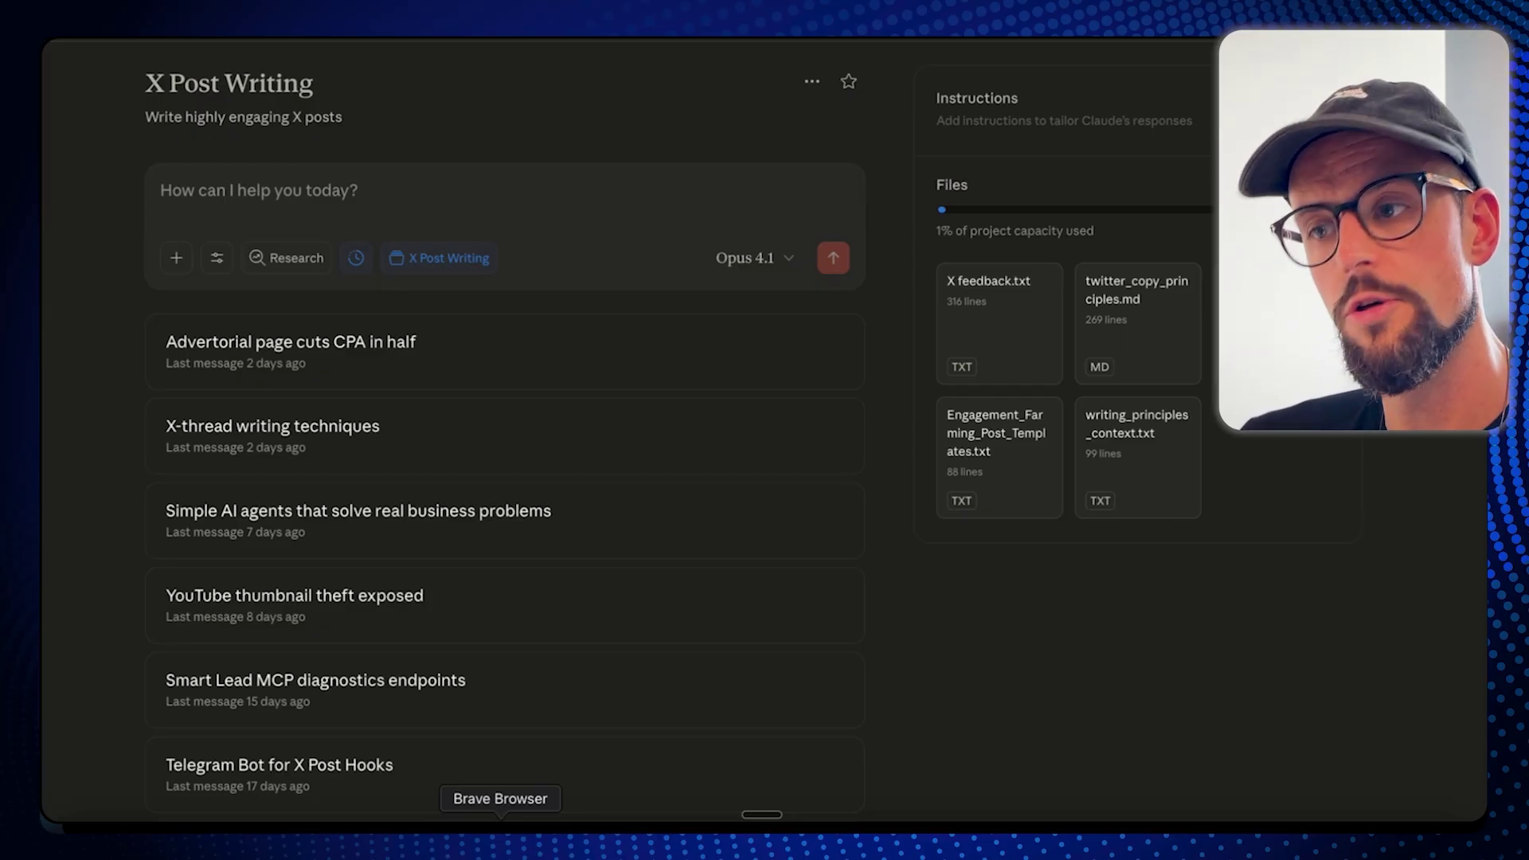
left_click(500, 824)
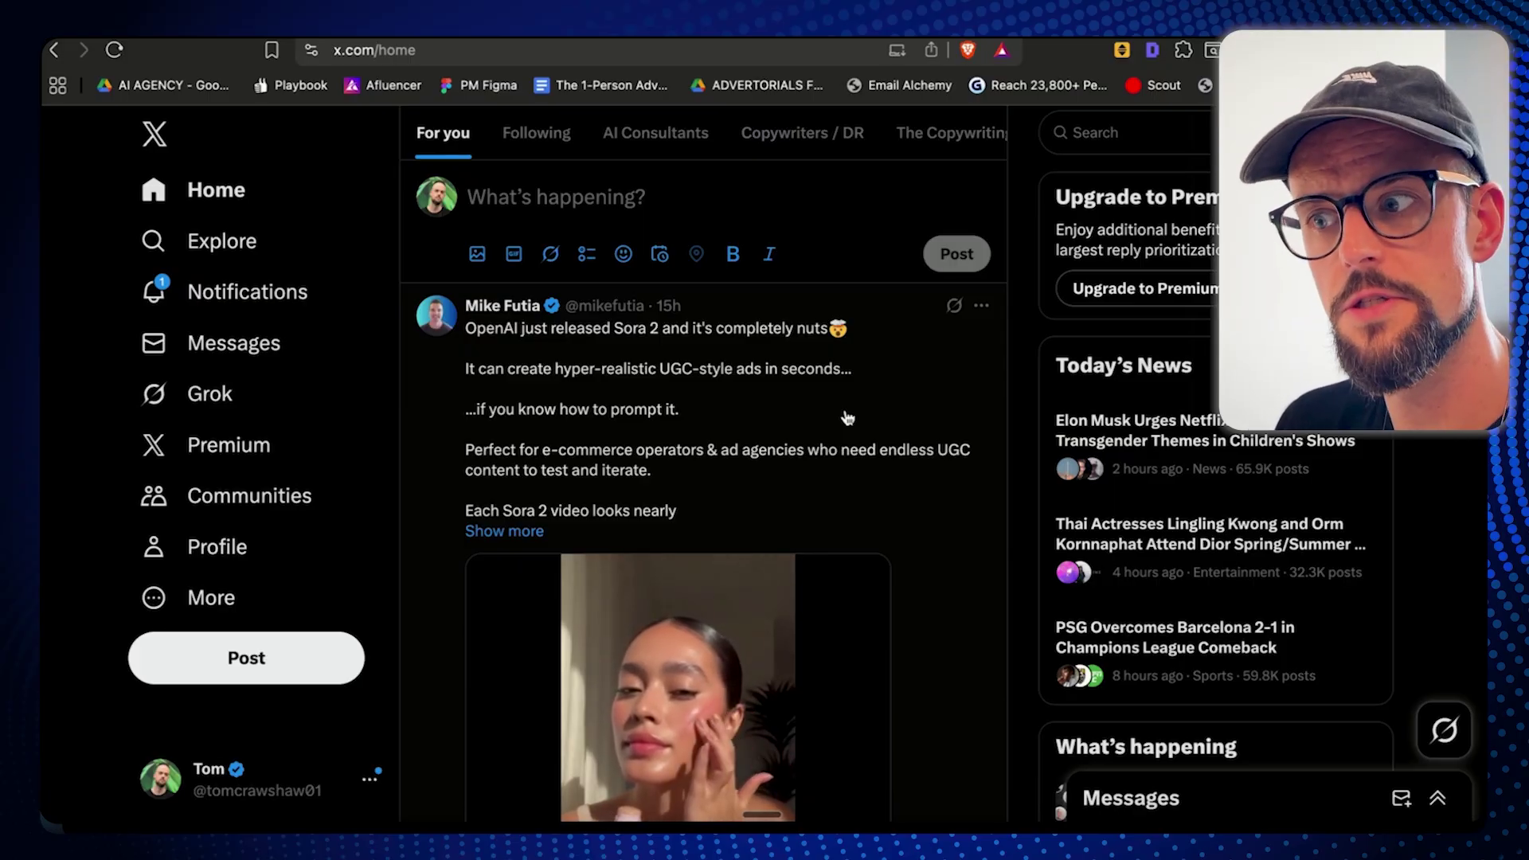
- Expand the Sora 2 post, browse the home feed, and go to the Explore page
left_click(532, 532)
scroll(687, 535, "down", 10)
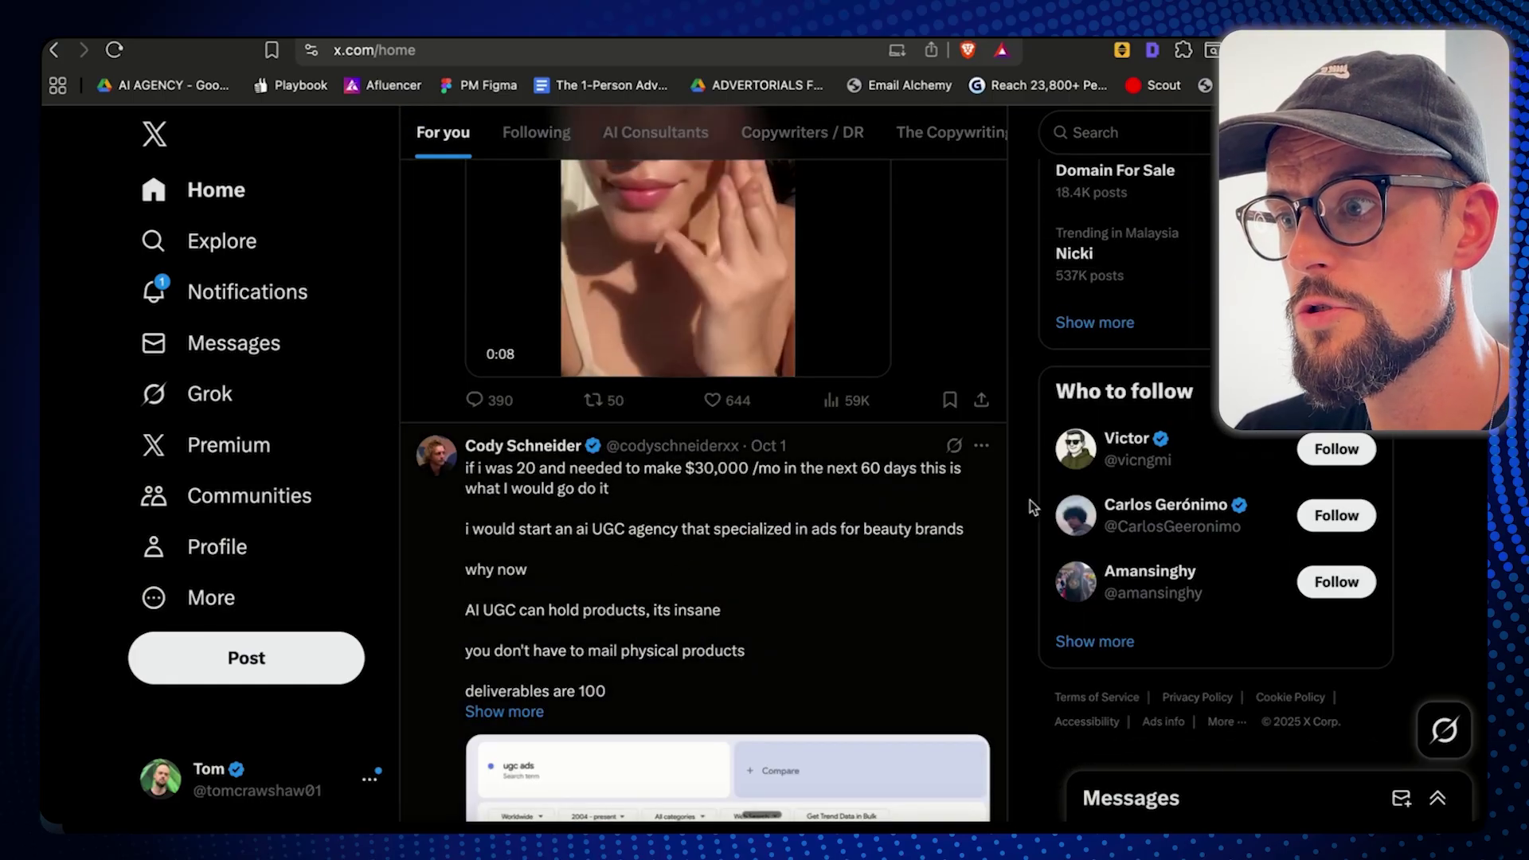
scroll(784, 448, "down", 3)
scroll(784, 448, "down", 3)
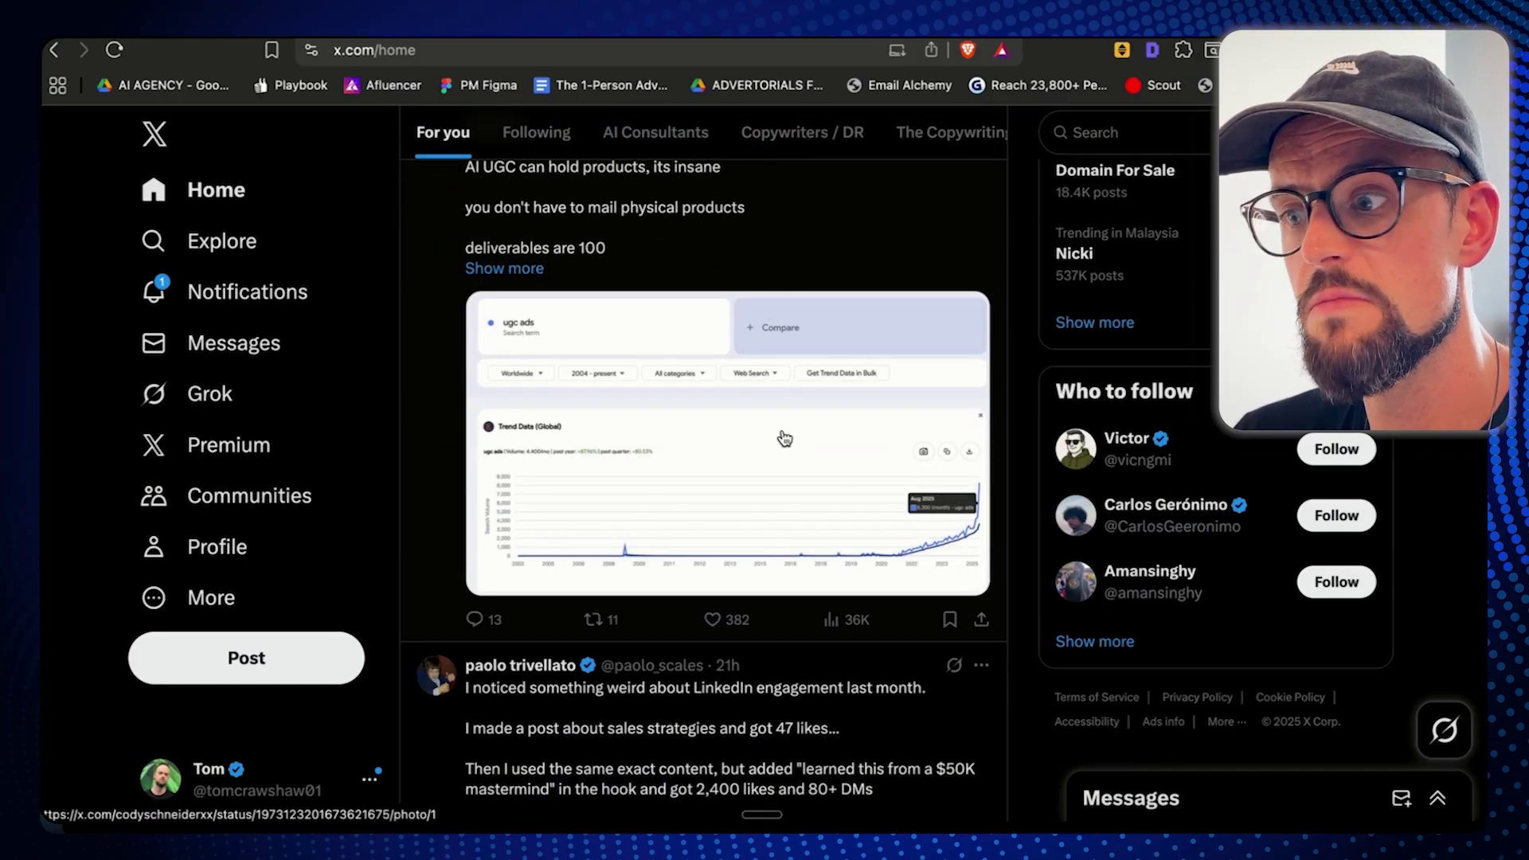
scroll(784, 440, "down", 20)
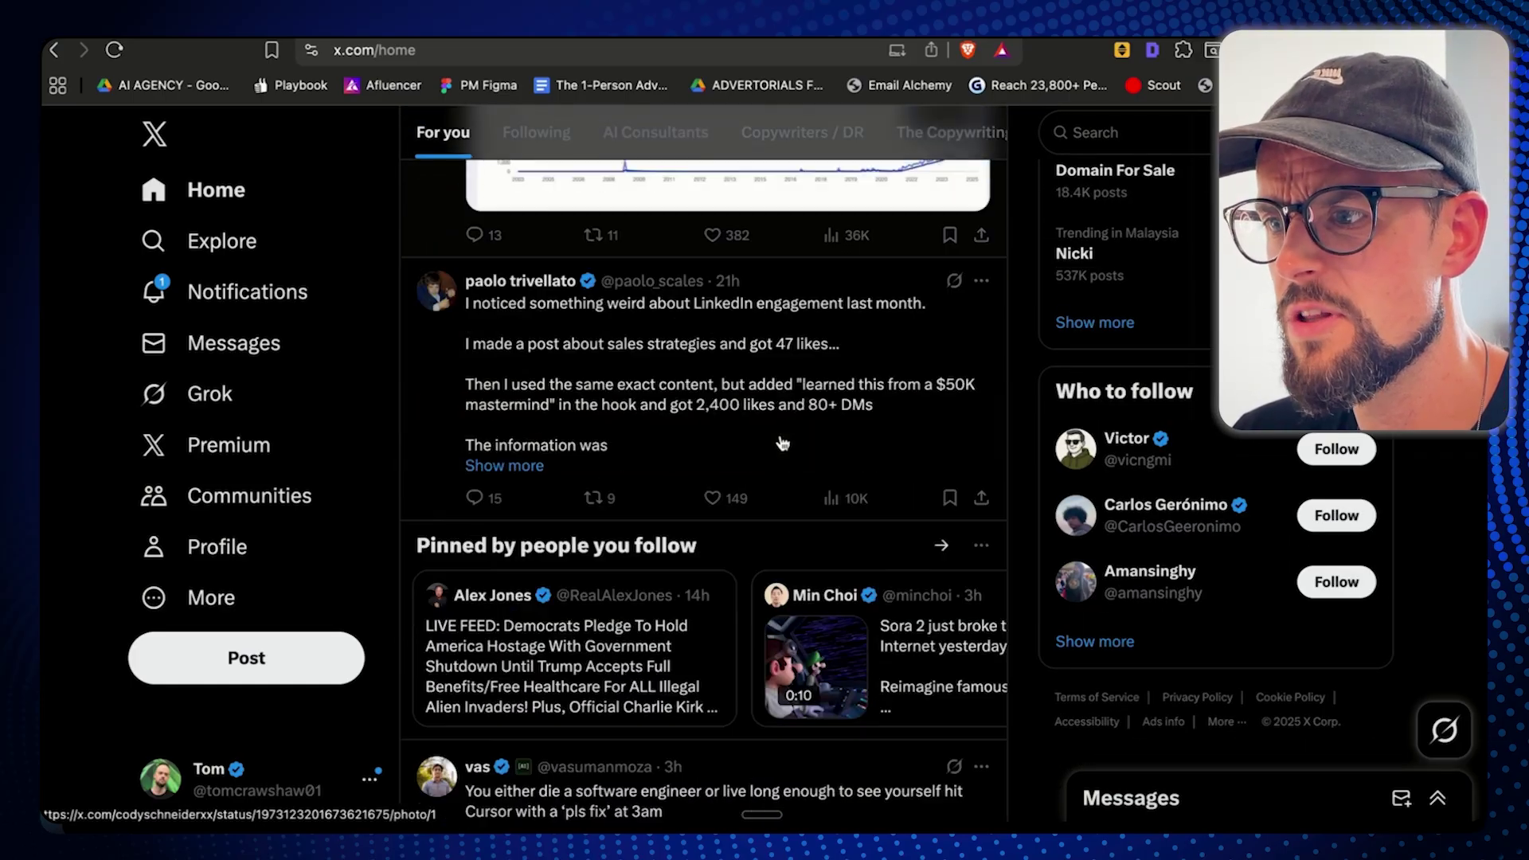
scroll(776, 440, "down", 10)
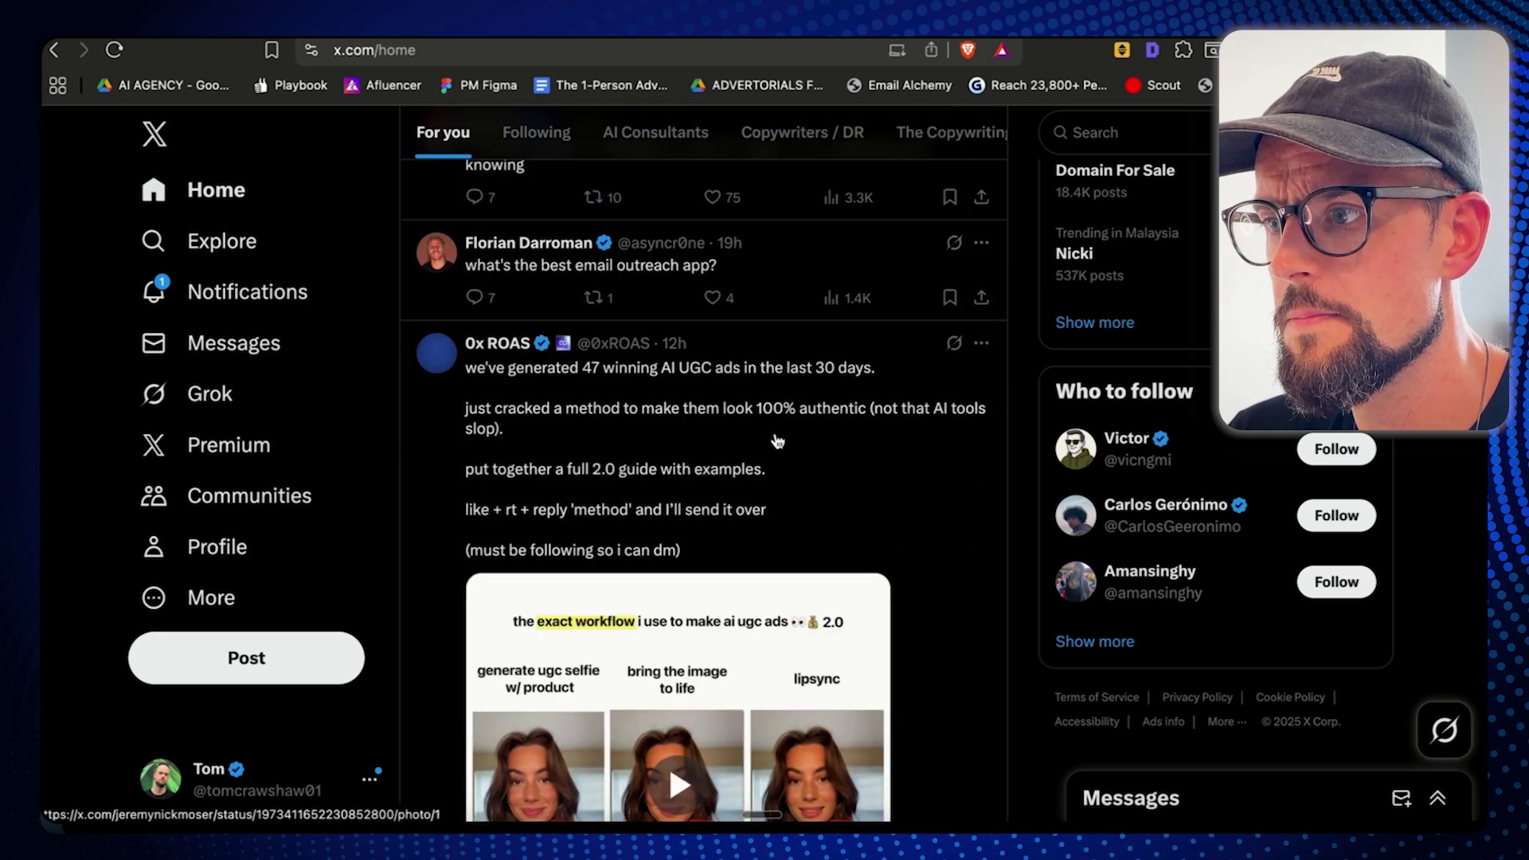
scroll(777, 440, "down", 3)
scroll(717, 444, "up", 1)
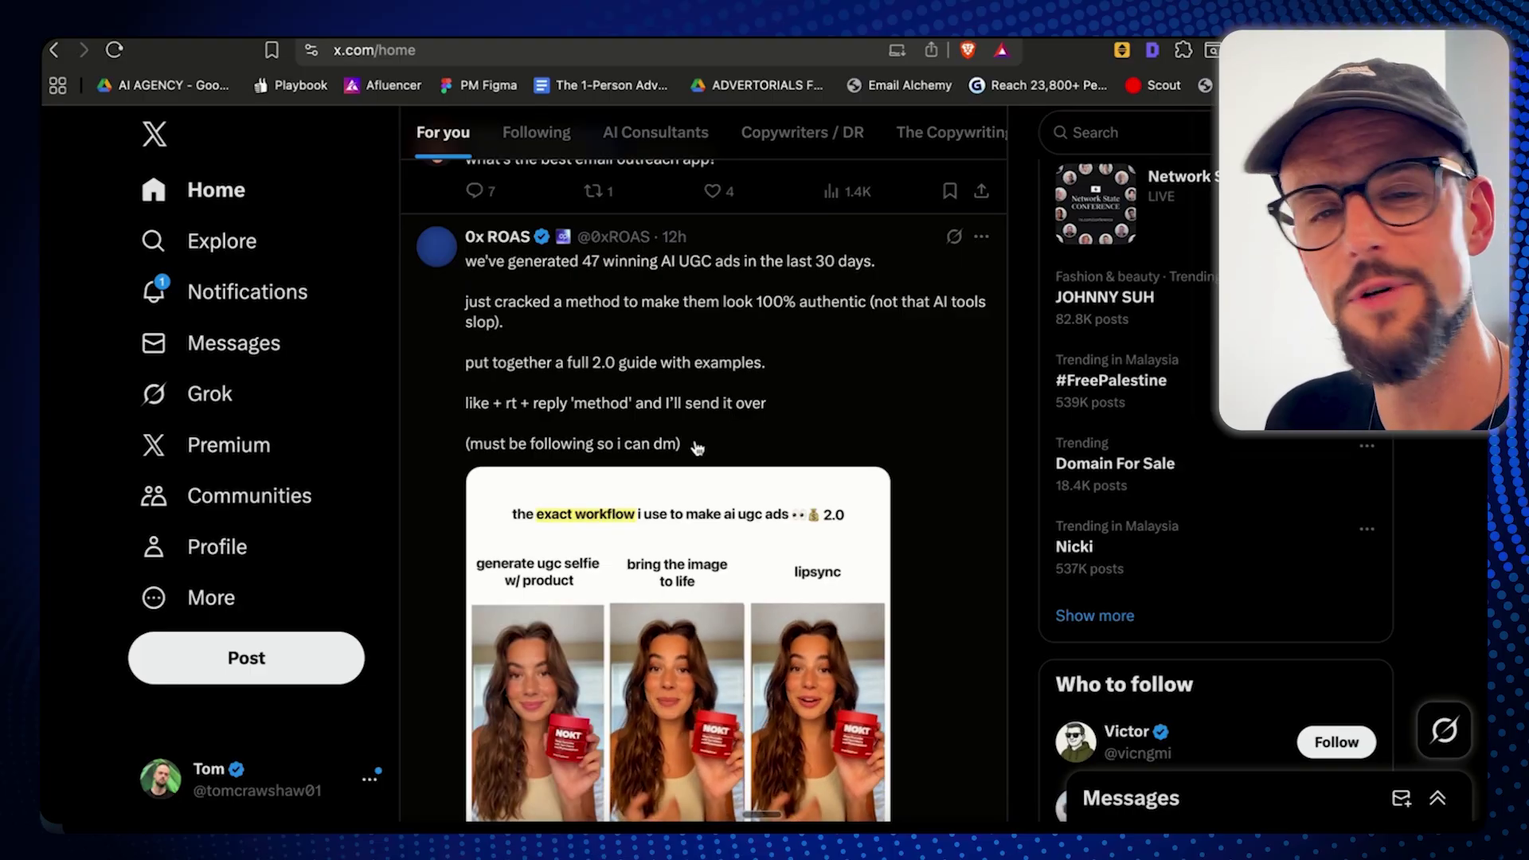
scroll(697, 447, "down", 10)
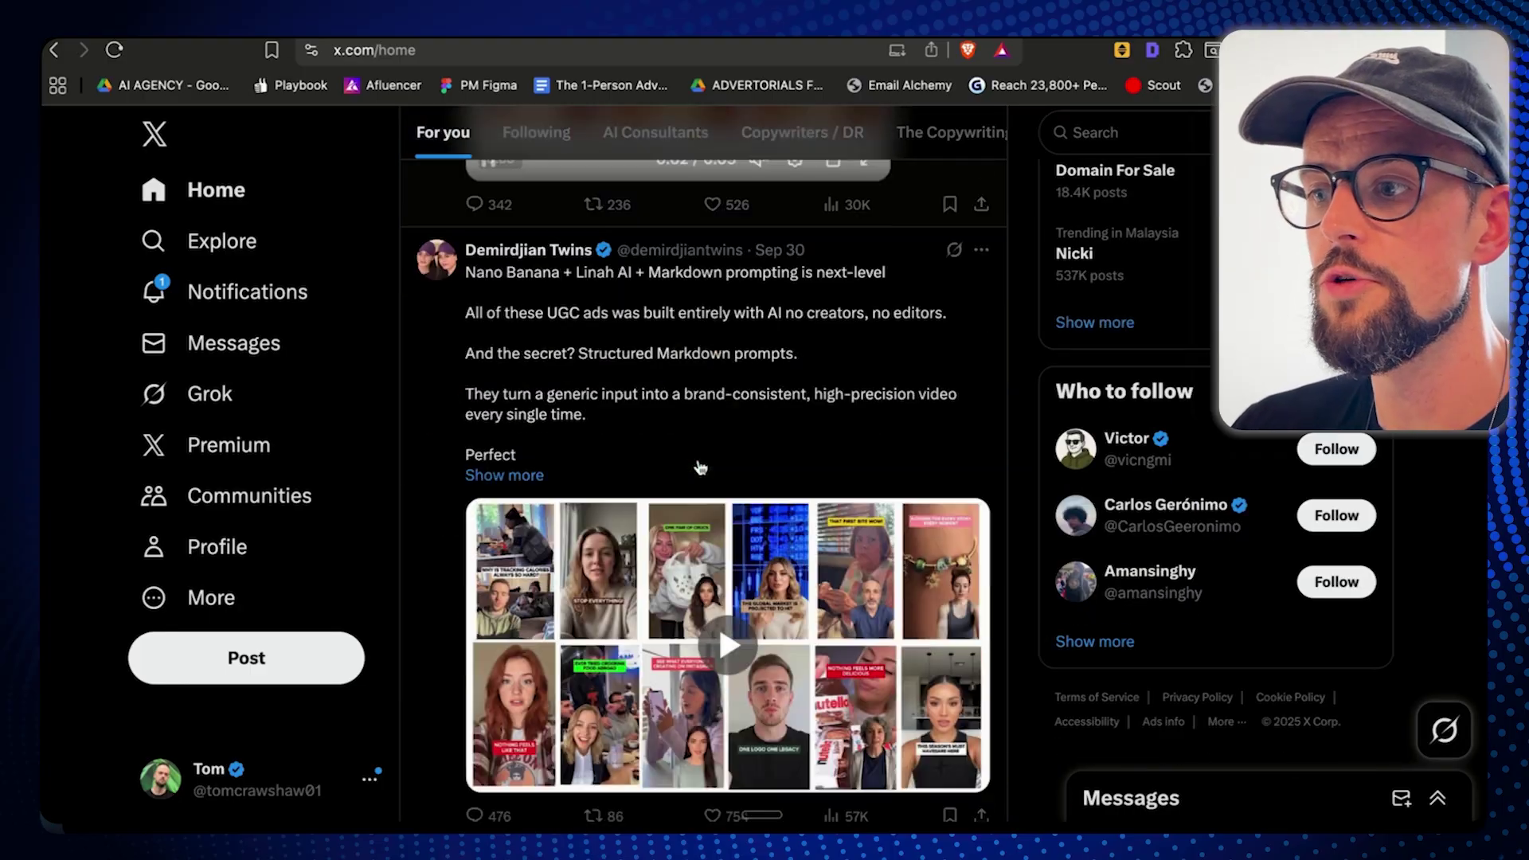
scroll(707, 448, "up", 10)
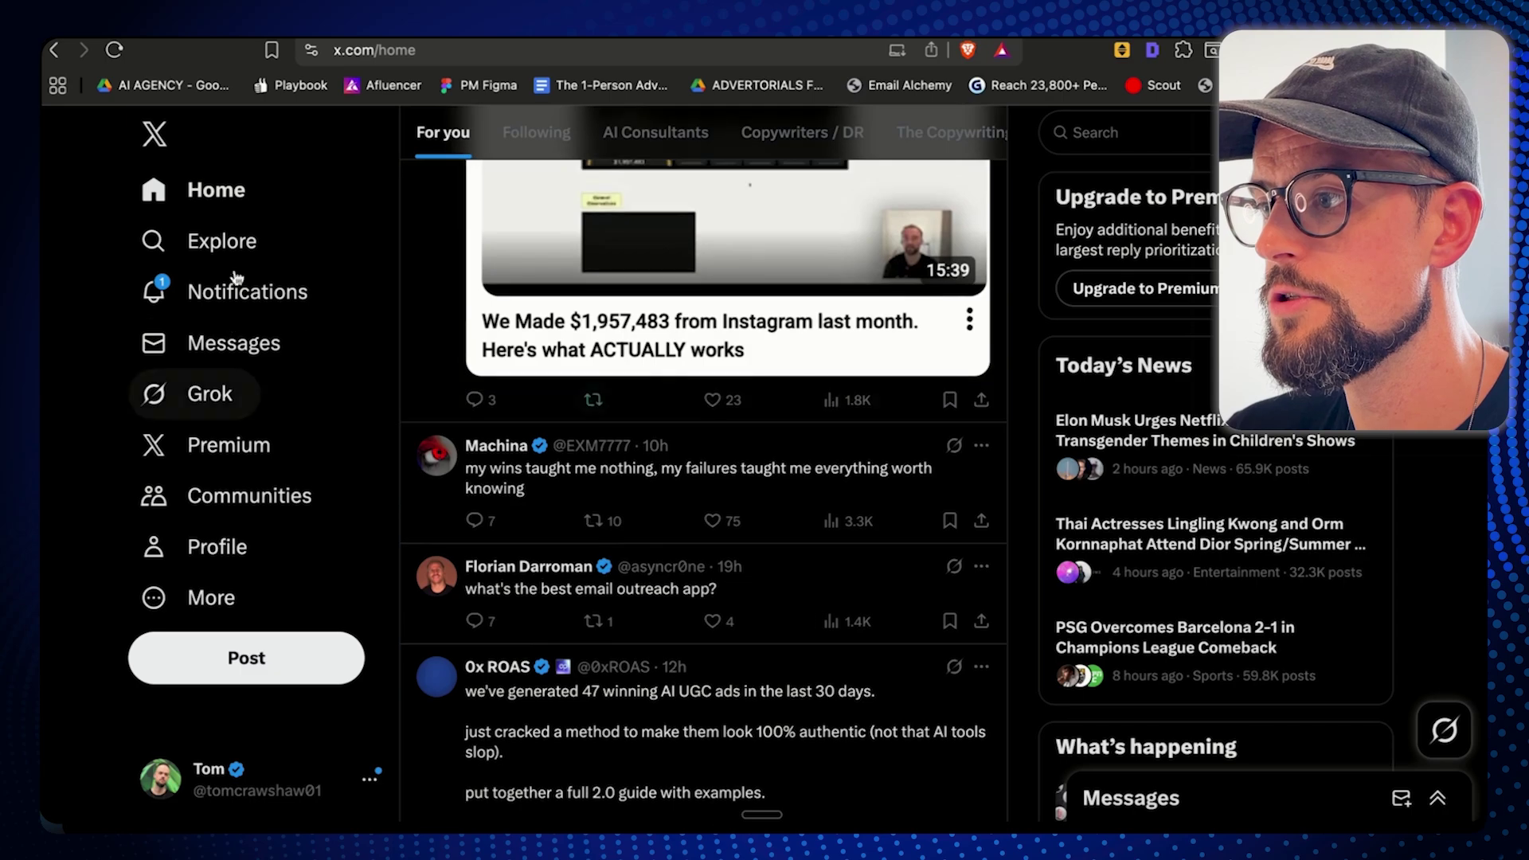
left_click(221, 242)
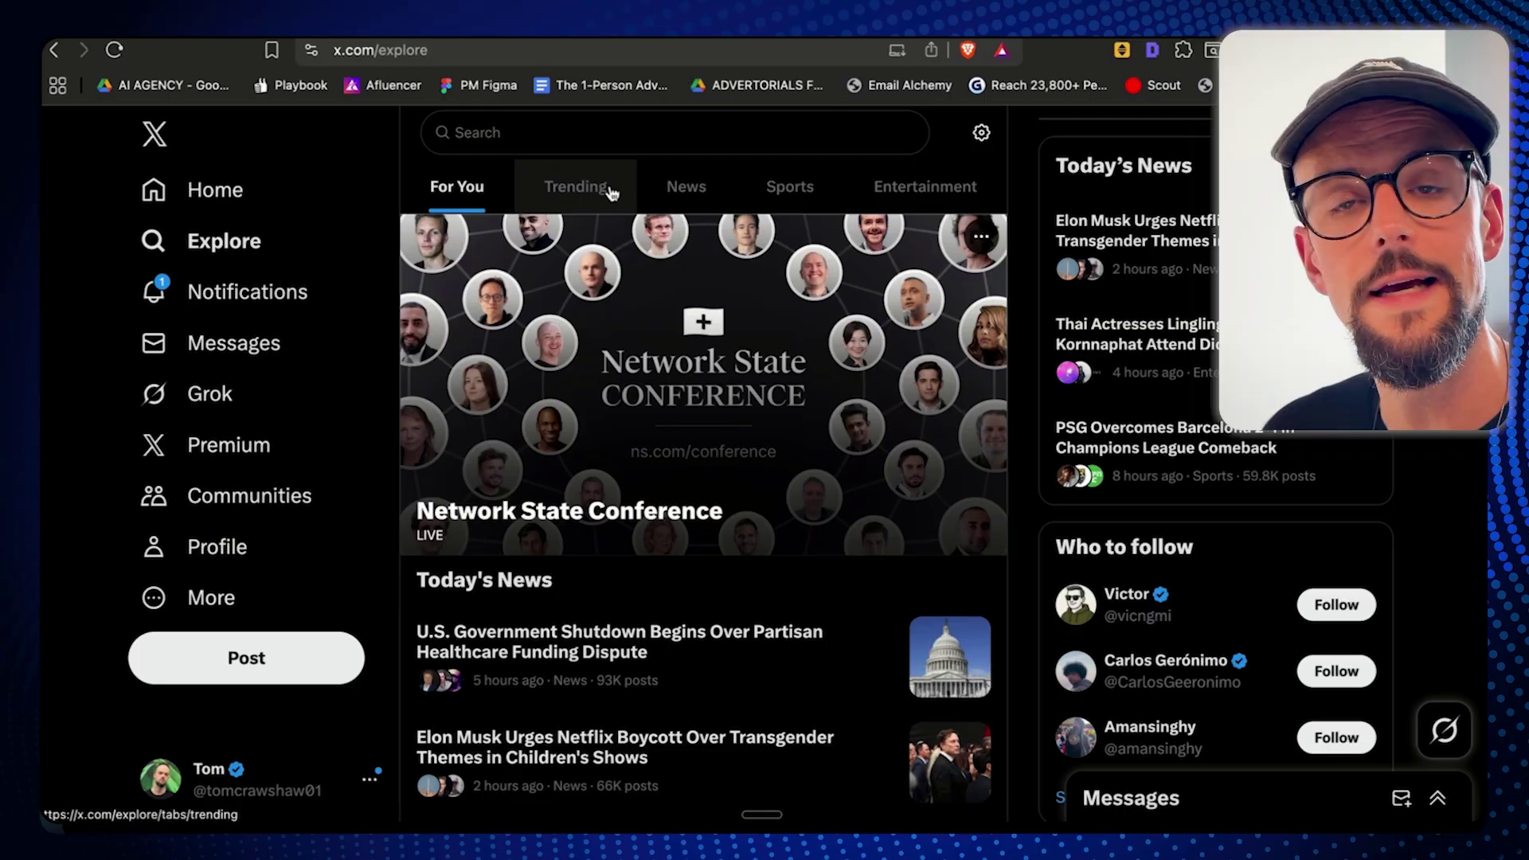
- Switch to Claude and select the introduction of the high-performing tweet examples file
key("super+Tab")
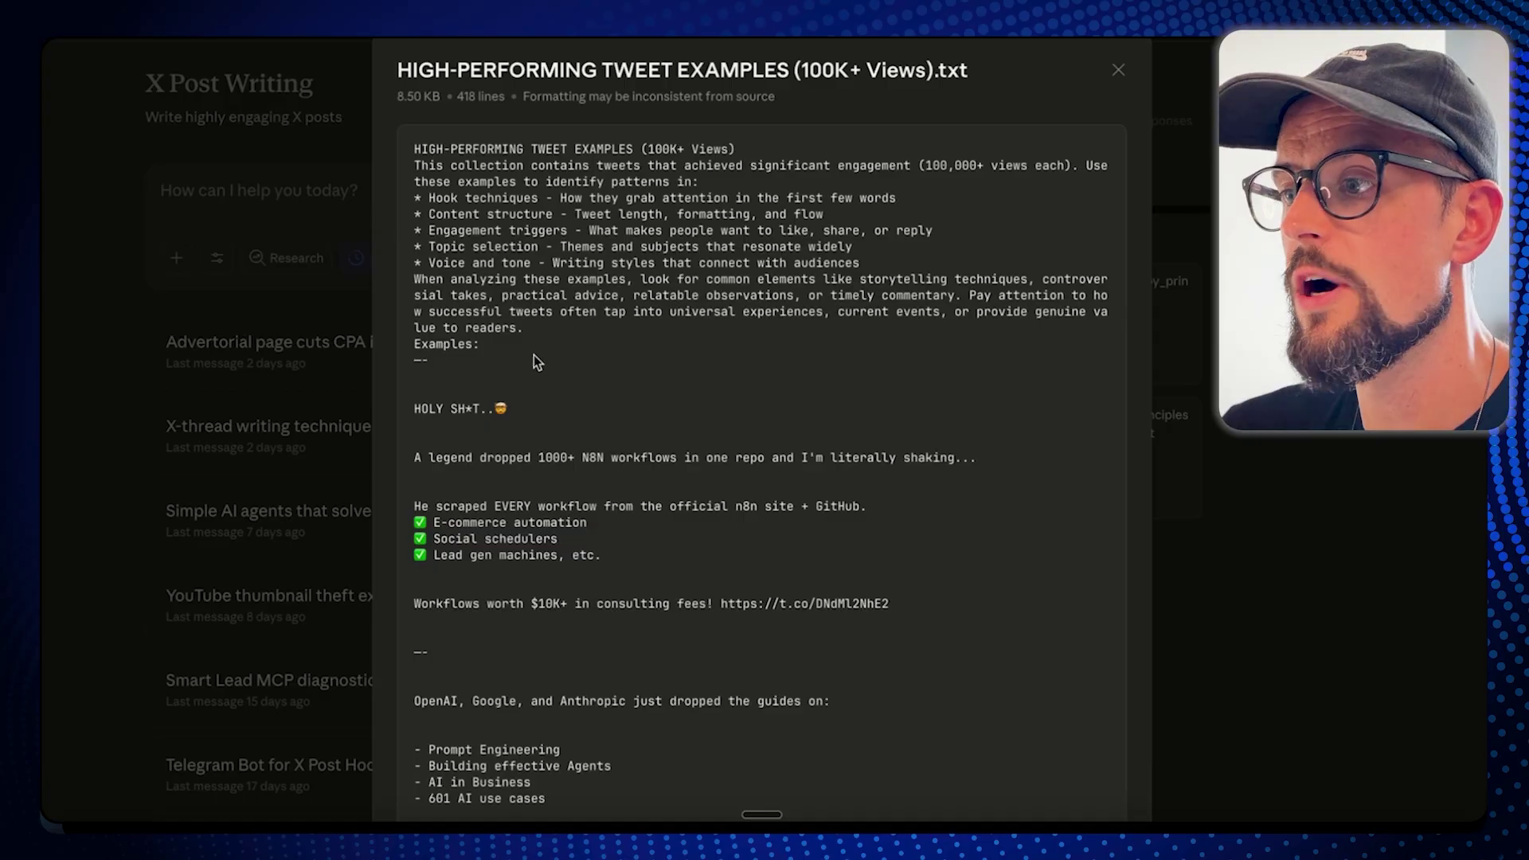
scroll(534, 355, "down", 3)
scroll(646, 610, "up", 3)
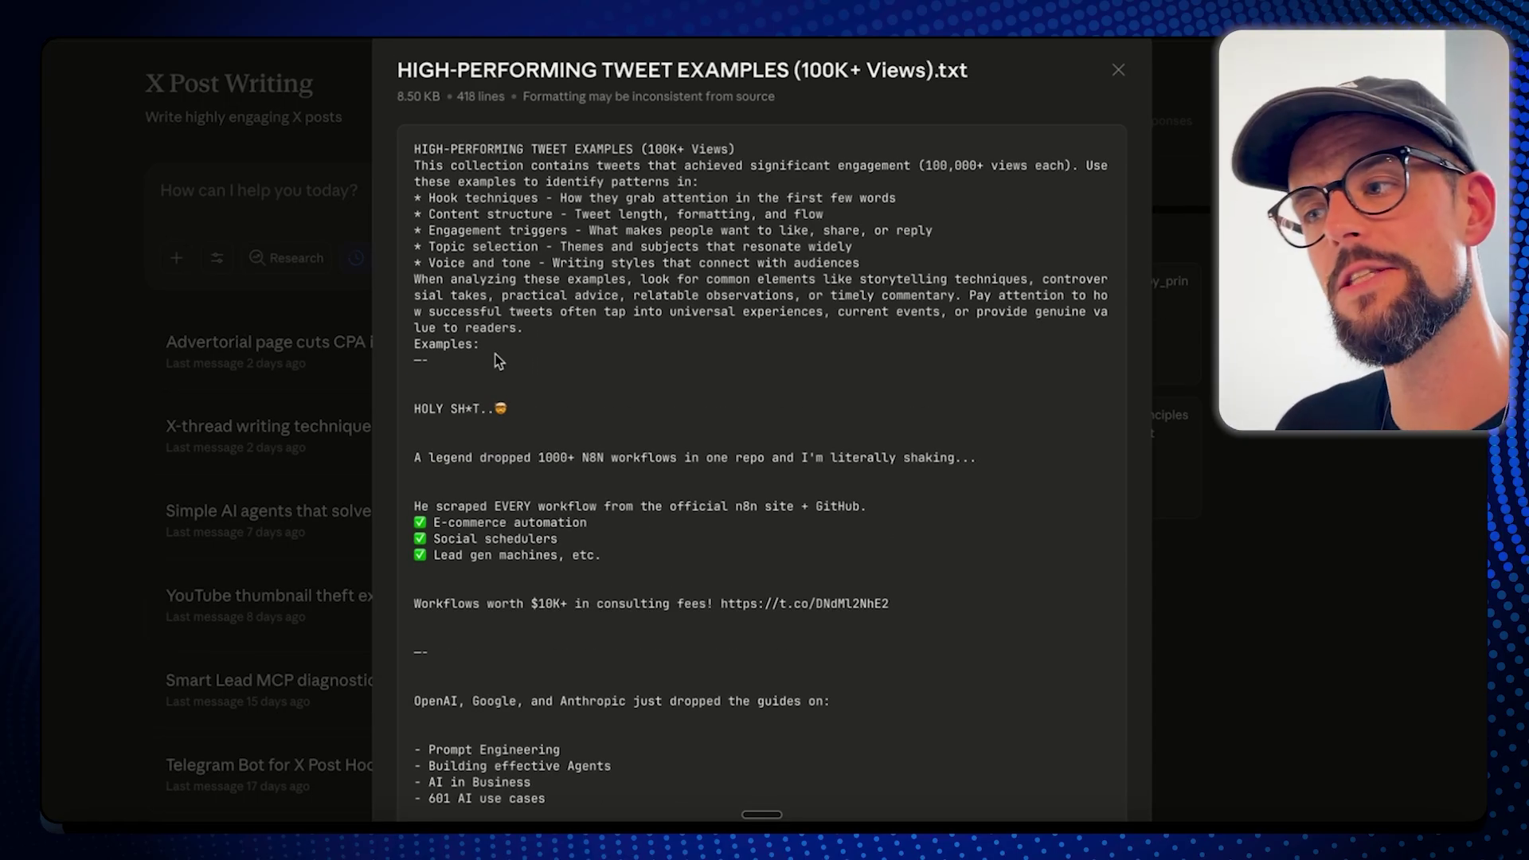
left_click_drag(494, 355, 393, 152)
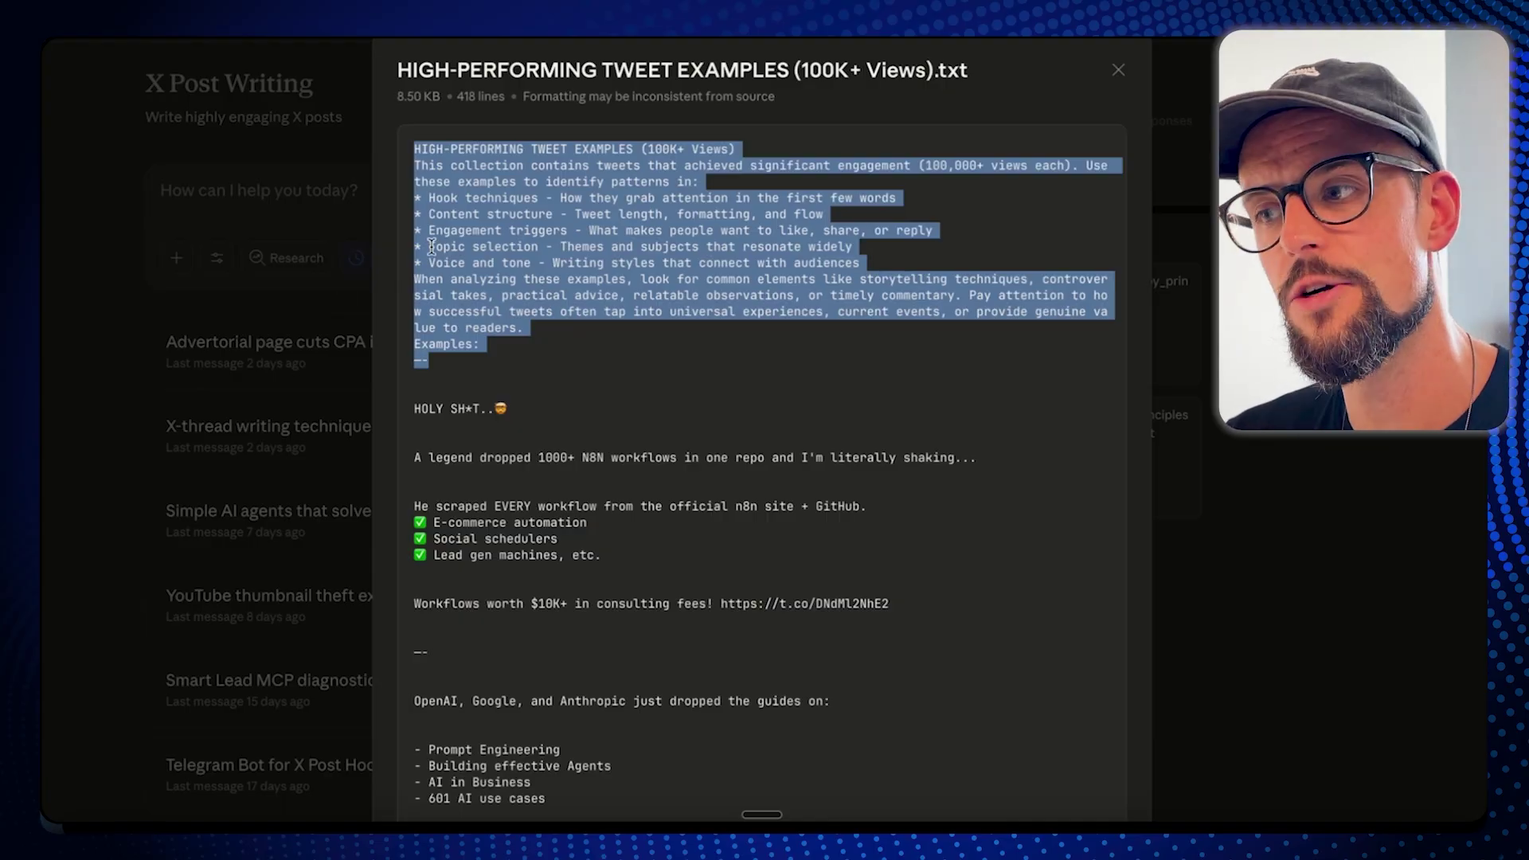
left_click(451, 190)
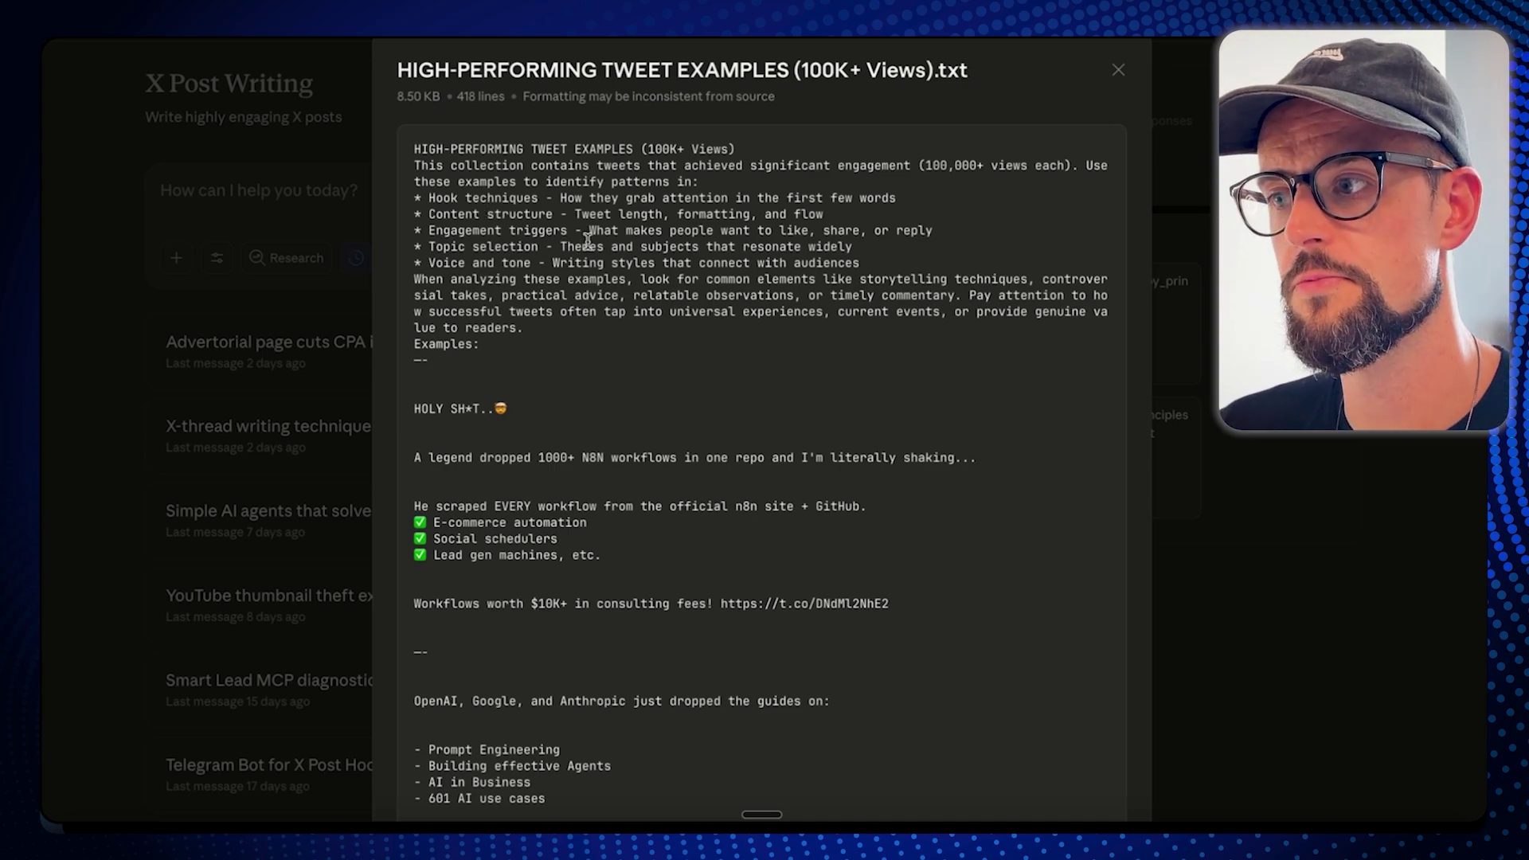
- Read down through the example X posts in the tweet examples file
scroll(716, 318, "down", 3)
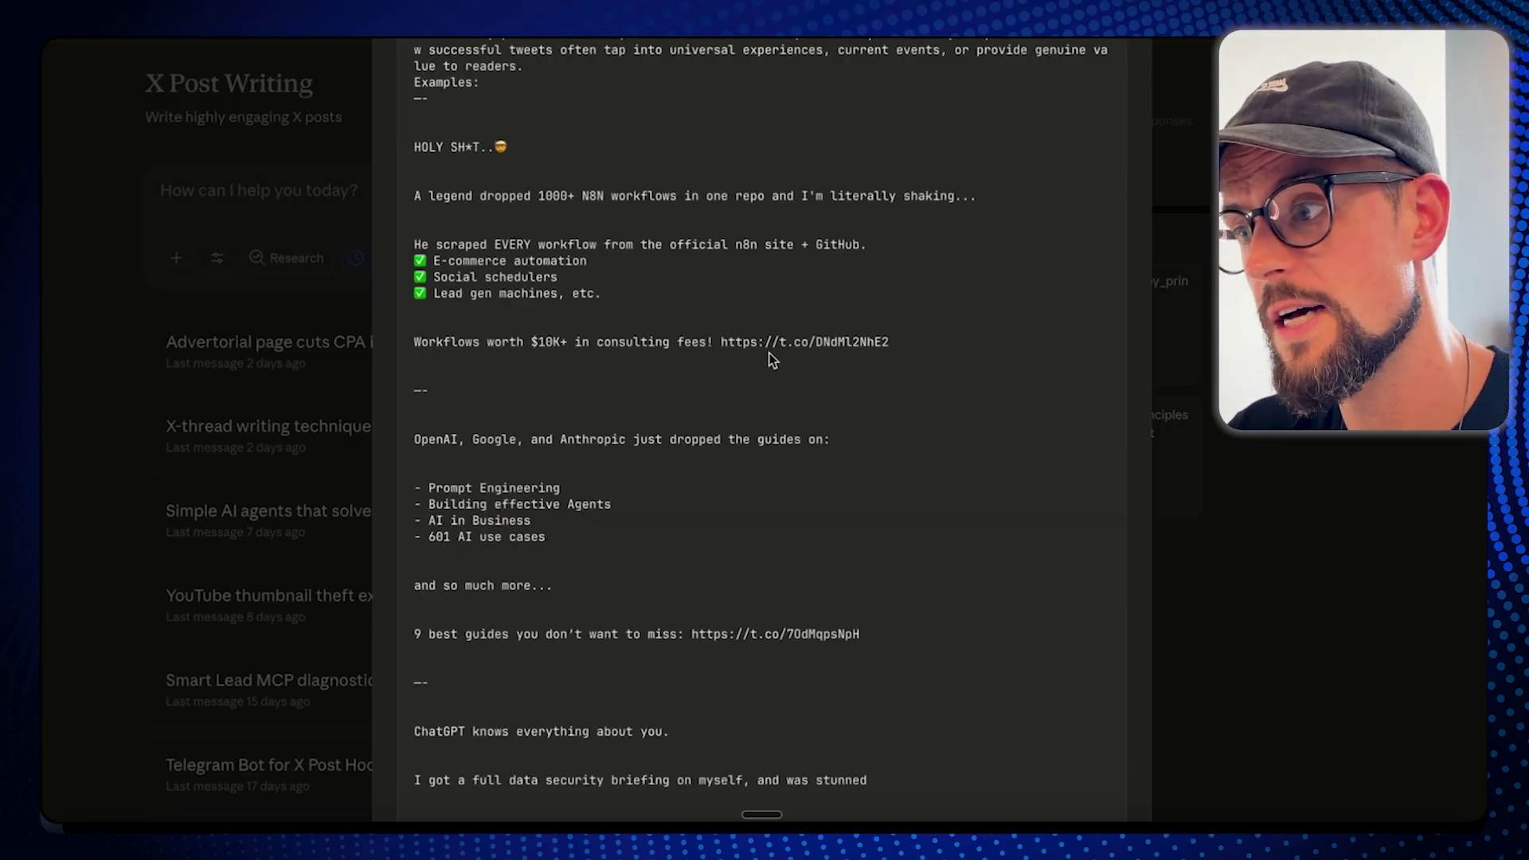
scroll(745, 383, "down", 4)
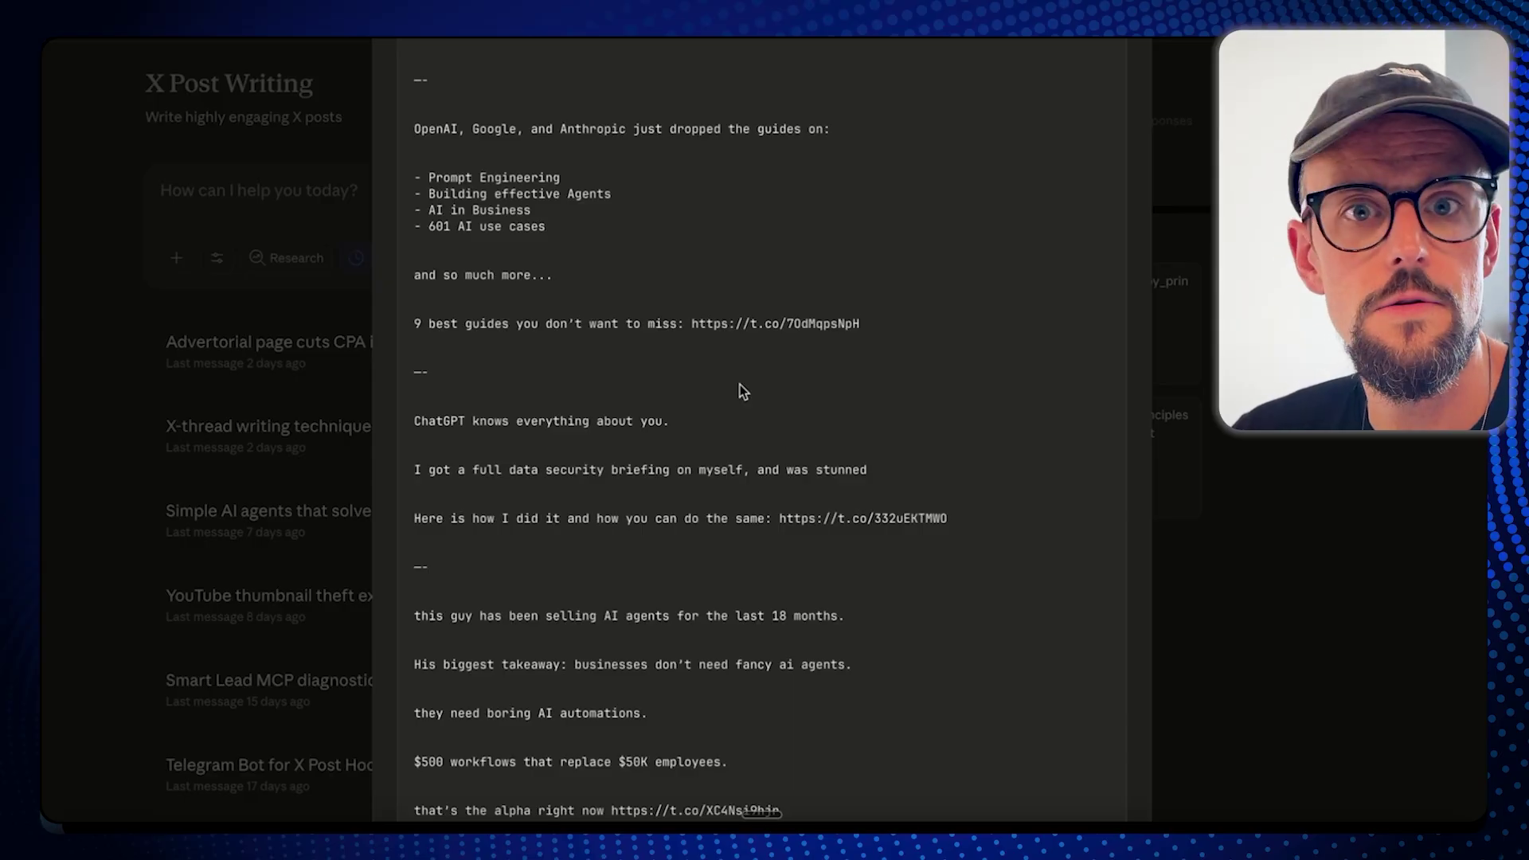
scroll(739, 390, "down", 1)
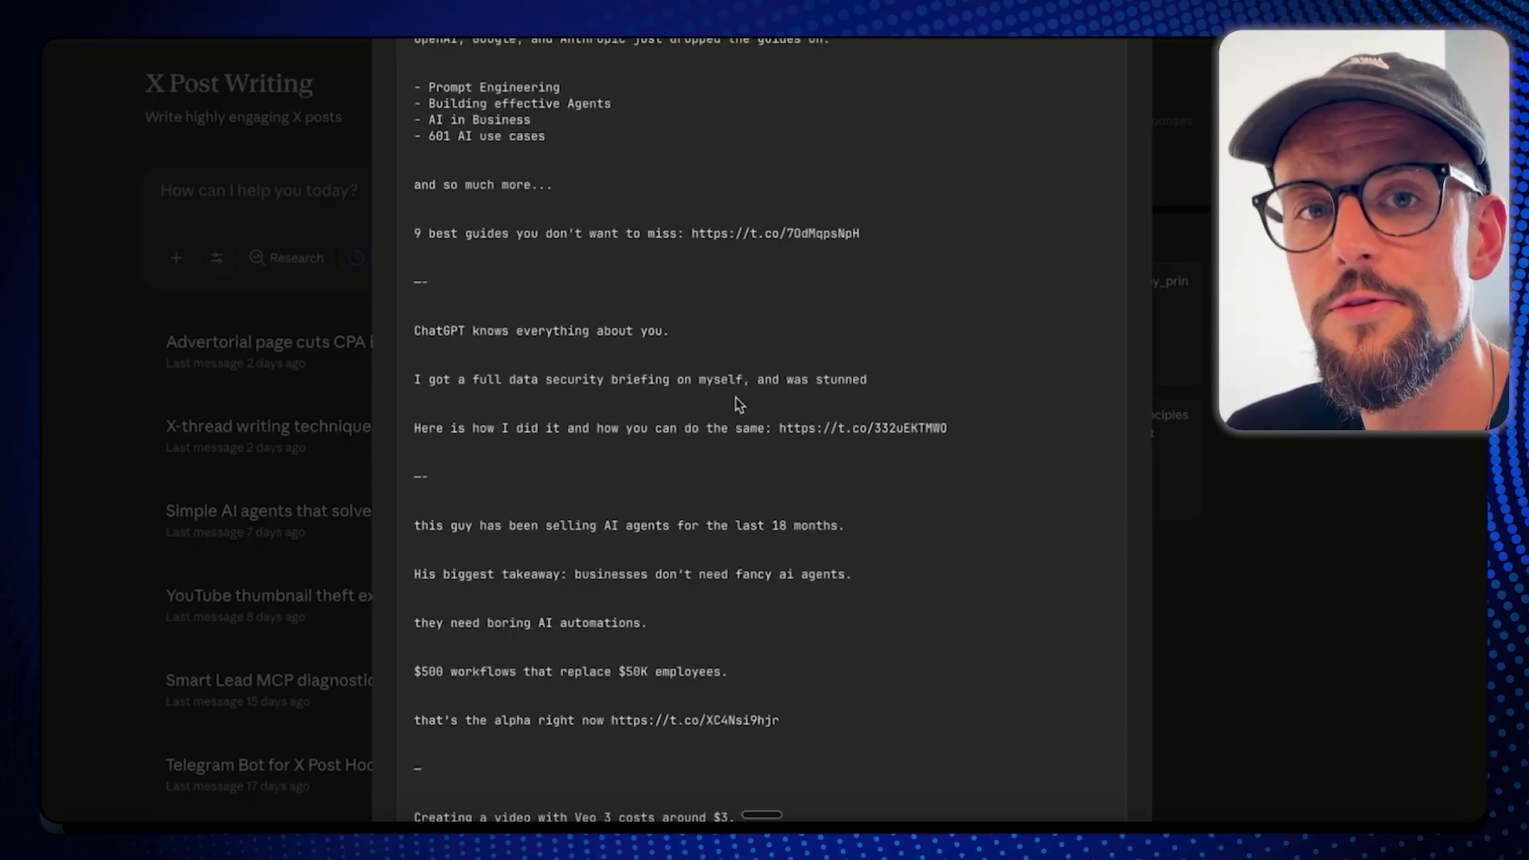
scroll(696, 396, "down", 2)
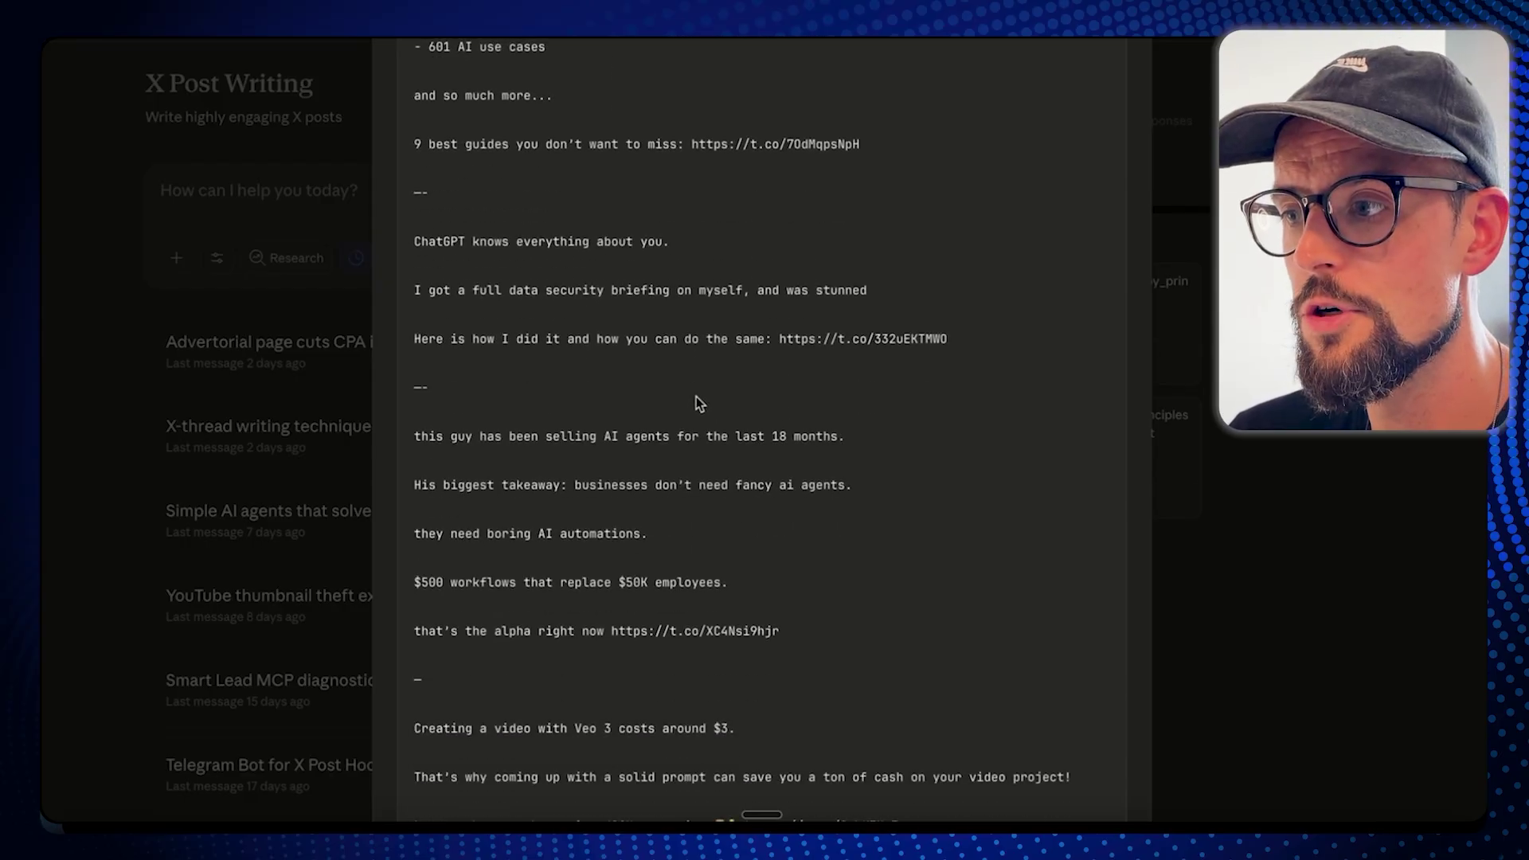
scroll(696, 398, "down", 10)
scroll(694, 395, "down", 14)
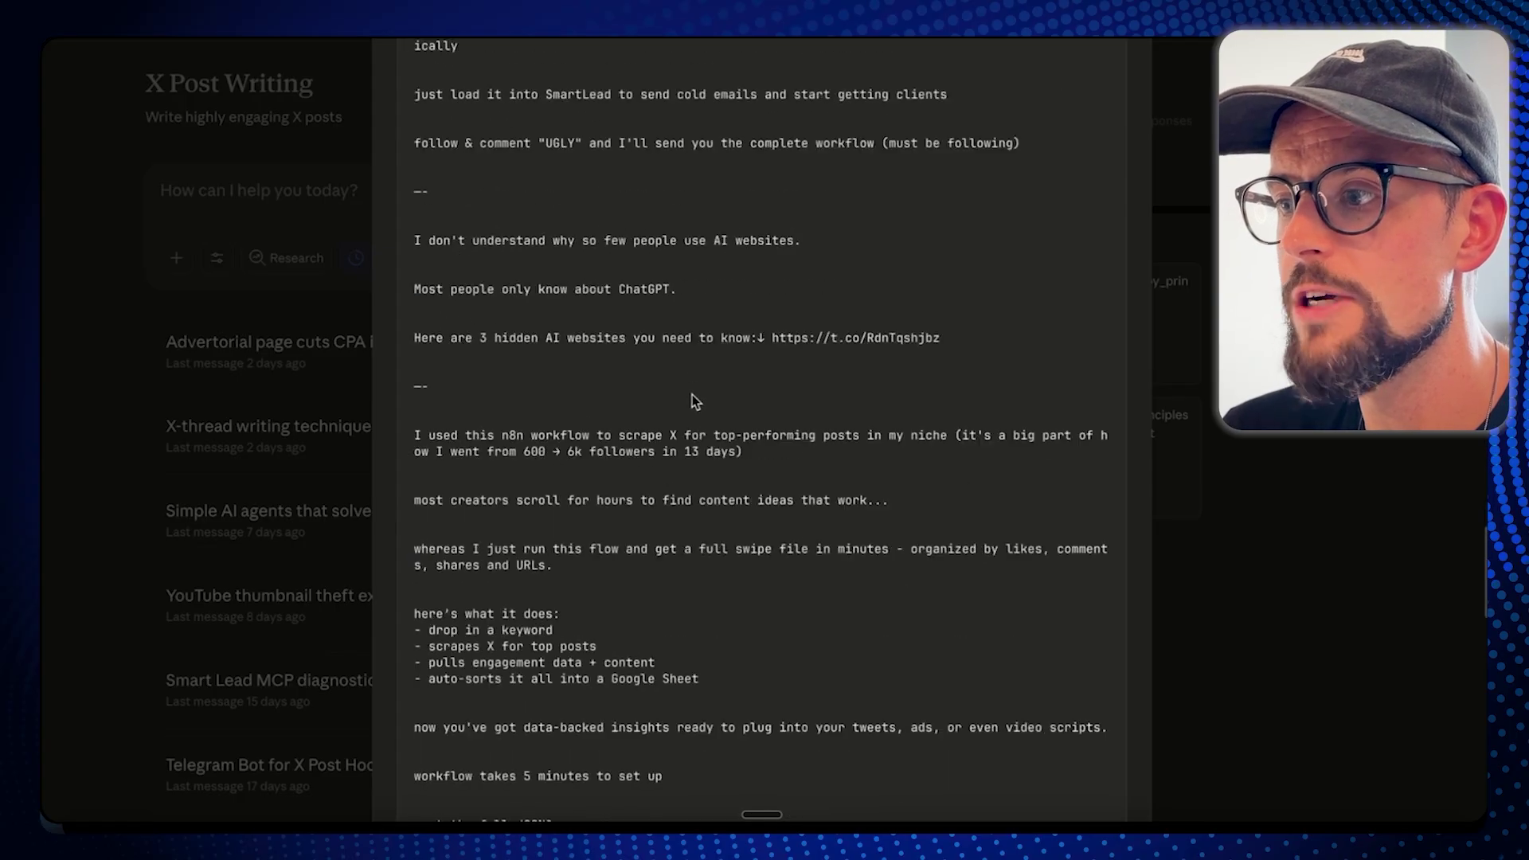
scroll(689, 402, "up", 15)
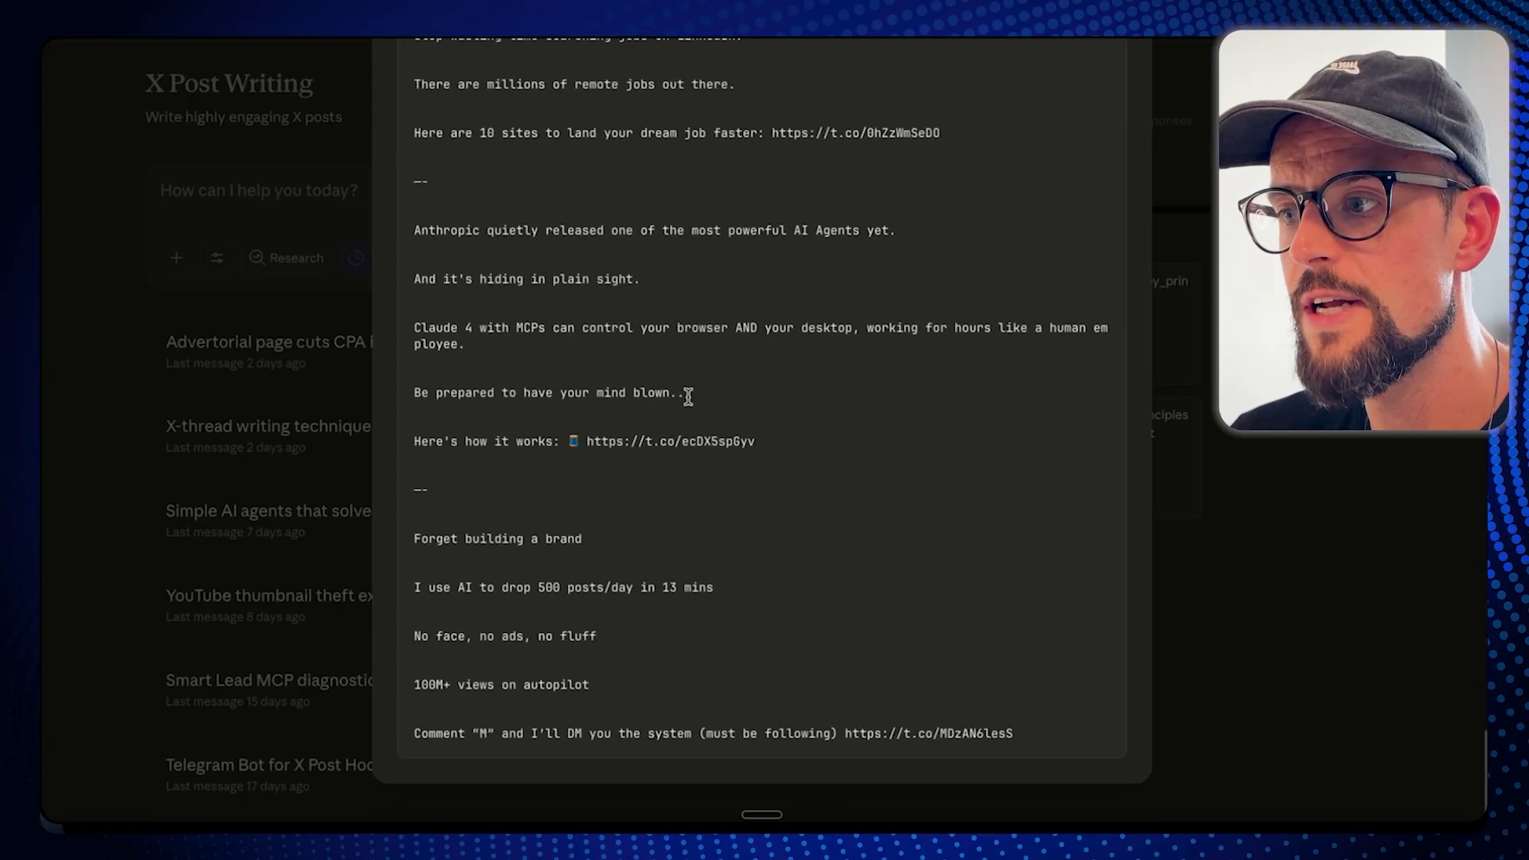
scroll(686, 398, "down", 5)
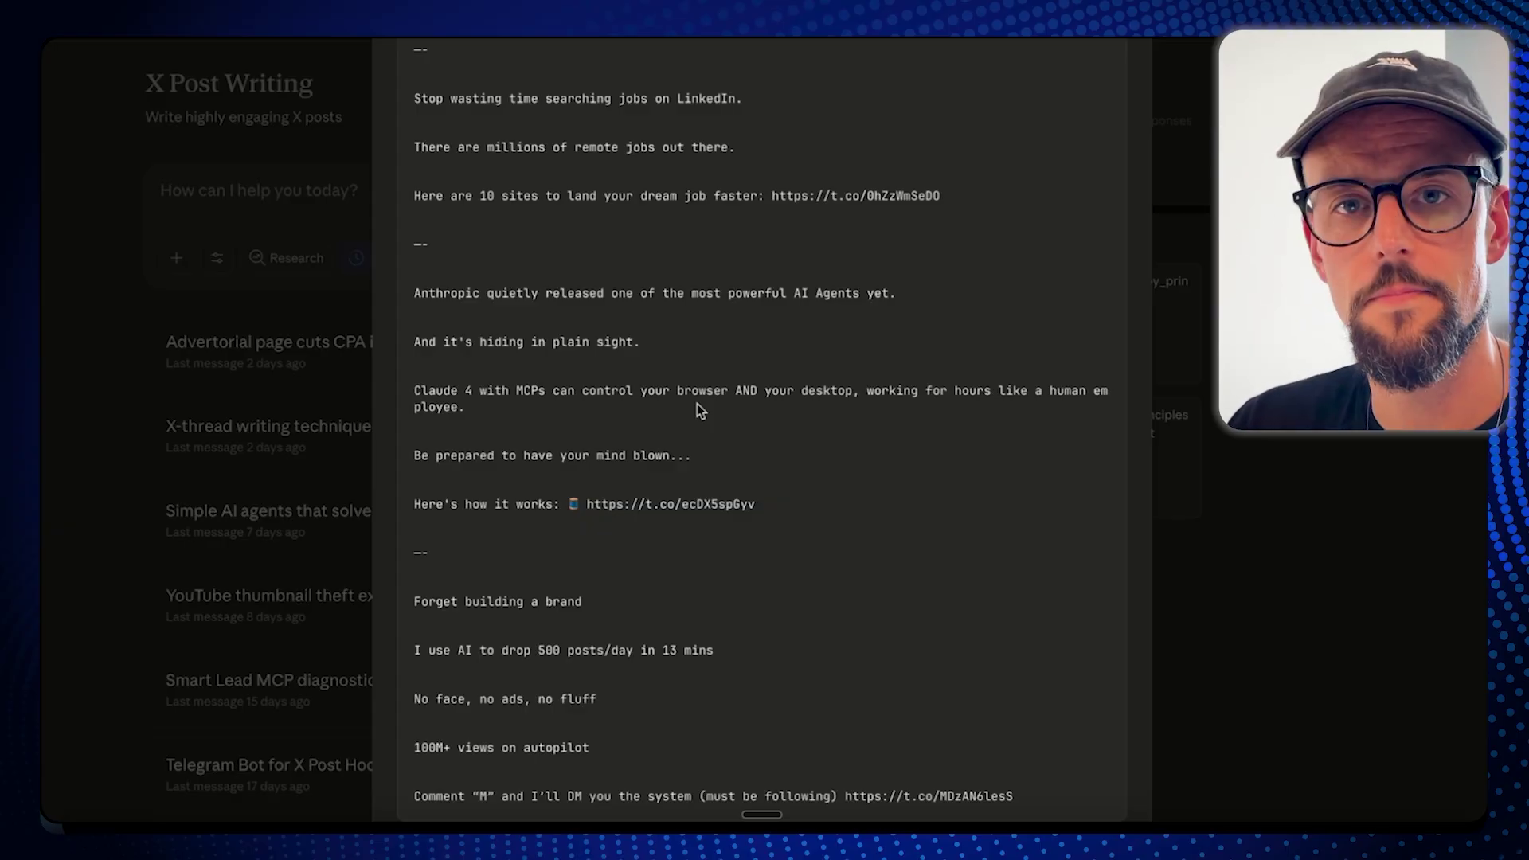
- Close the tweet examples, then read and close the writing_principles_context.txt preview
left_click(283, 344)
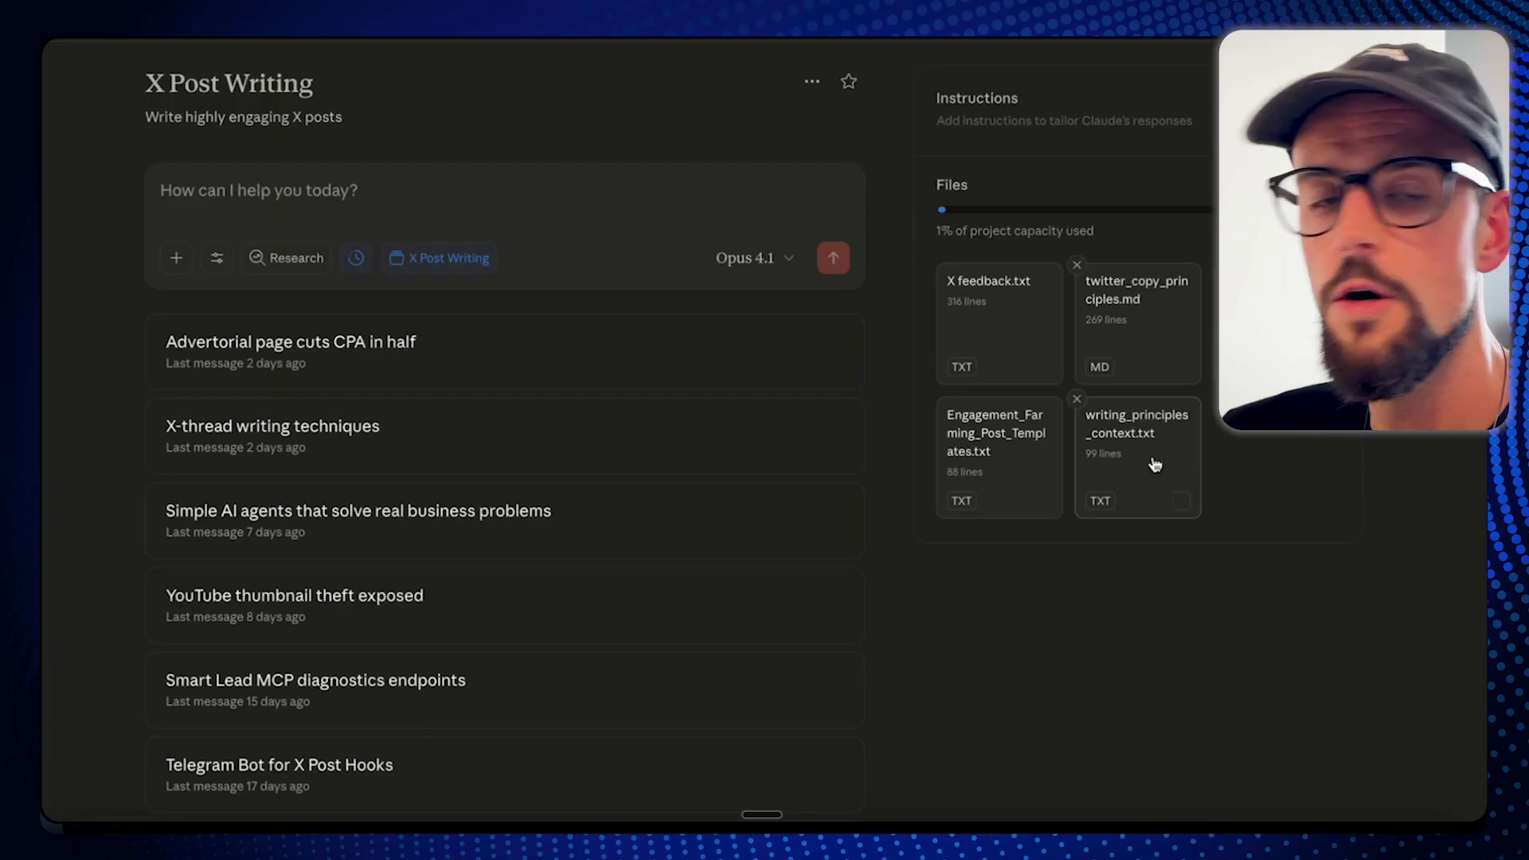
left_click(1155, 464)
scroll(924, 460, "down", 2)
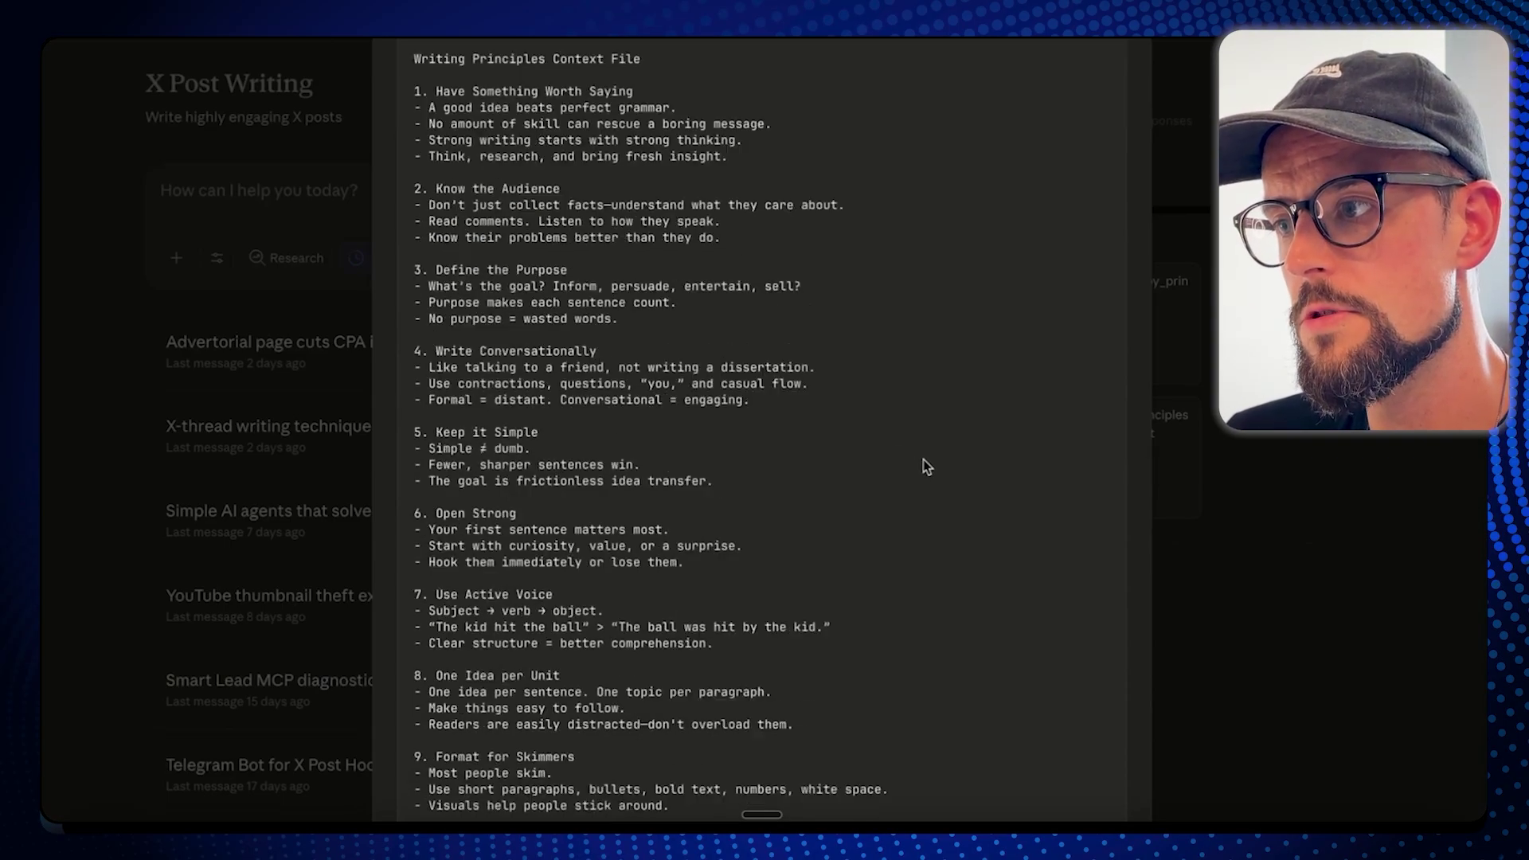
scroll(922, 461, "down", 5)
scroll(922, 460, "up", 10)
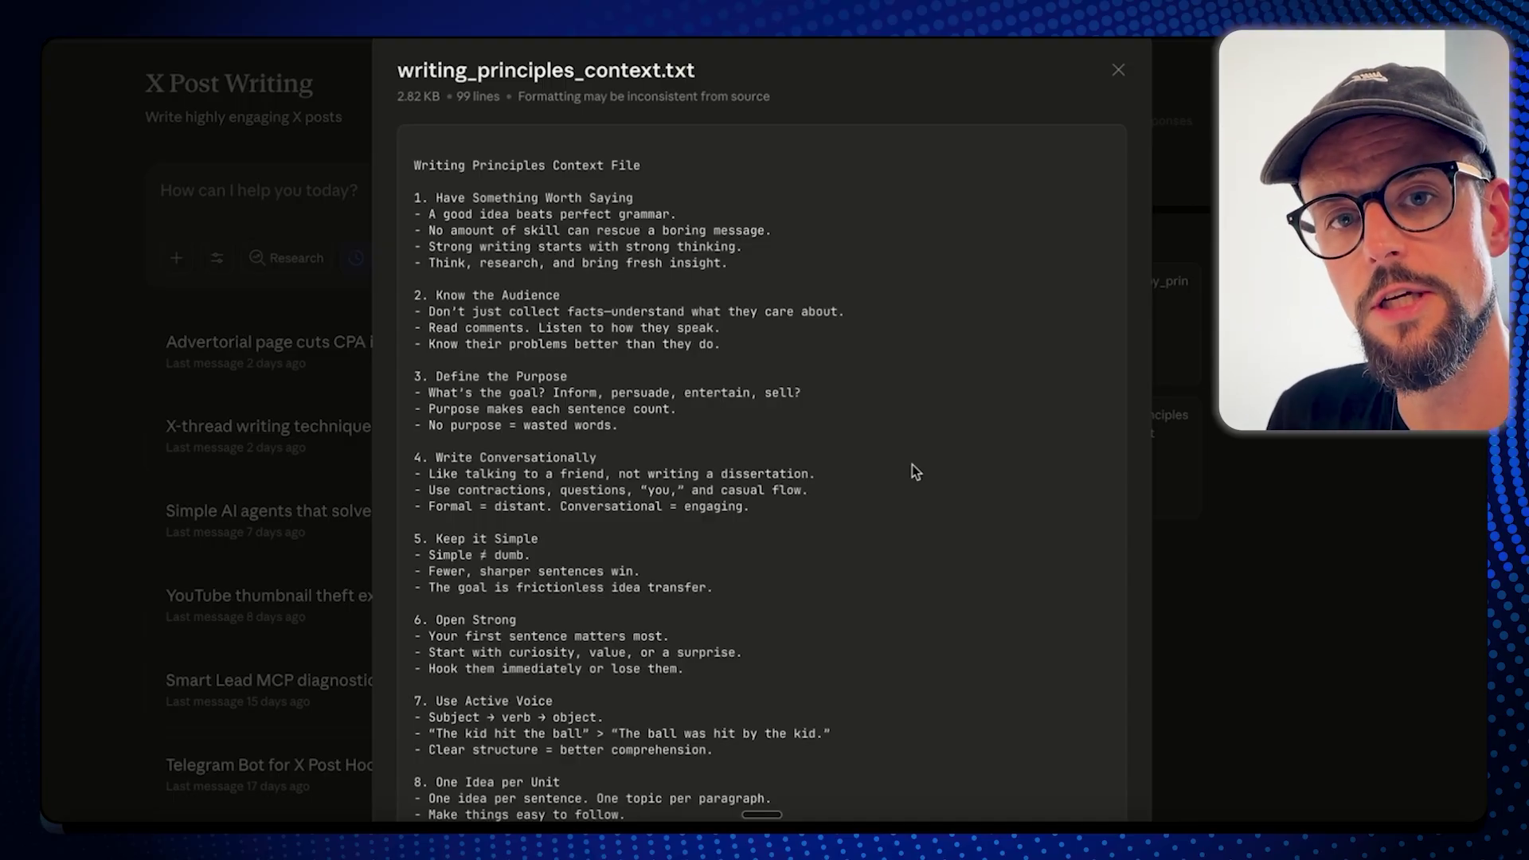
scroll(896, 469, "down", 10)
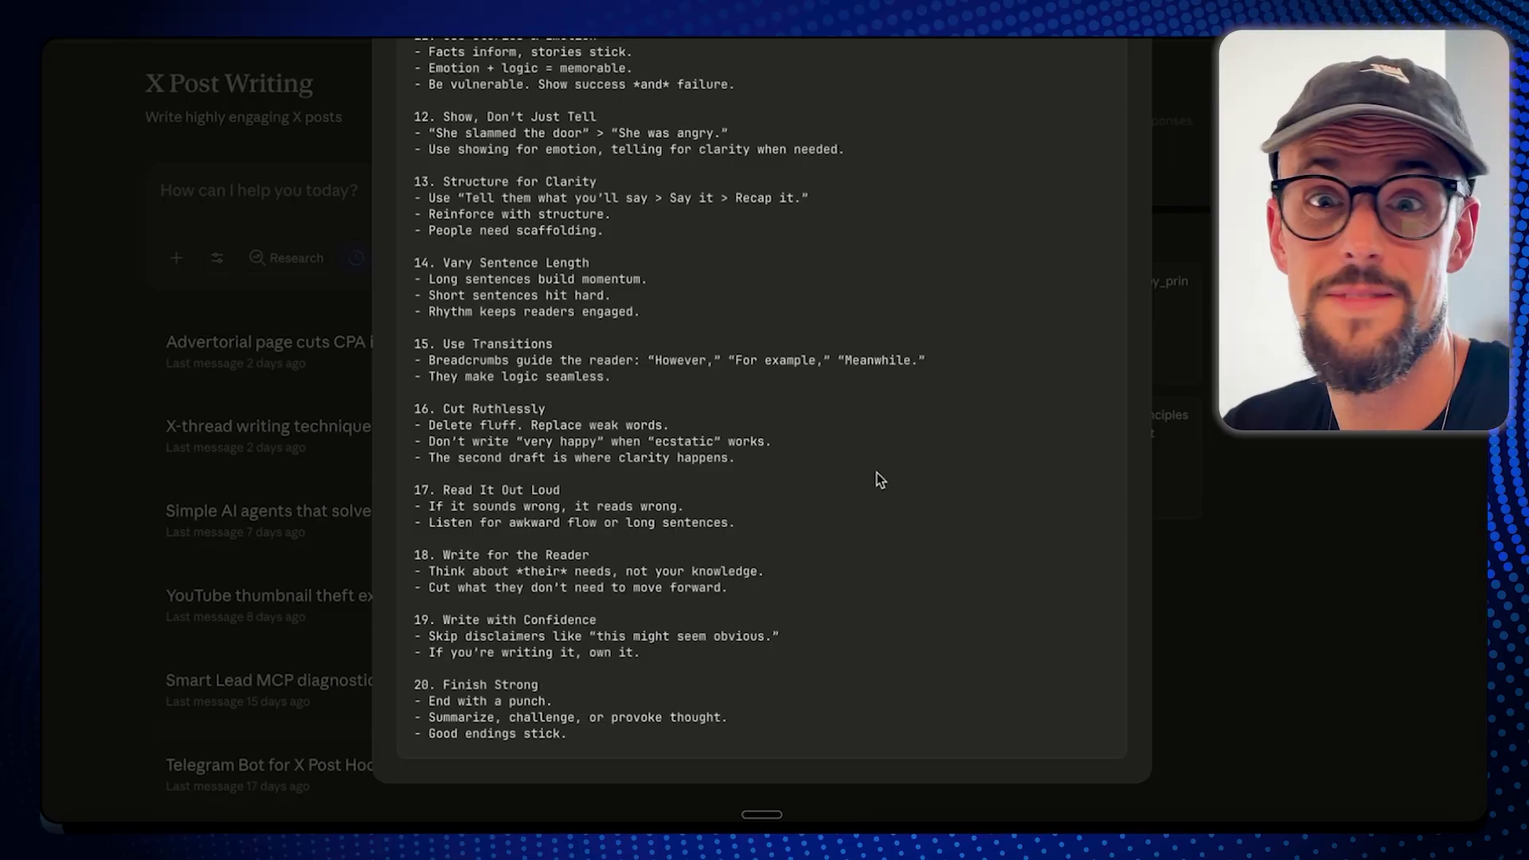
scroll(876, 471, "up", 12)
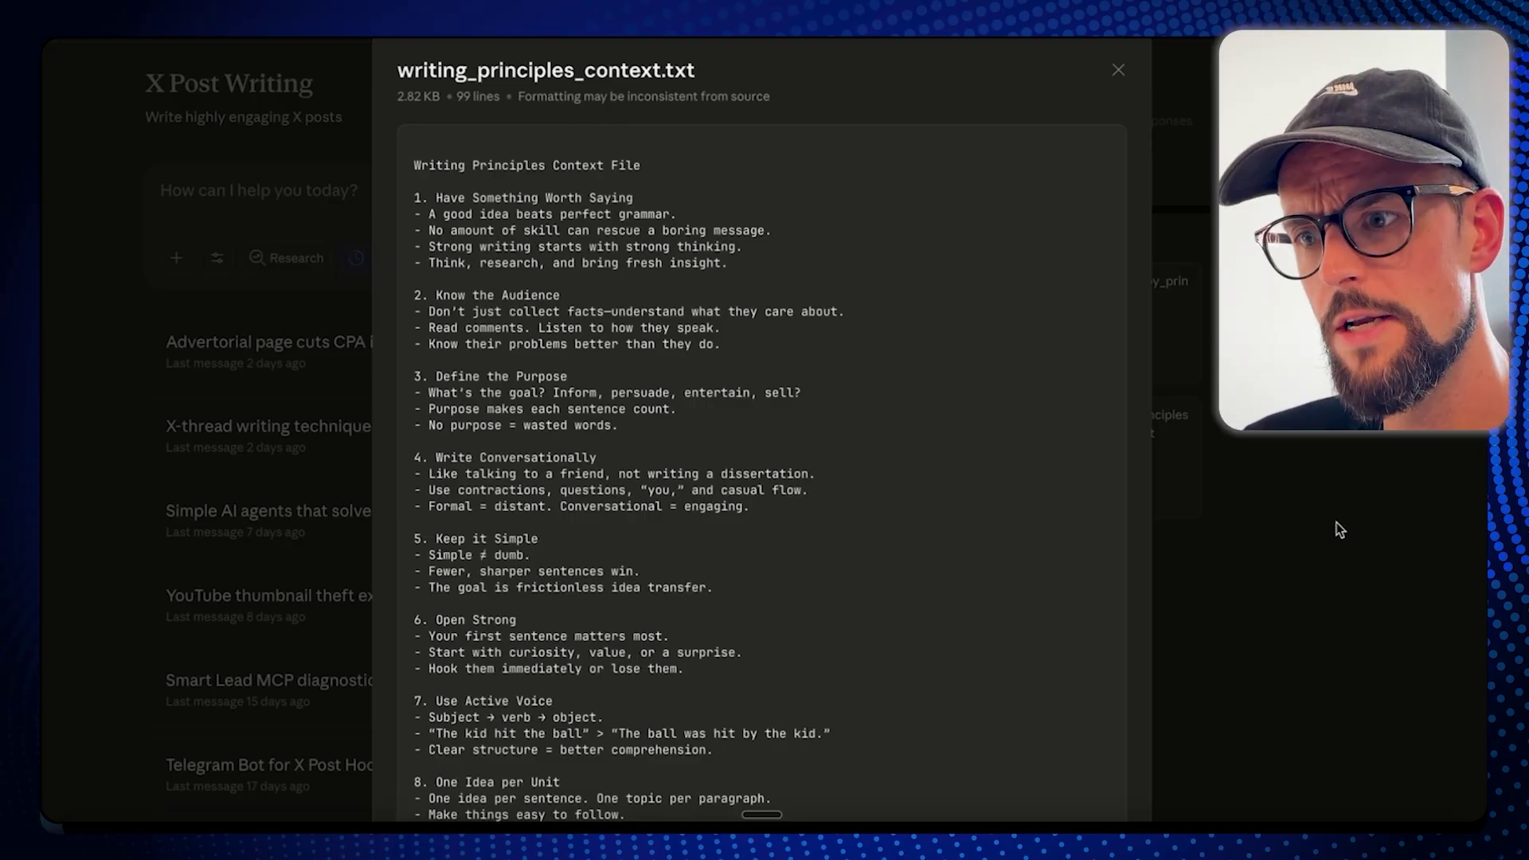
left_click(1300, 529)
- Read X feedback.txt in its preview and close it
mouse_move(1062, 503)
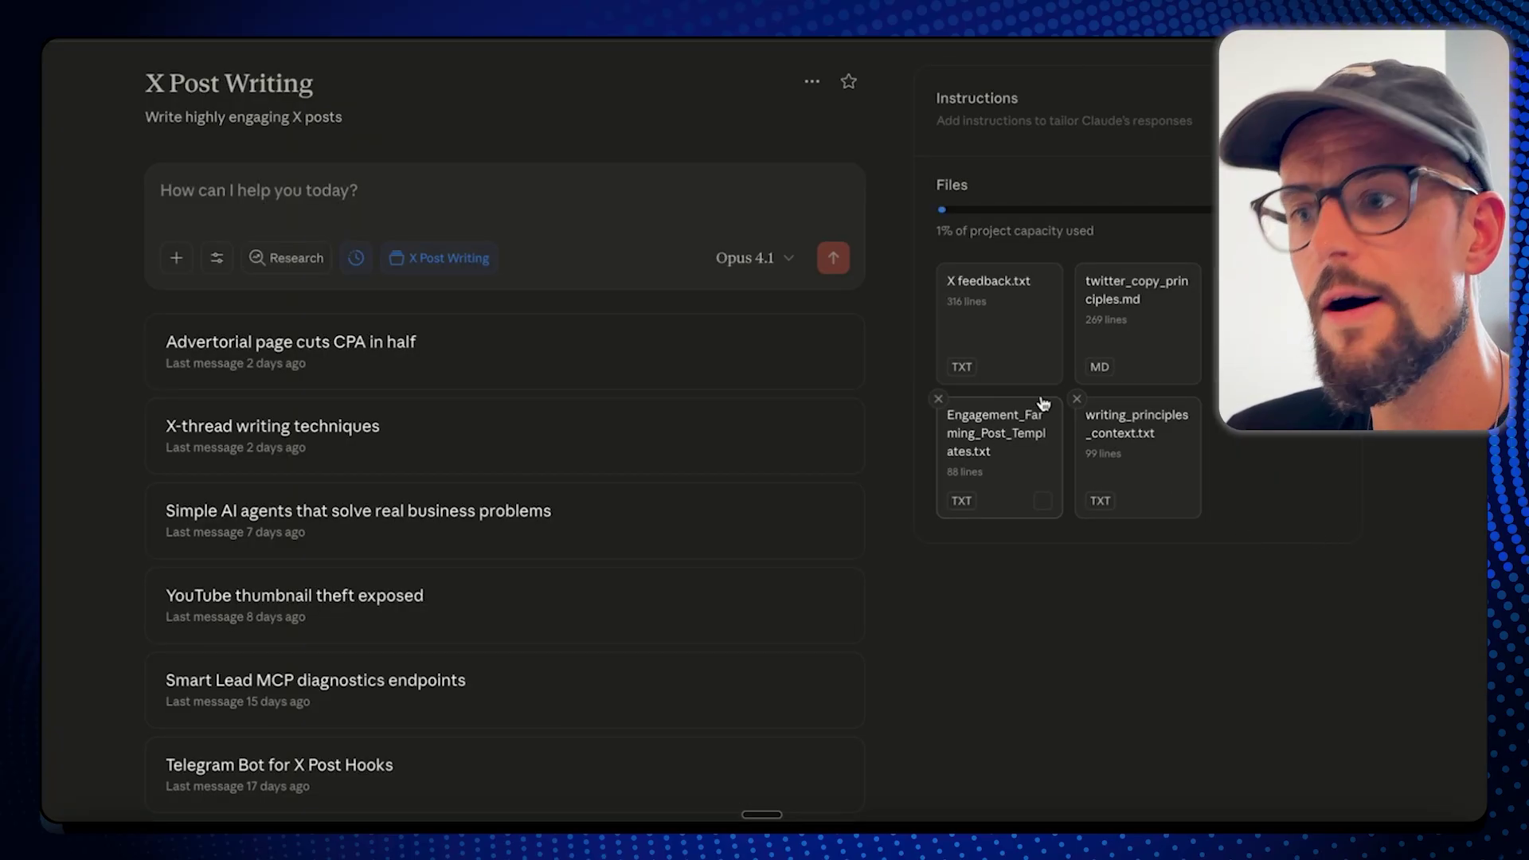
mouse_move(1016, 334)
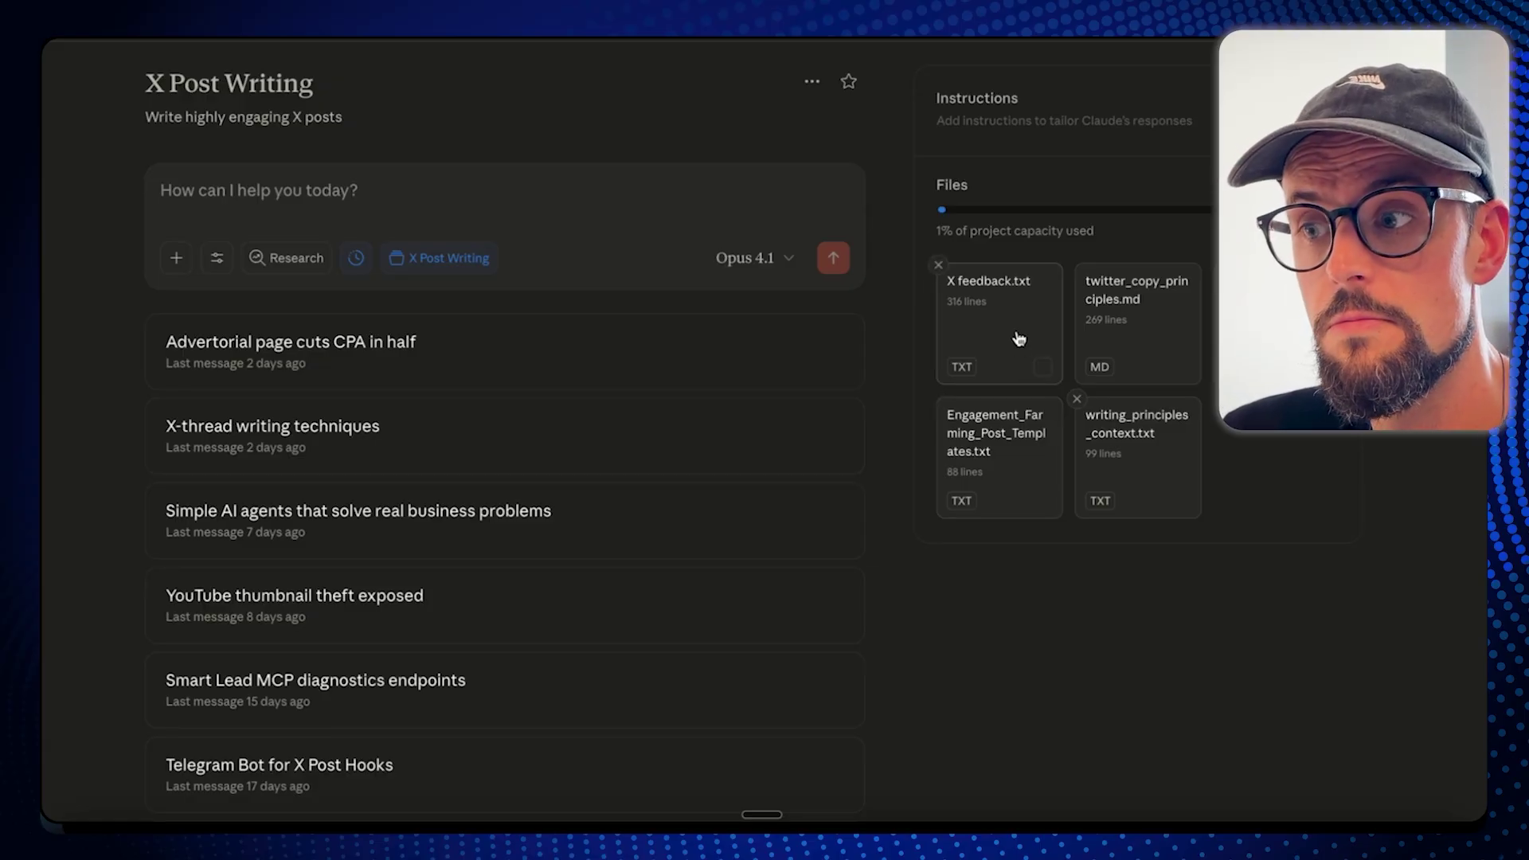
left_click(1016, 331)
scroll(645, 395, "down", 15)
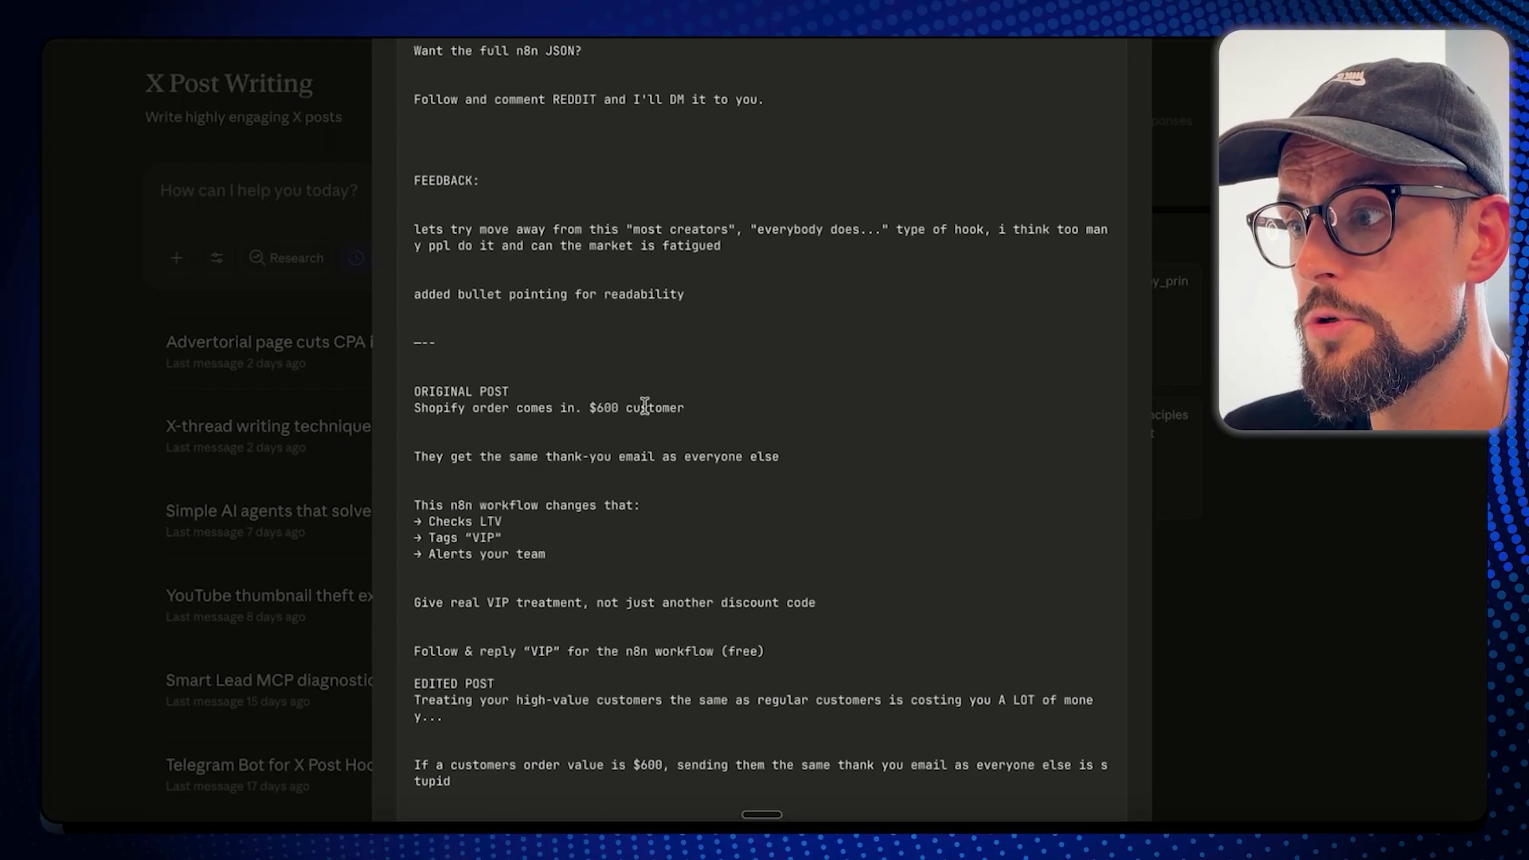
scroll(653, 398, "up", 15)
left_click(1251, 523)
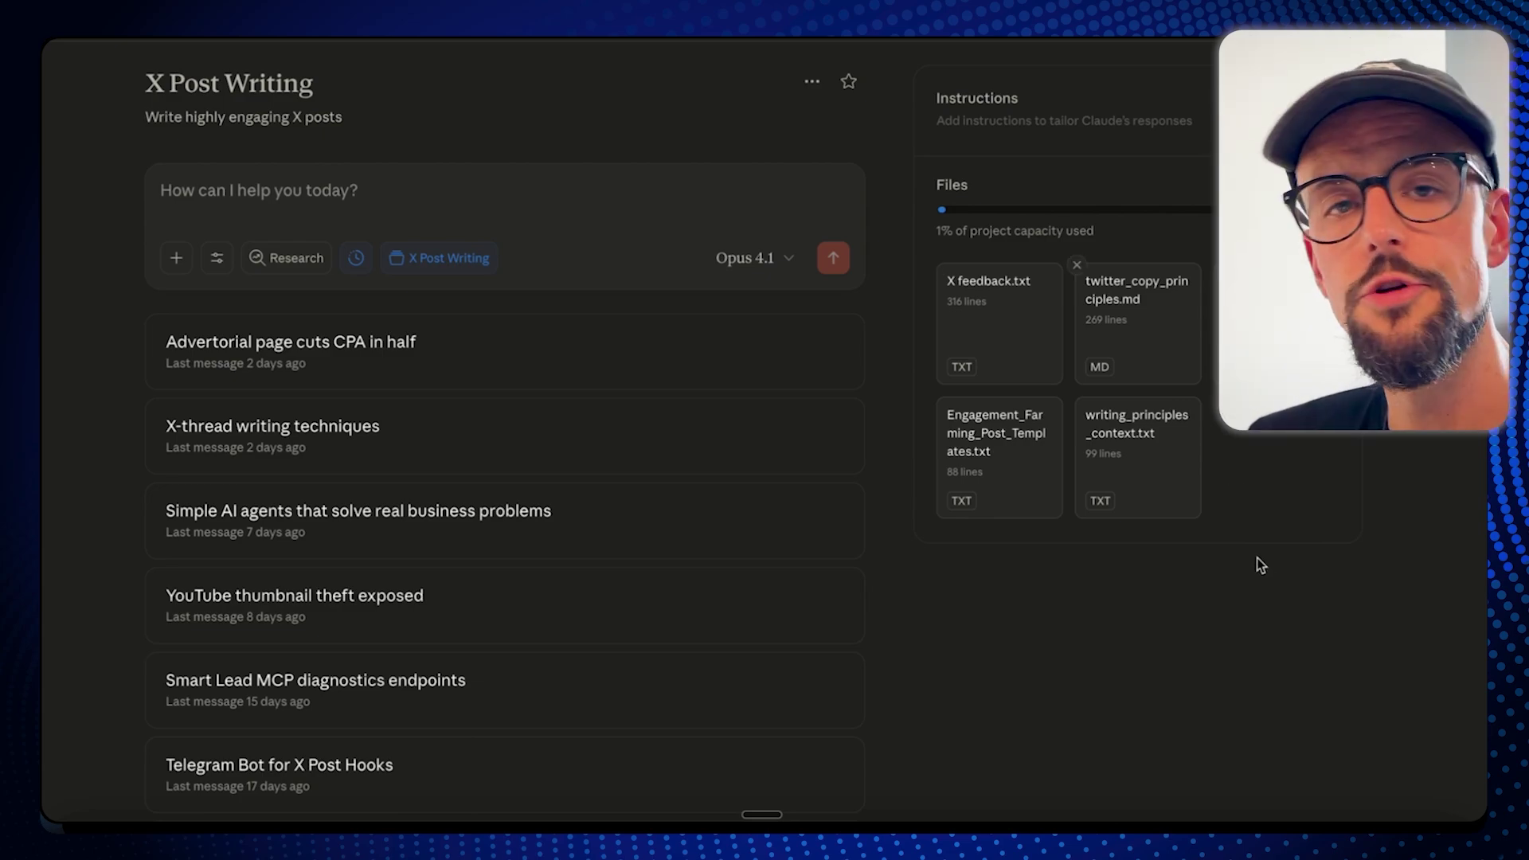
- Read through twitter_copy_principles.md and close its preview
left_click(1137, 318)
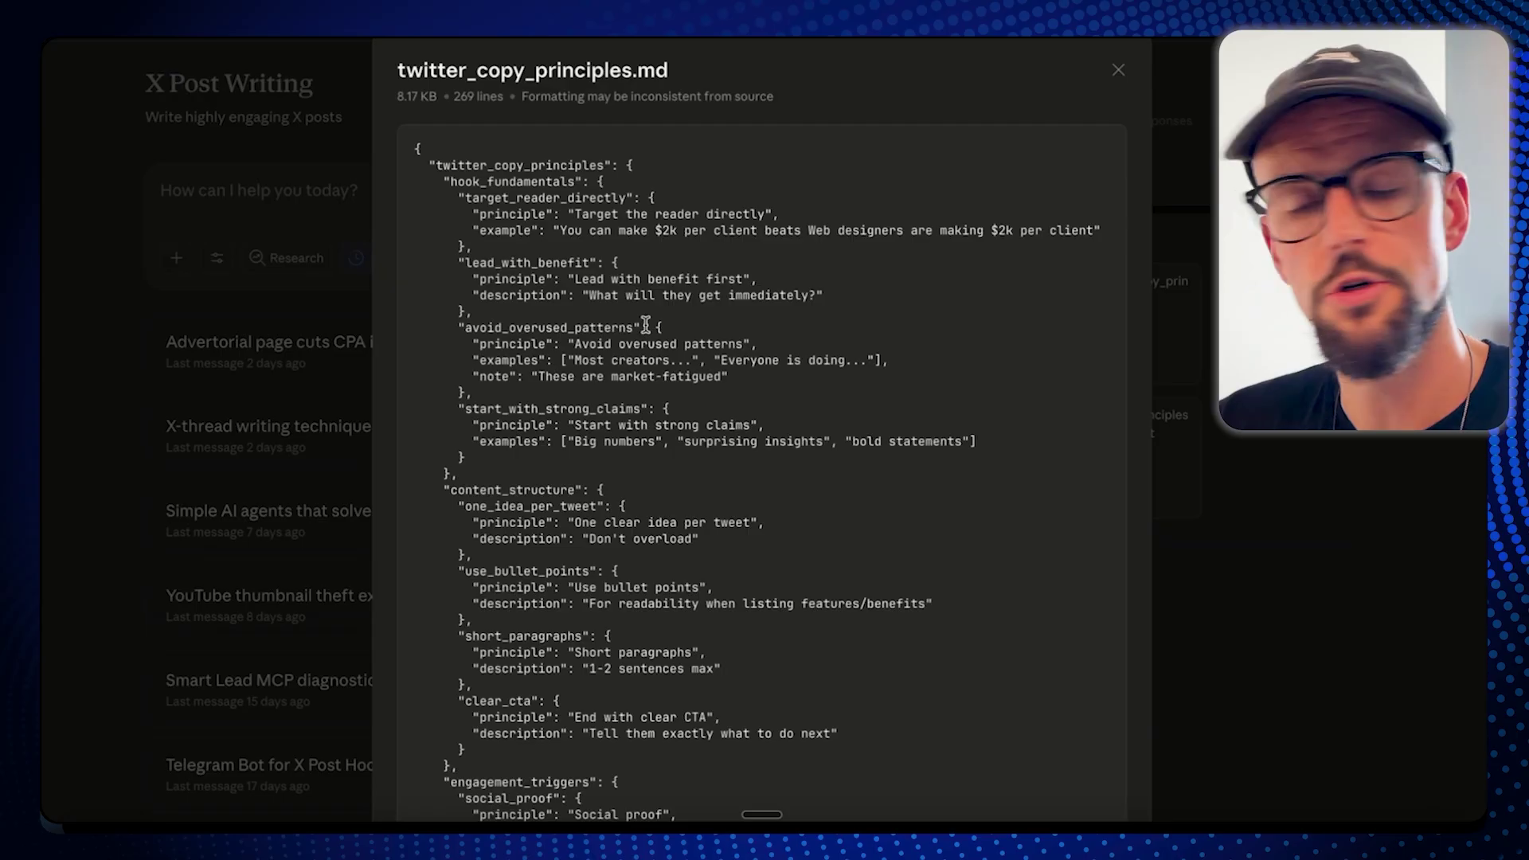
scroll(628, 362, "down", 1)
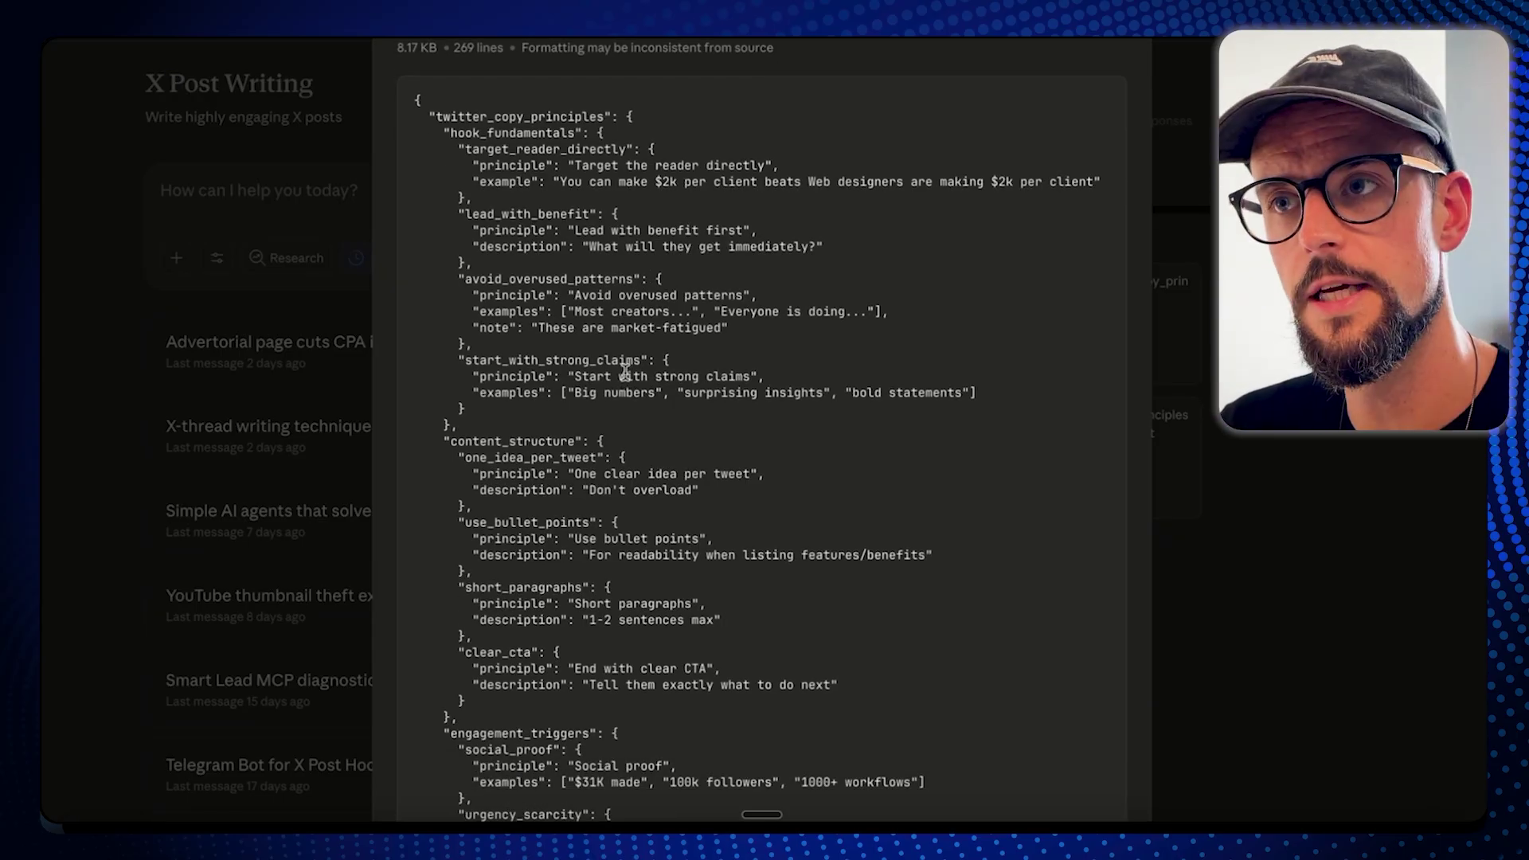
scroll(625, 371, "down", 3)
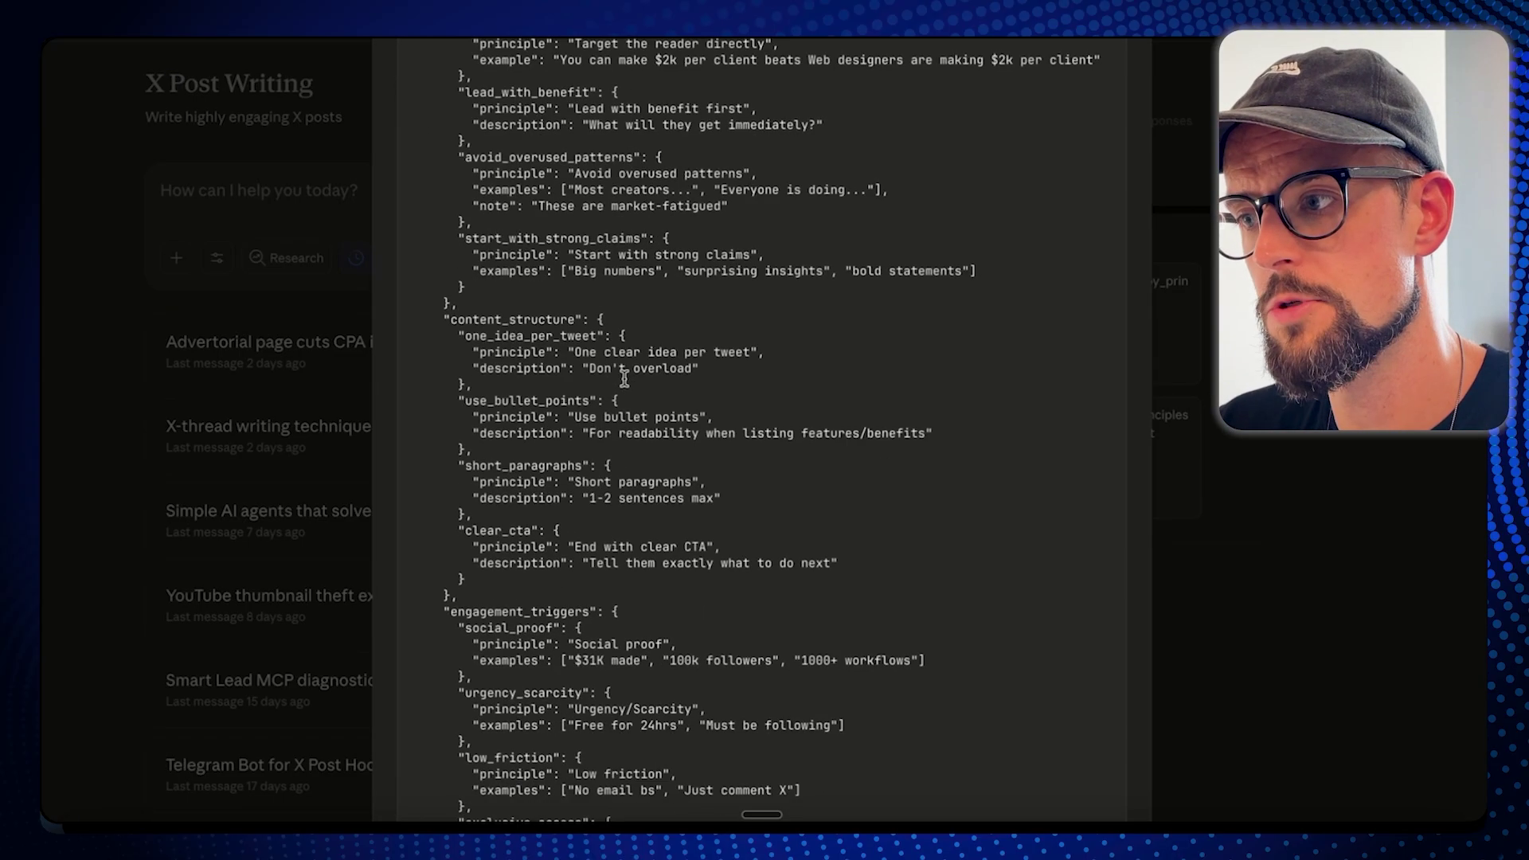
scroll(567, 347, "up", 4)
scroll(423, 316, "down", 4)
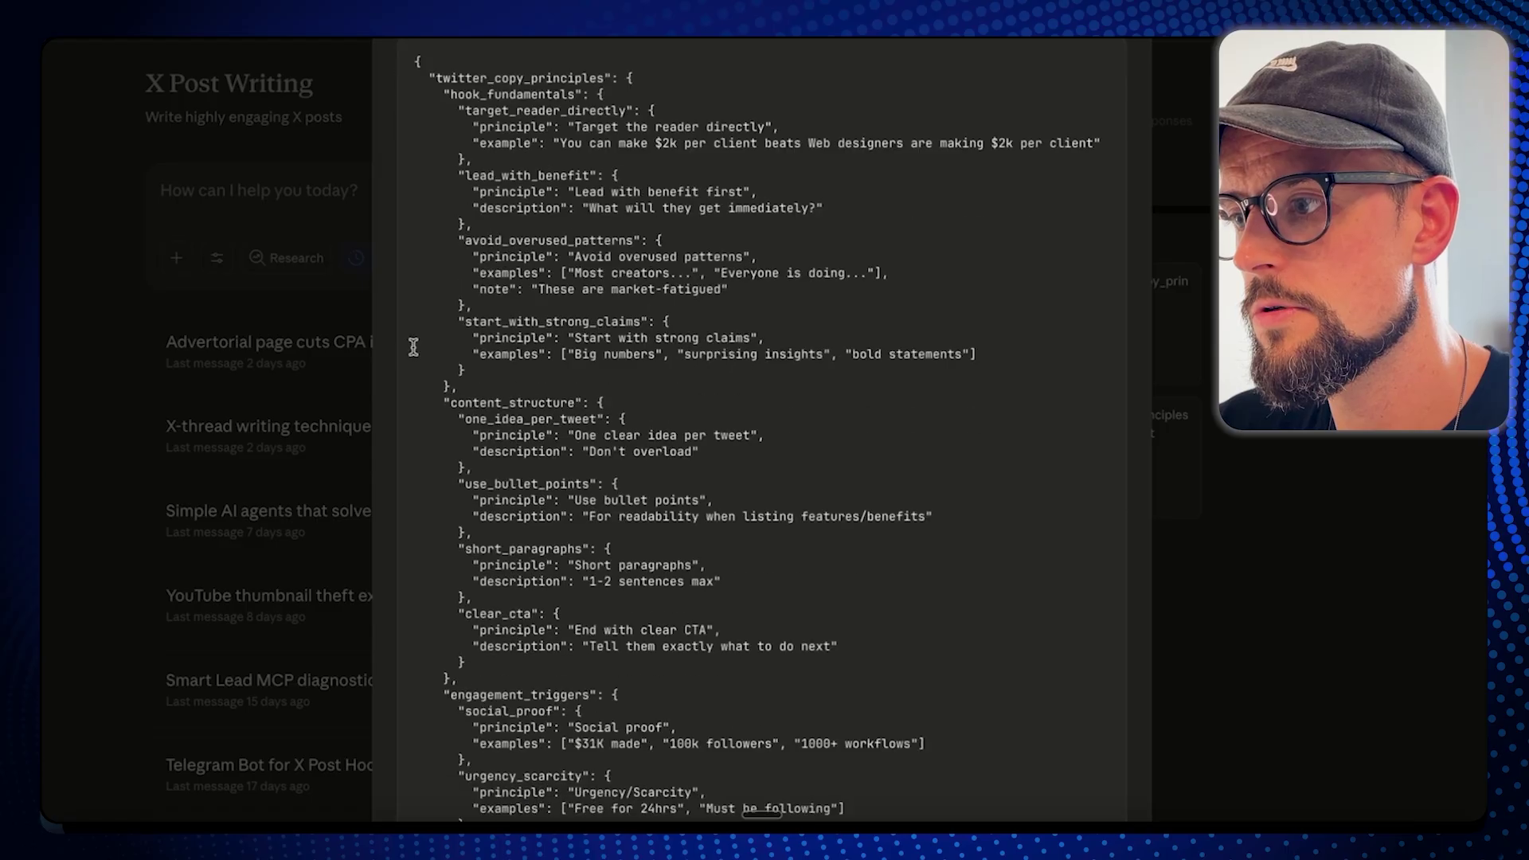
scroll(749, 351, "down", 3)
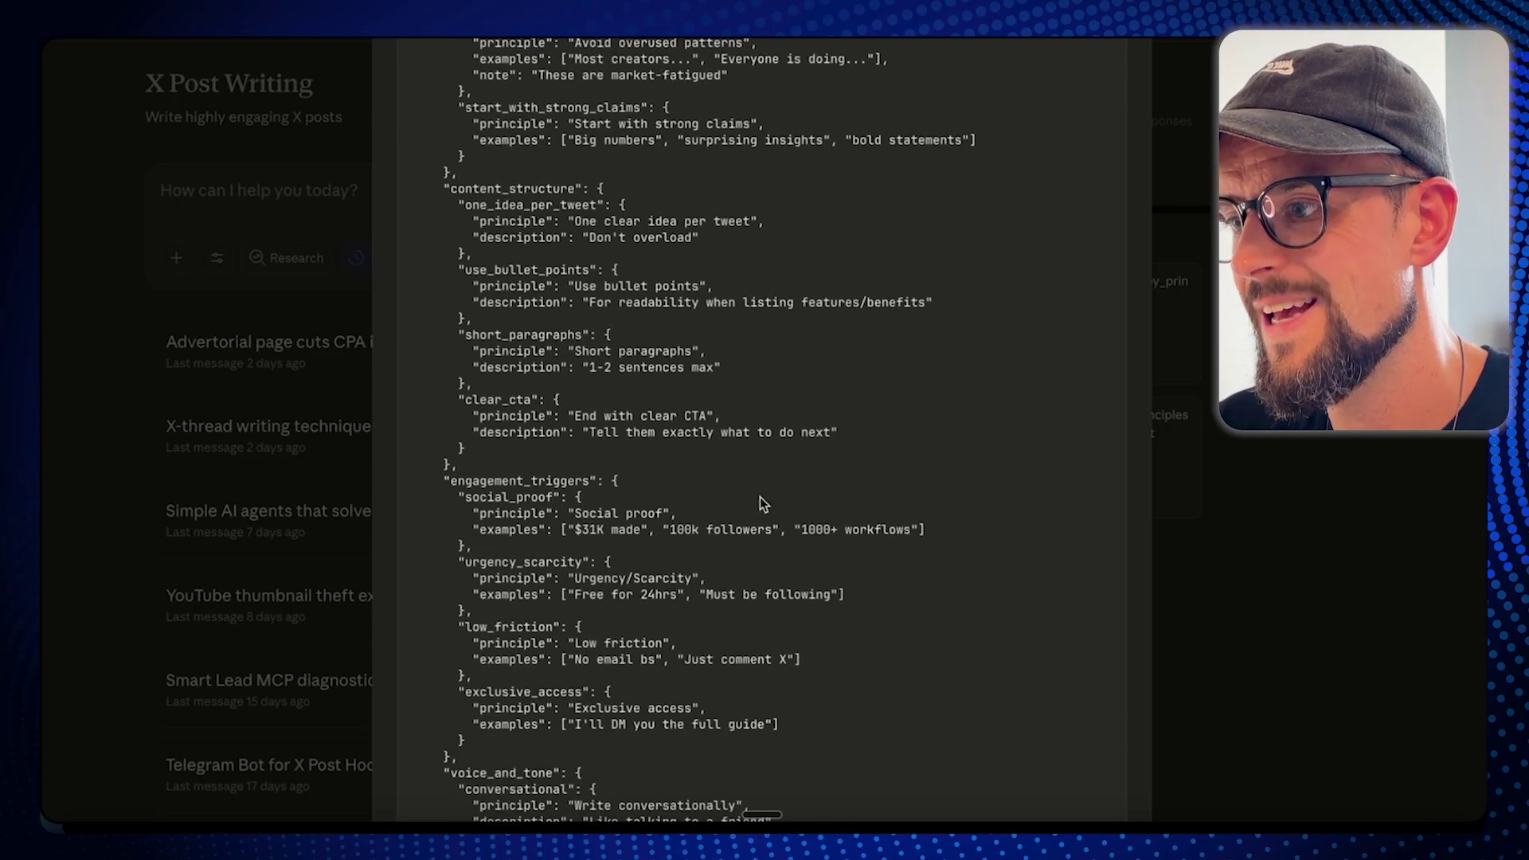
scroll(759, 497, "down", 5)
scroll(613, 488, "down", 15)
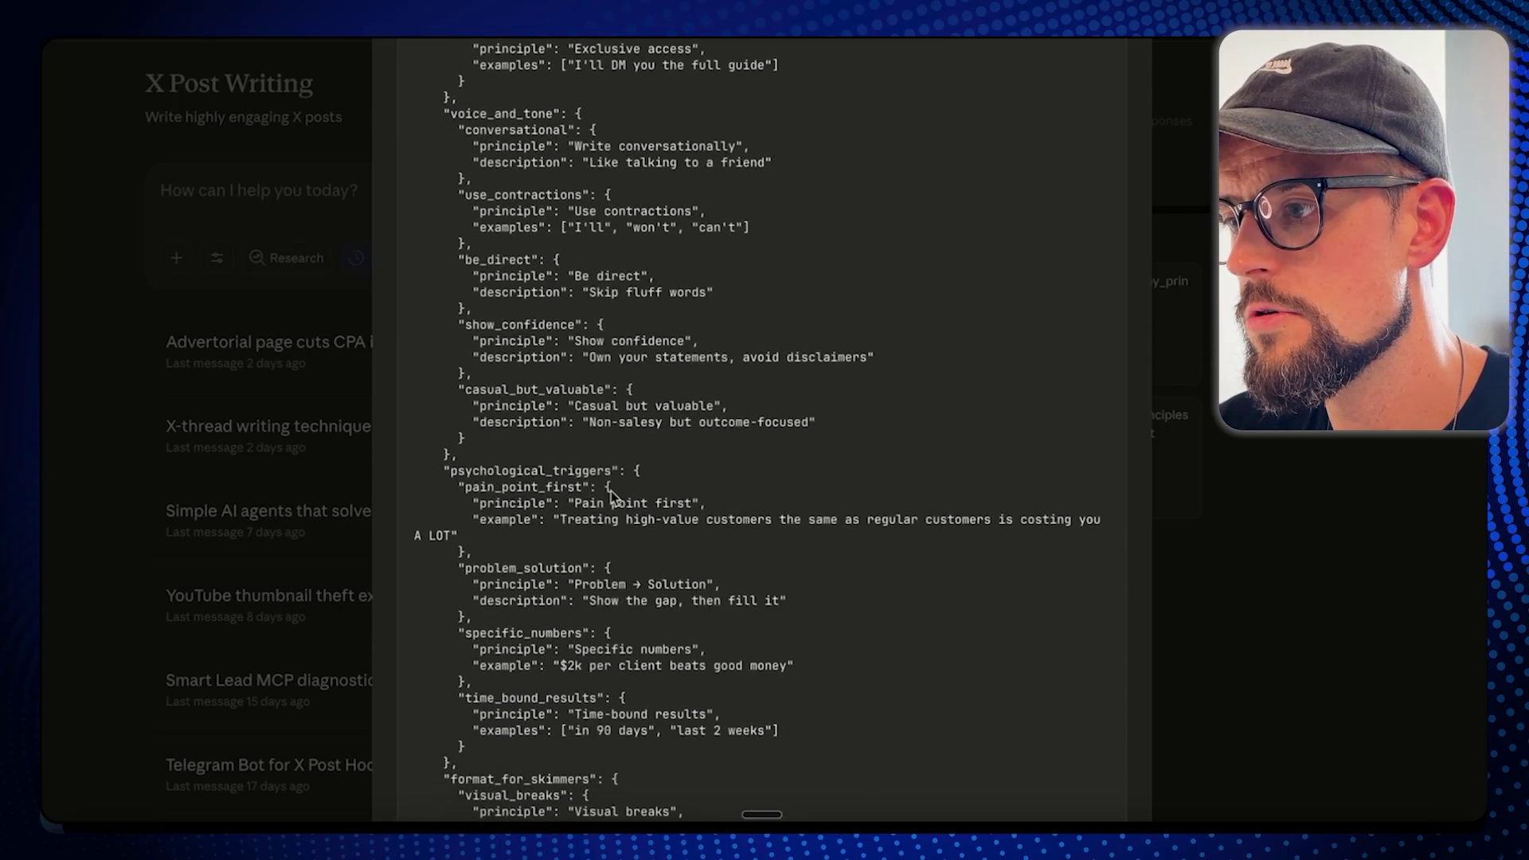
left_click(1483, 525)
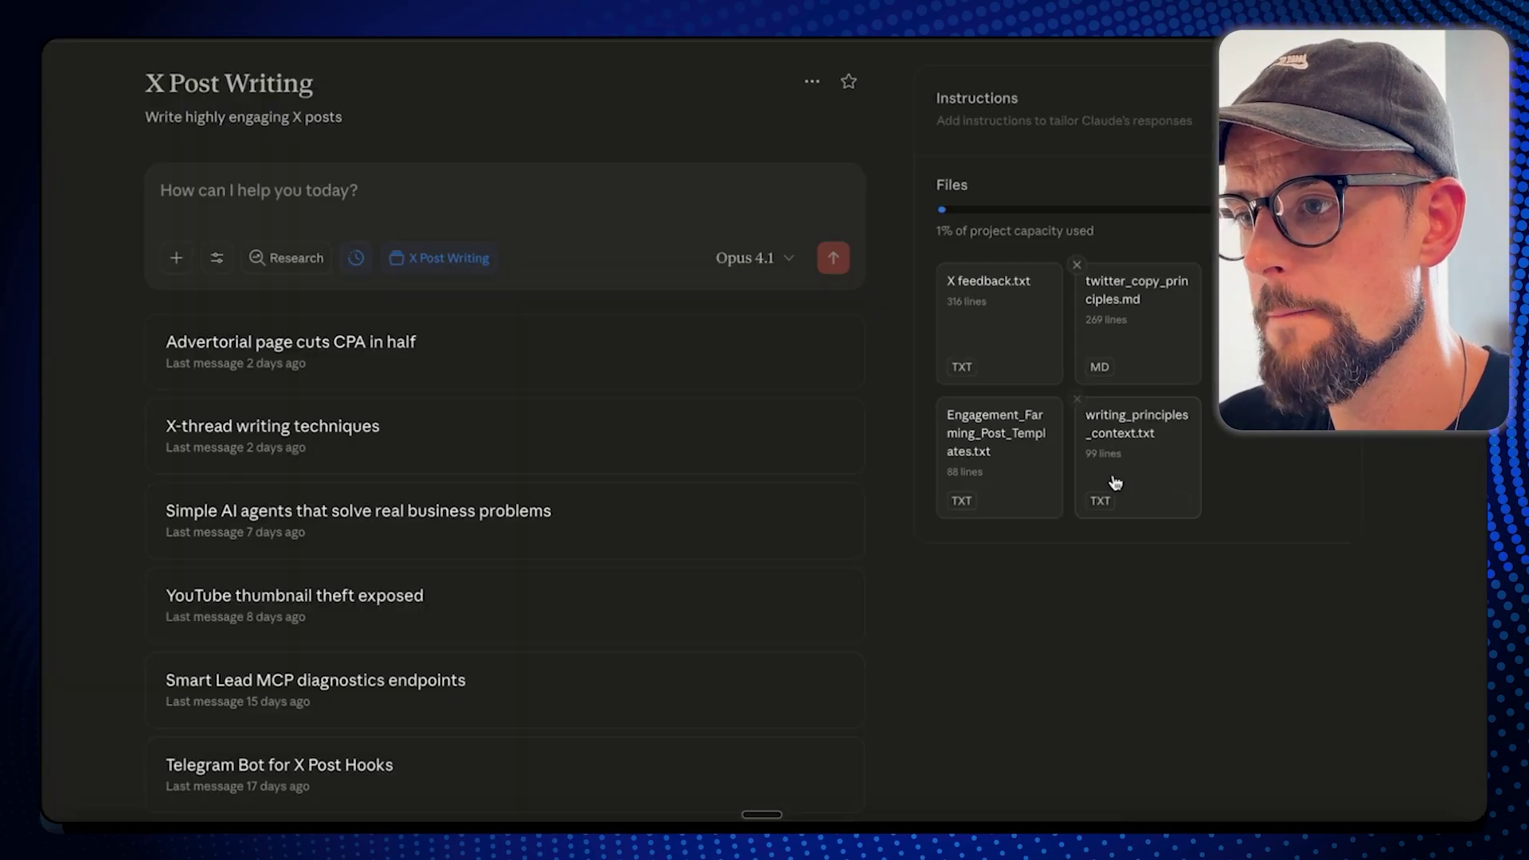
- Read the five templates in Engagement_Farming_Post_Templates.txt and close it
left_click(1015, 462)
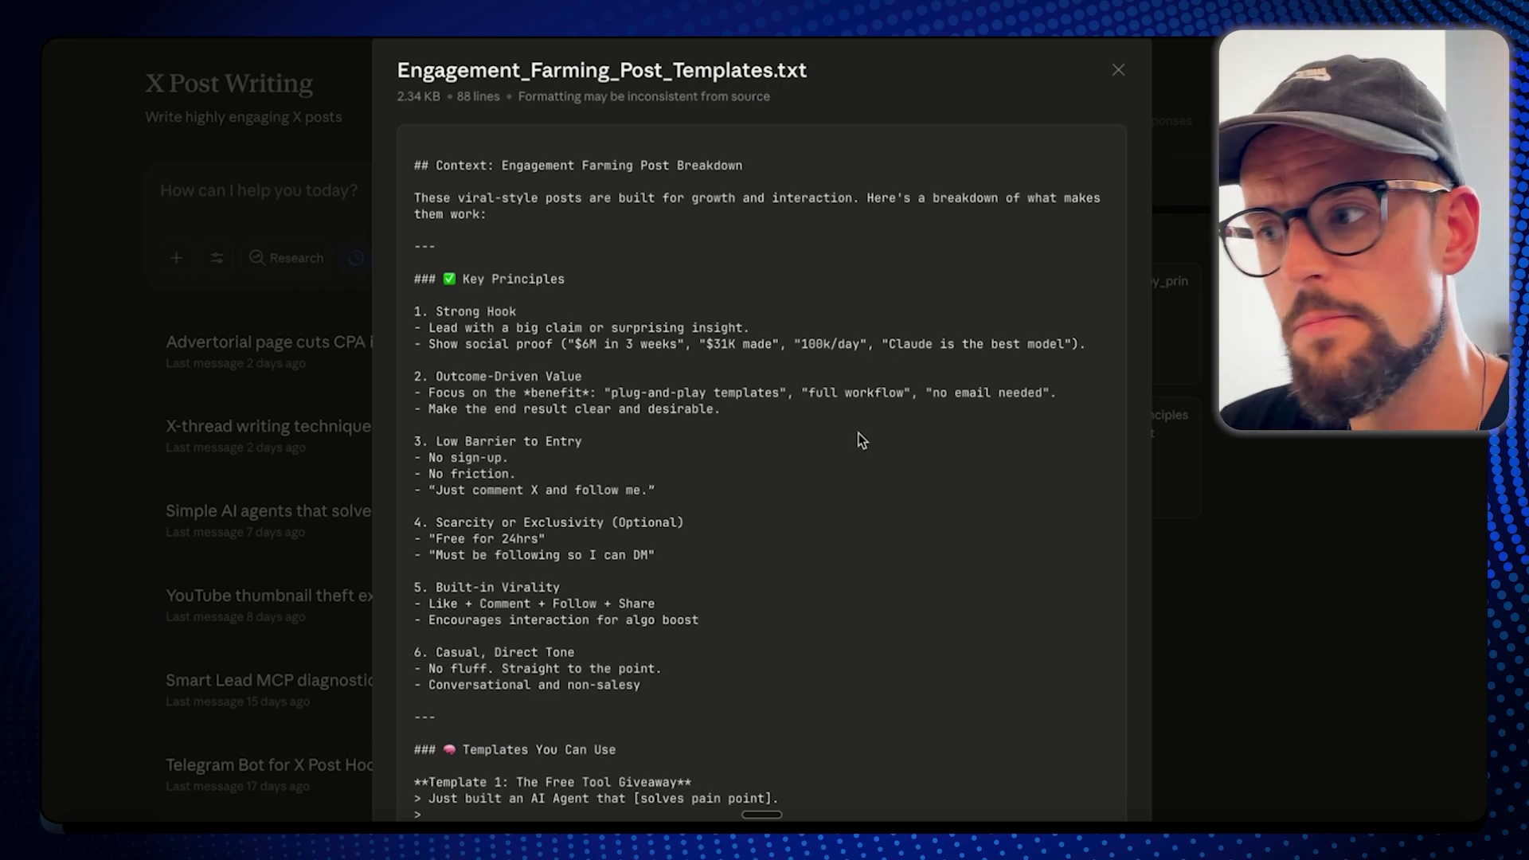
scroll(859, 436, "down", 4)
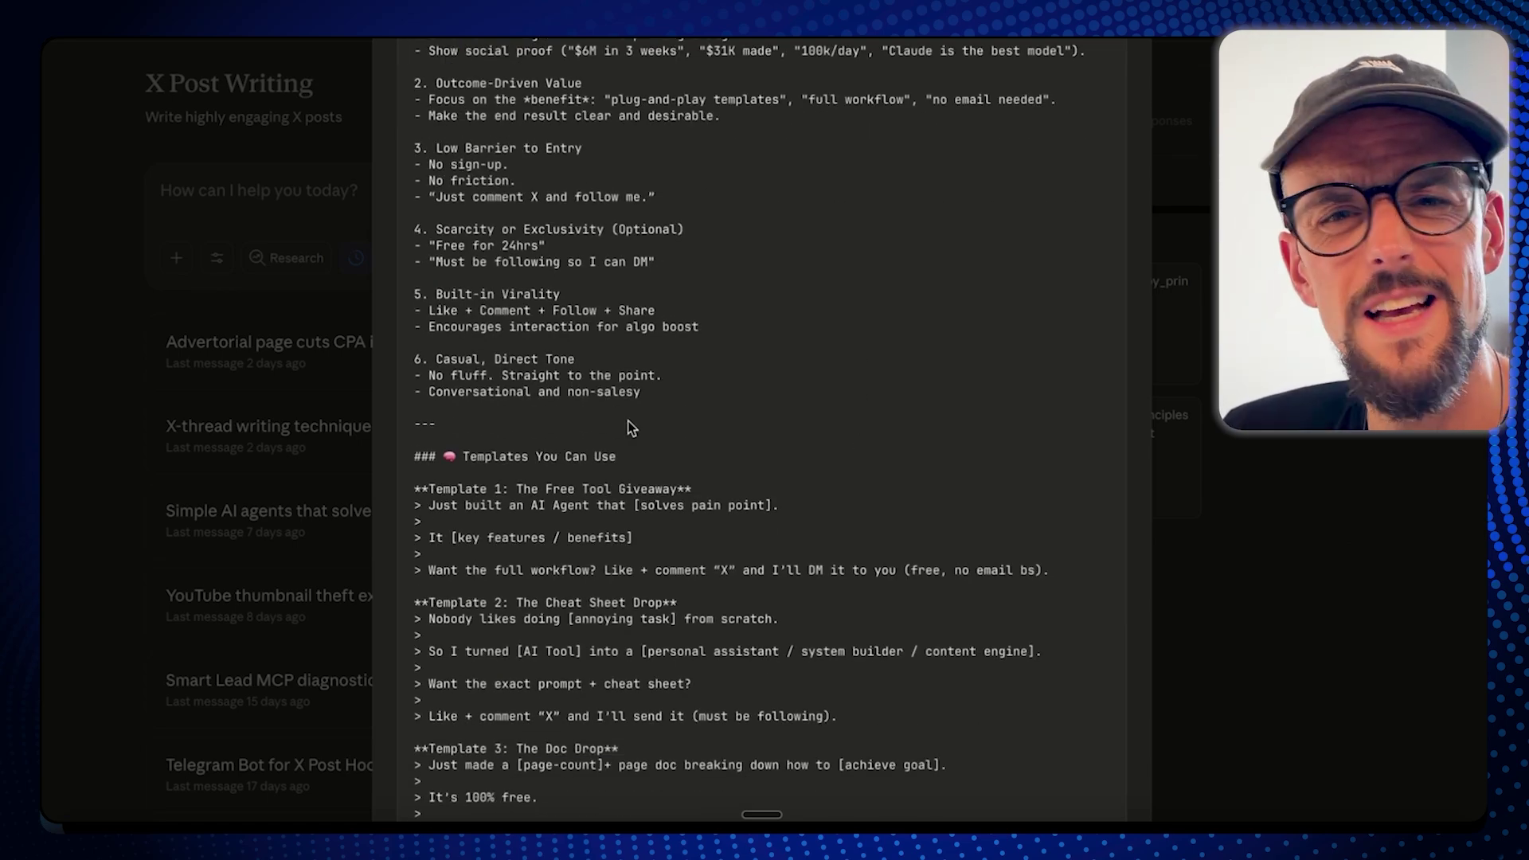
scroll(951, 475, "down", 7)
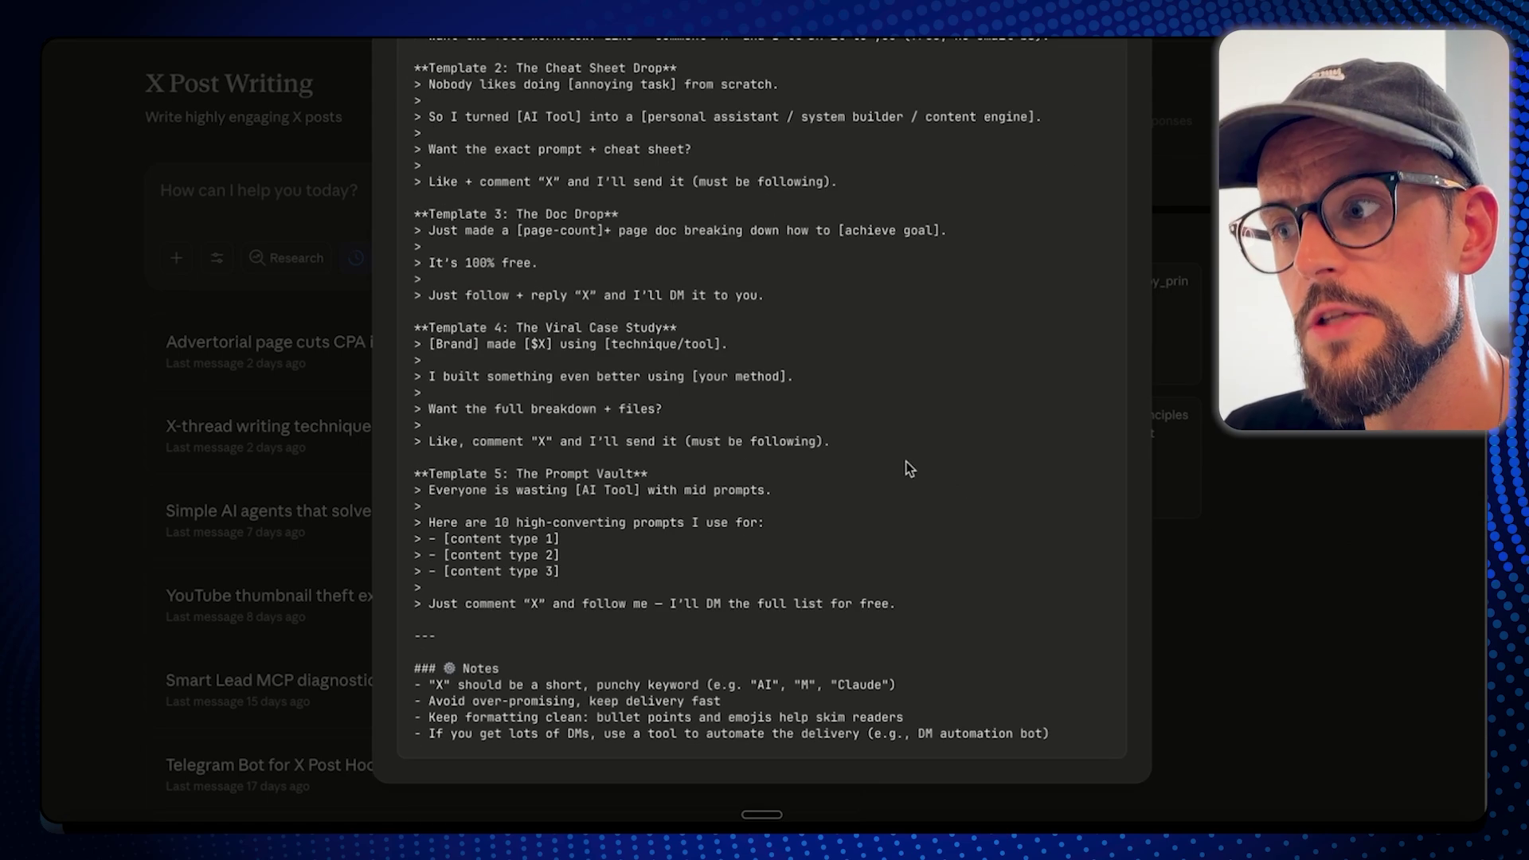
left_click(1248, 546)
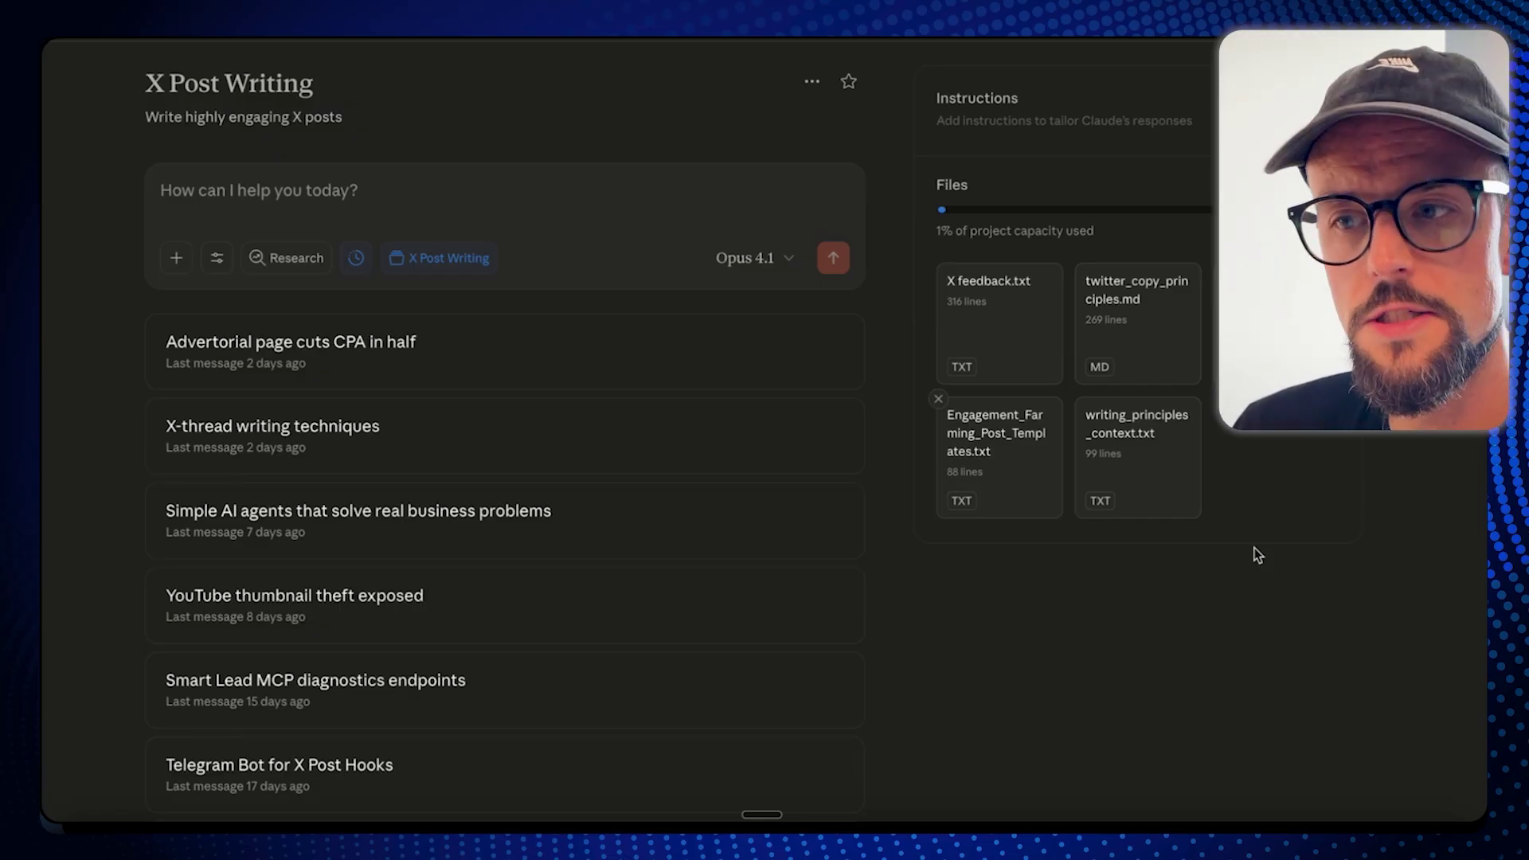
- Return to X and scroll your profile to the pinned 'SDR' lead-magnet post
left_click(490, 814)
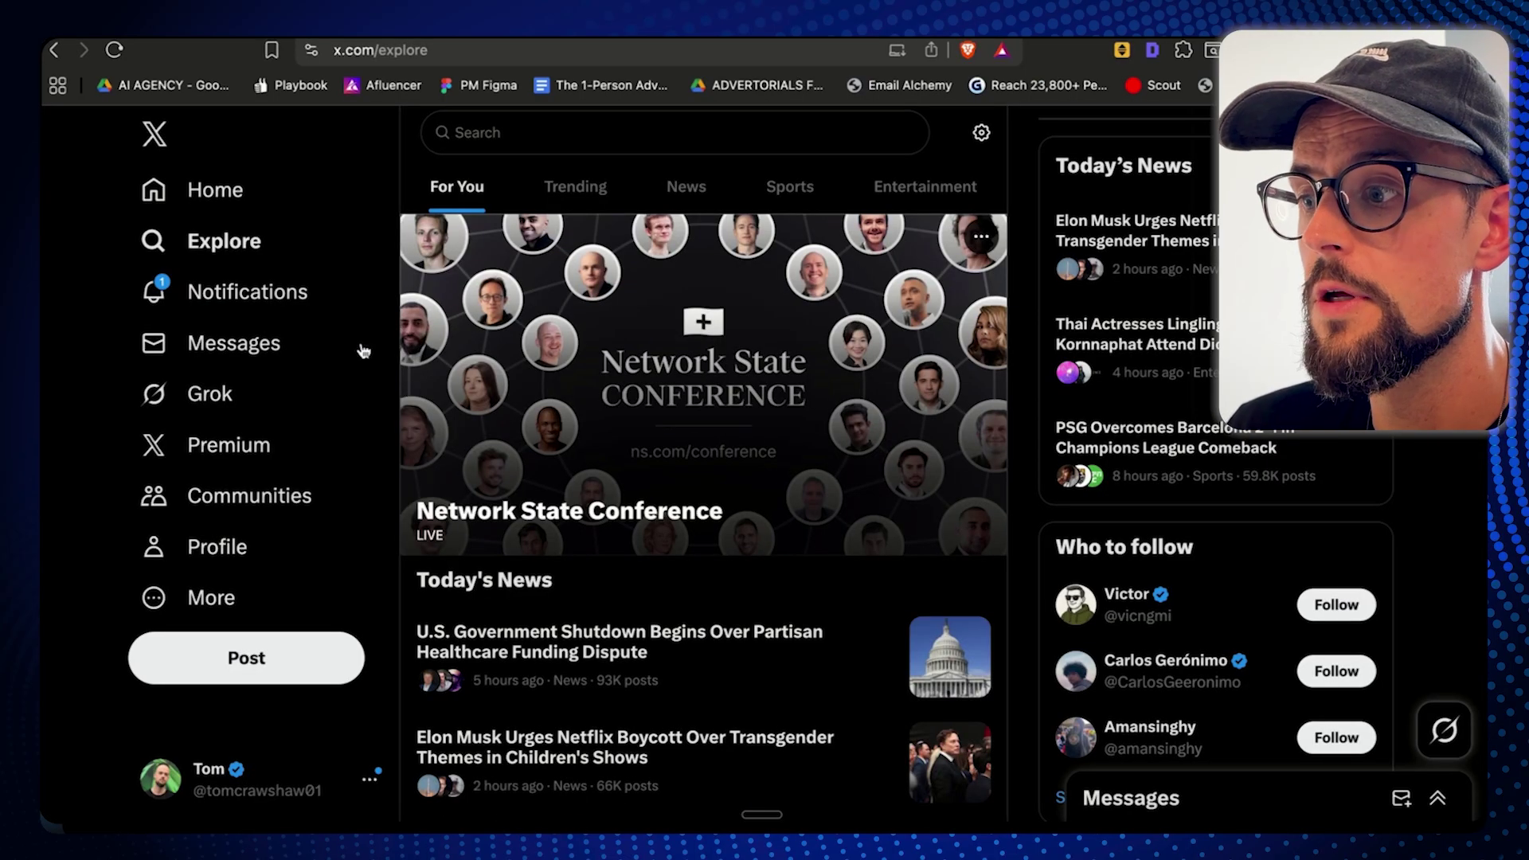
left_click(214, 546)
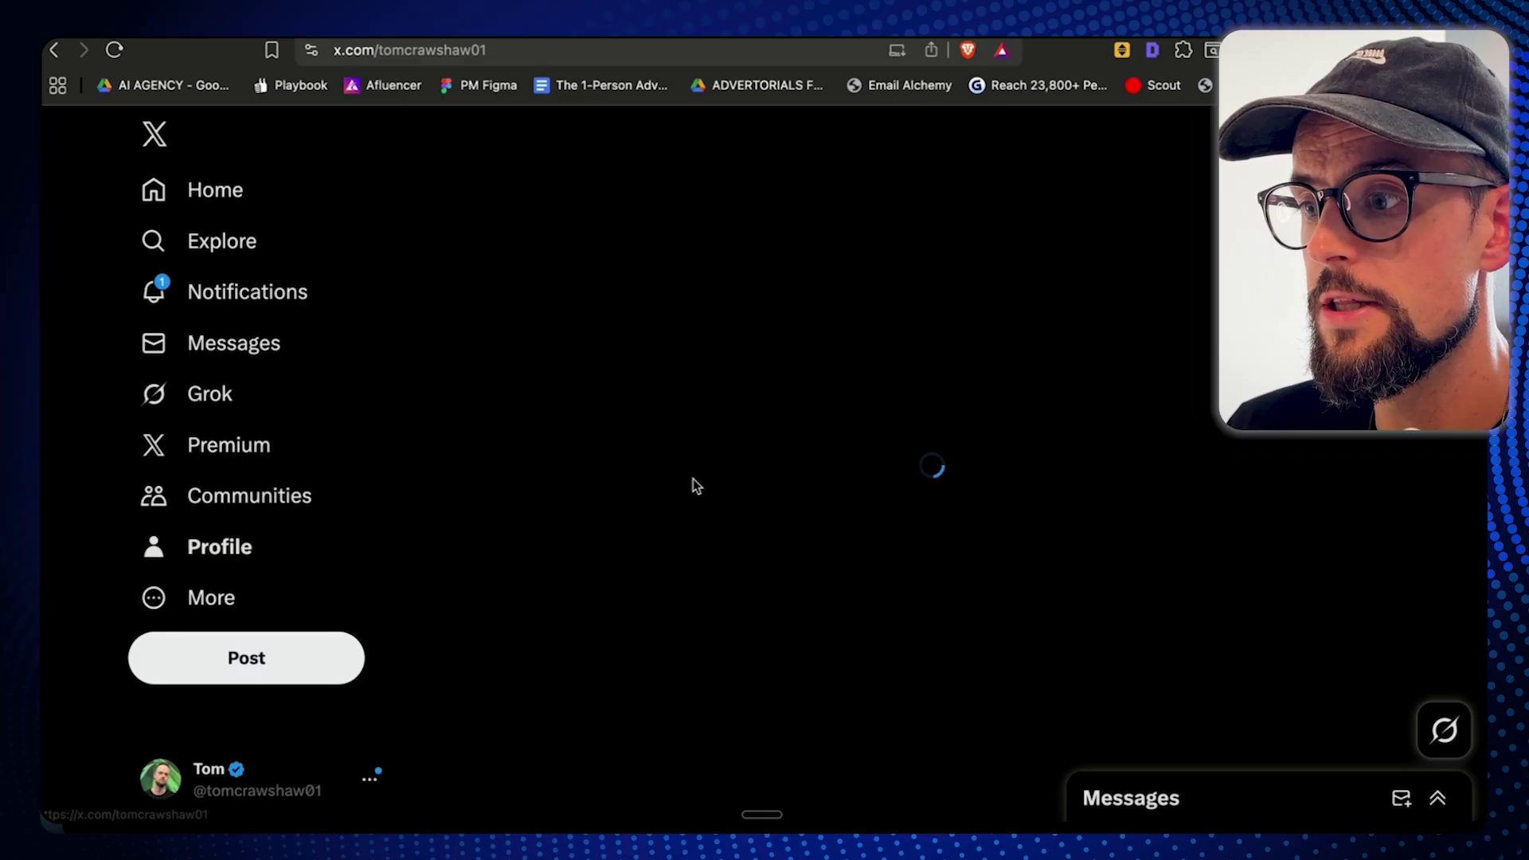
scroll(692, 478, "down", 4)
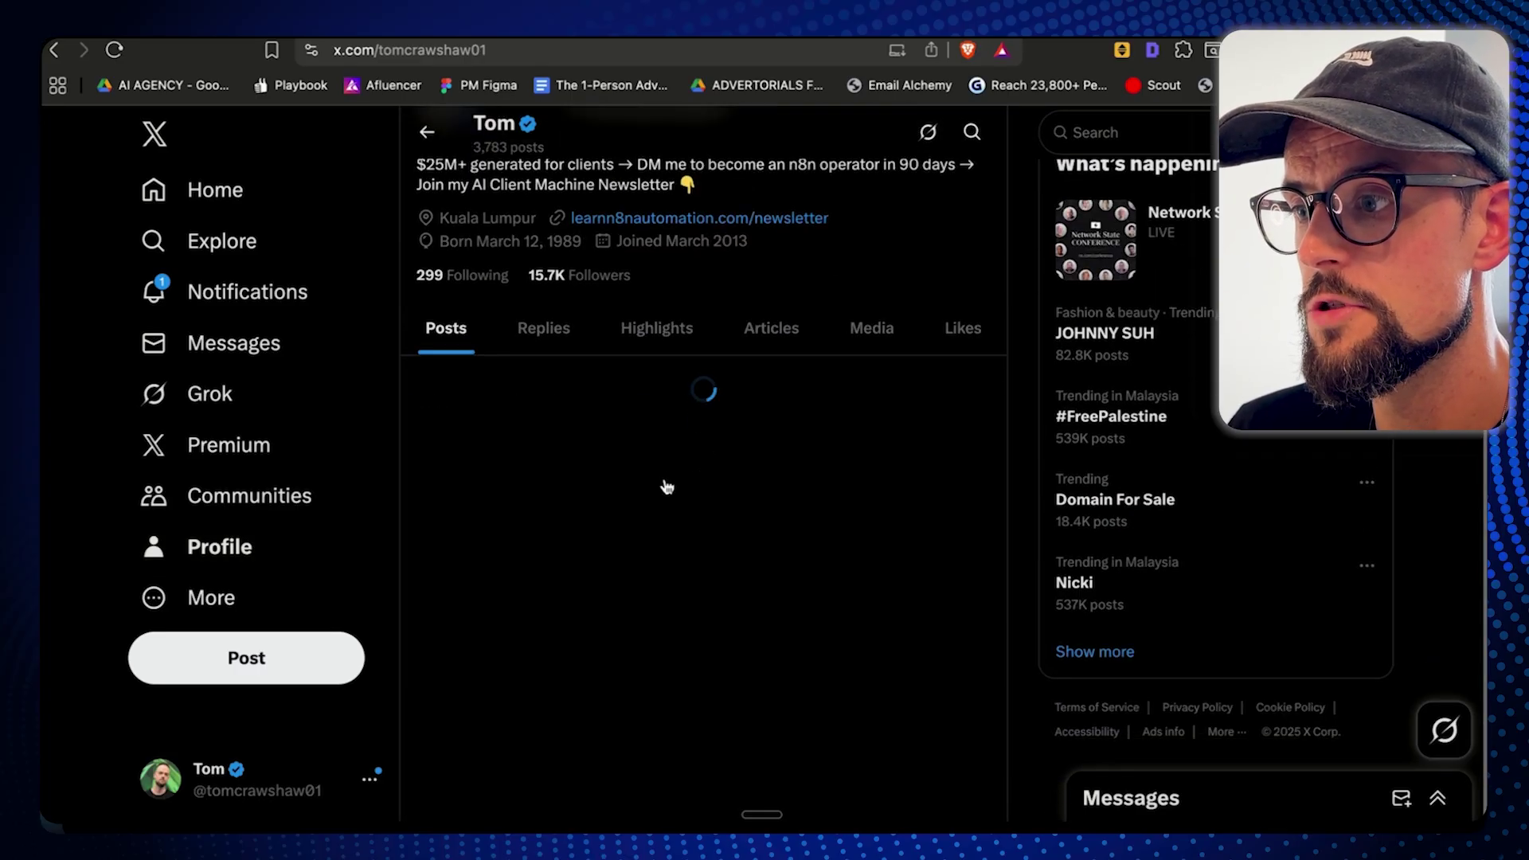
scroll(667, 487, "down", 5)
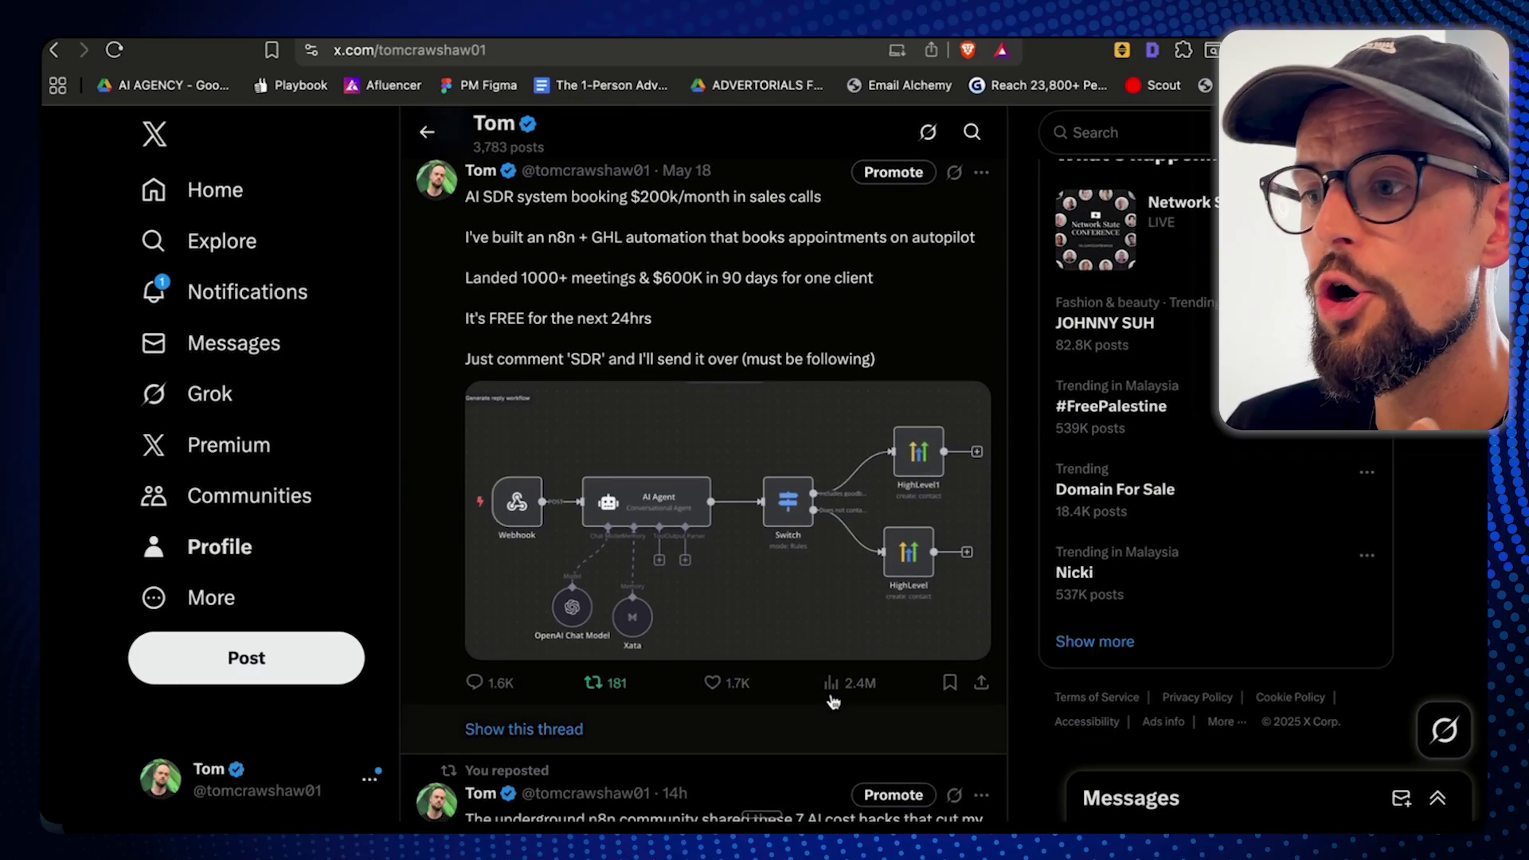
scroll(827, 688, "up", 1)
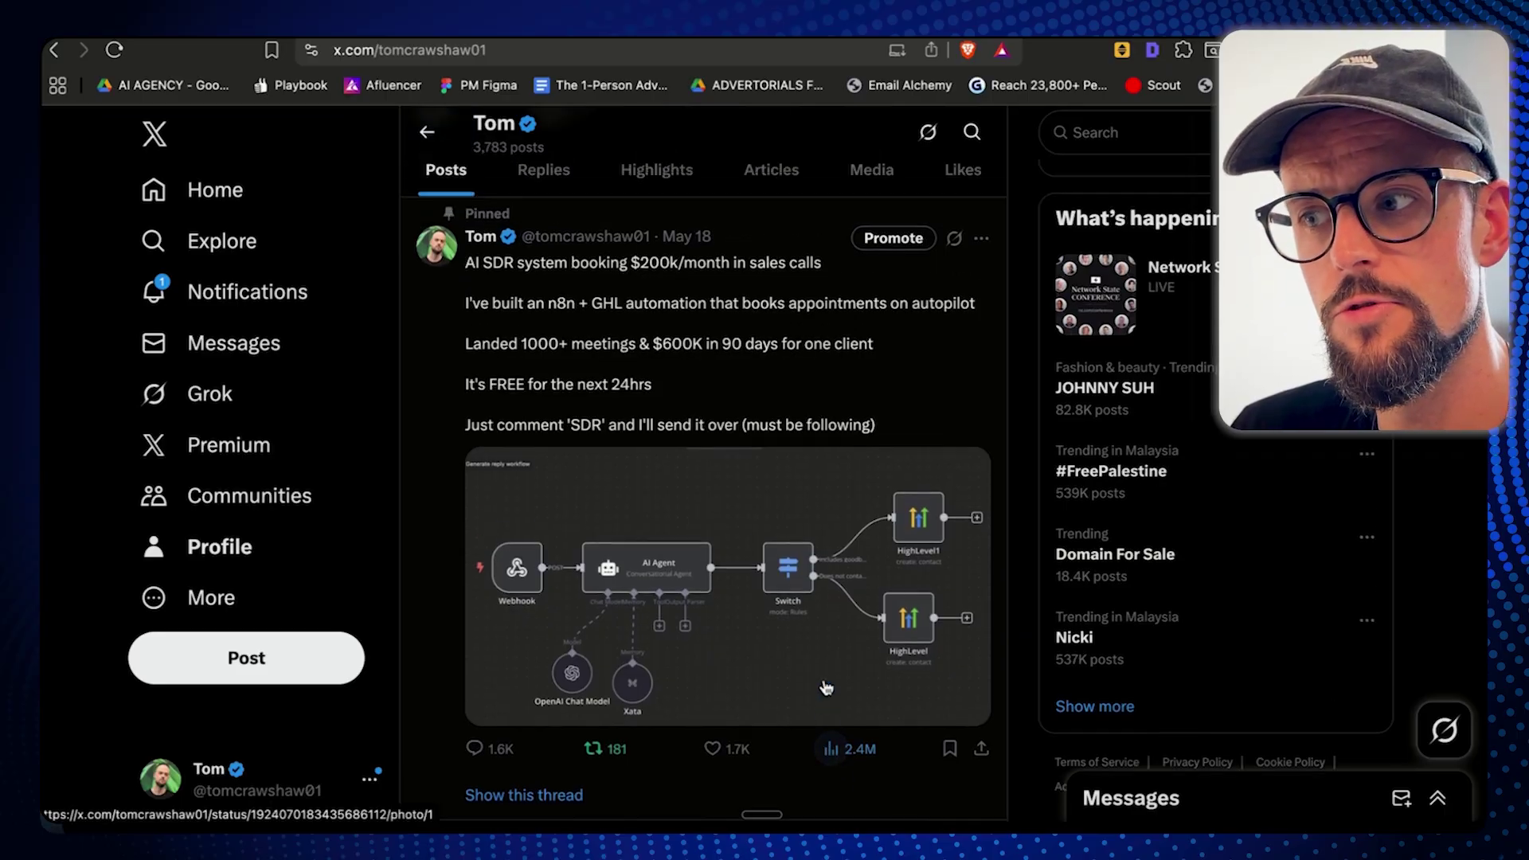
scroll(796, 653, "up", 3)
scroll(757, 605, "down", 3)
scroll(697, 545, "down", 2)
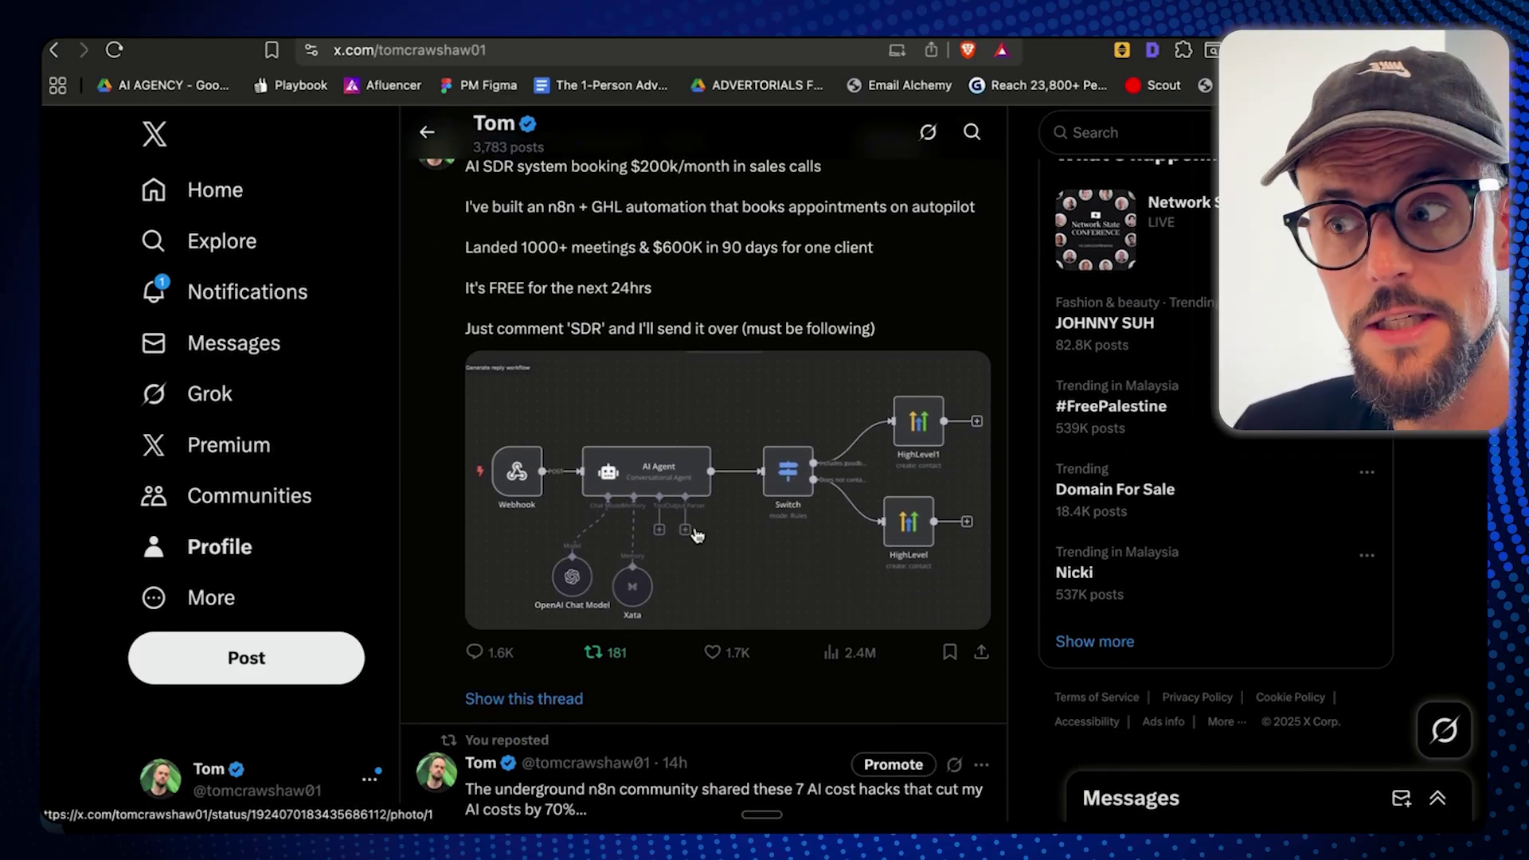
scroll(693, 539, "up", 1)
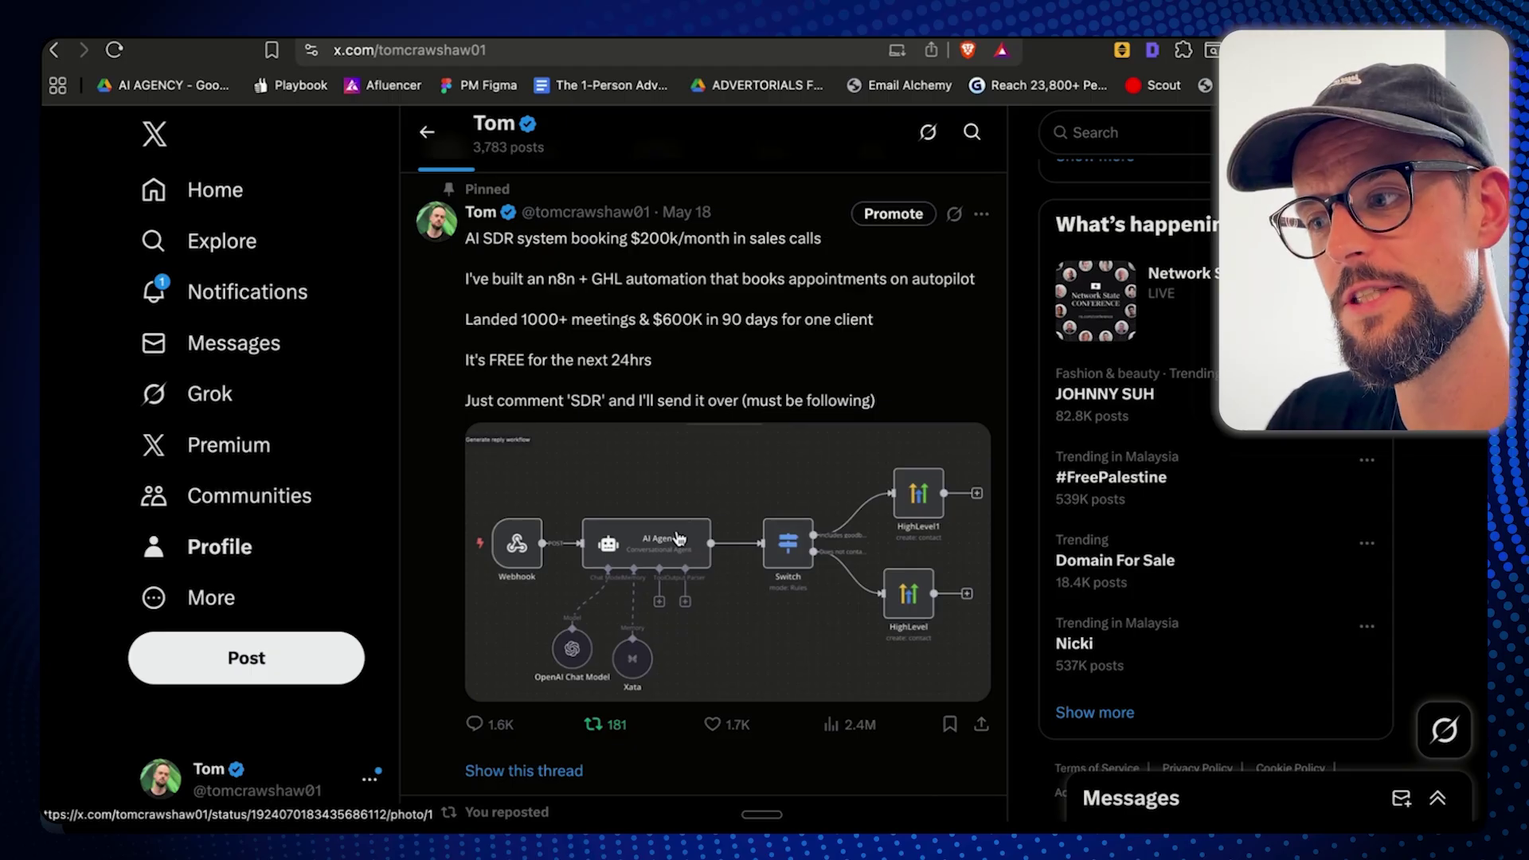
scroll(508, 716, "down", 1)
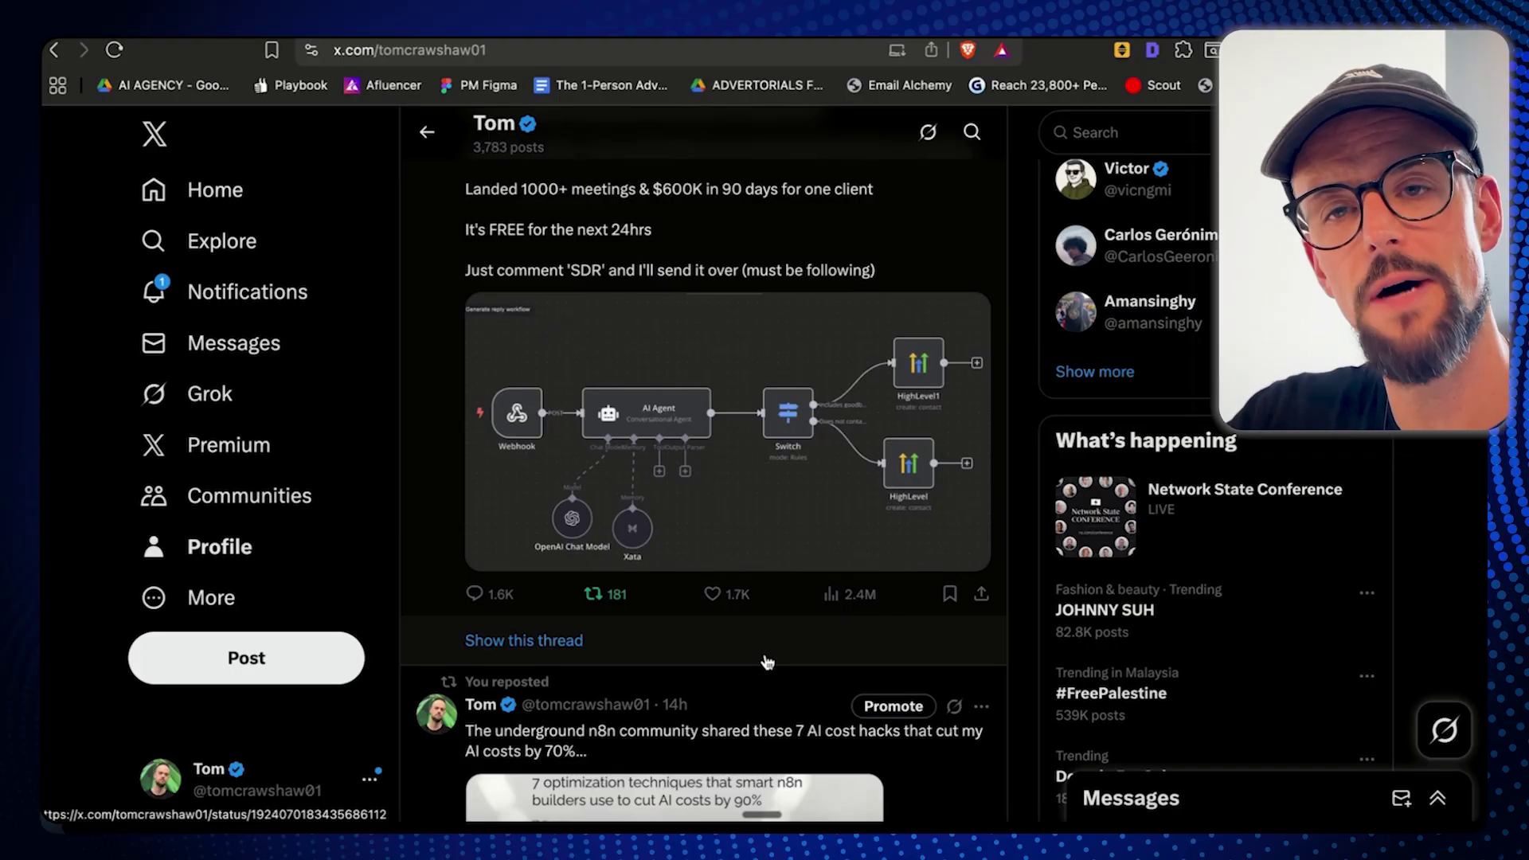
- Bring the Claude X Post Writing project forward and click into the message box
left_click(992, 824)
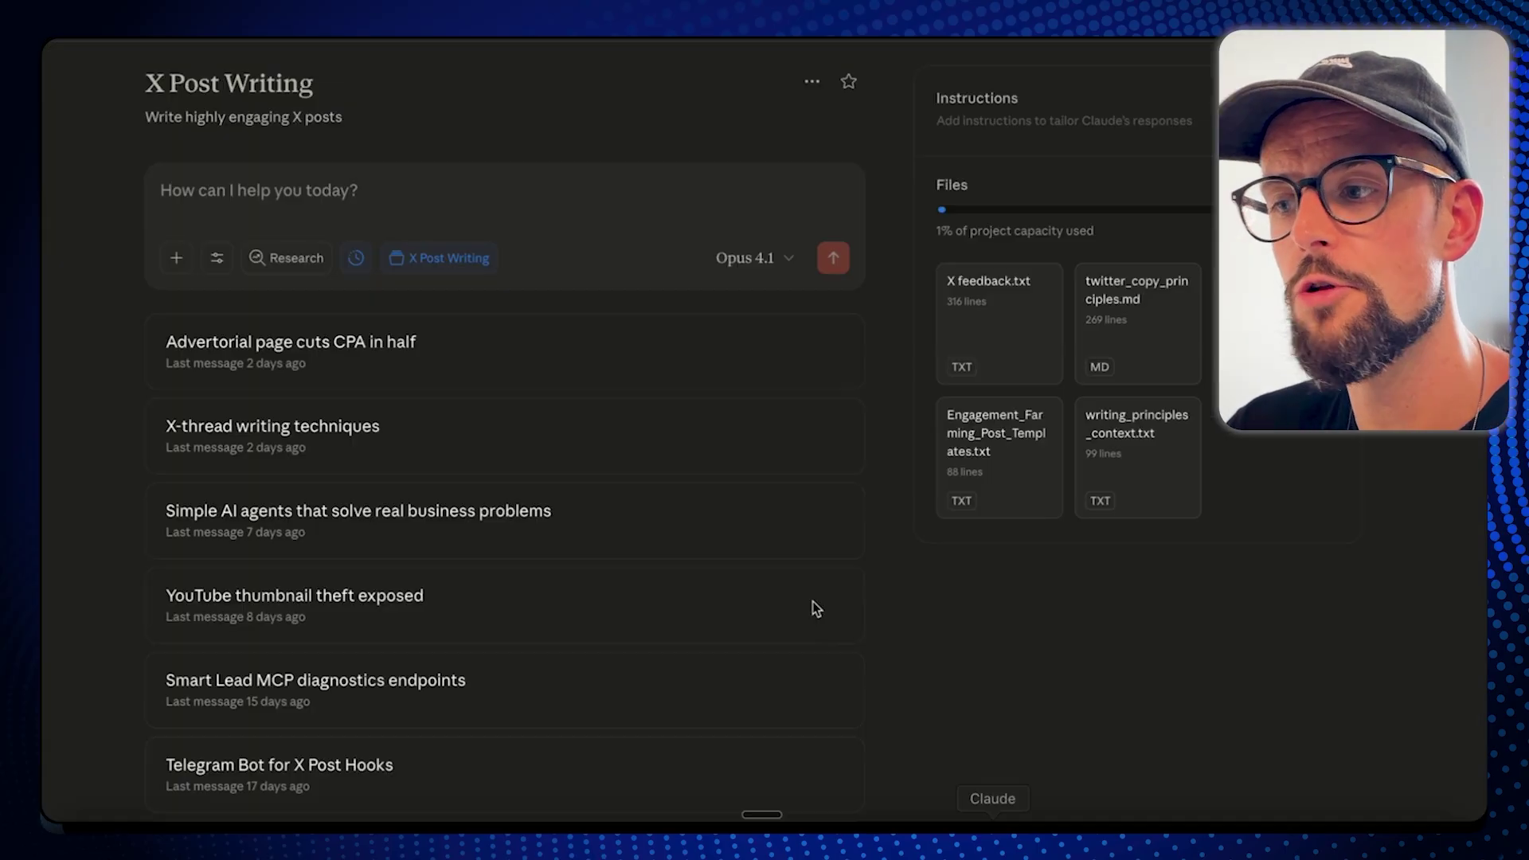
left_click(473, 205)
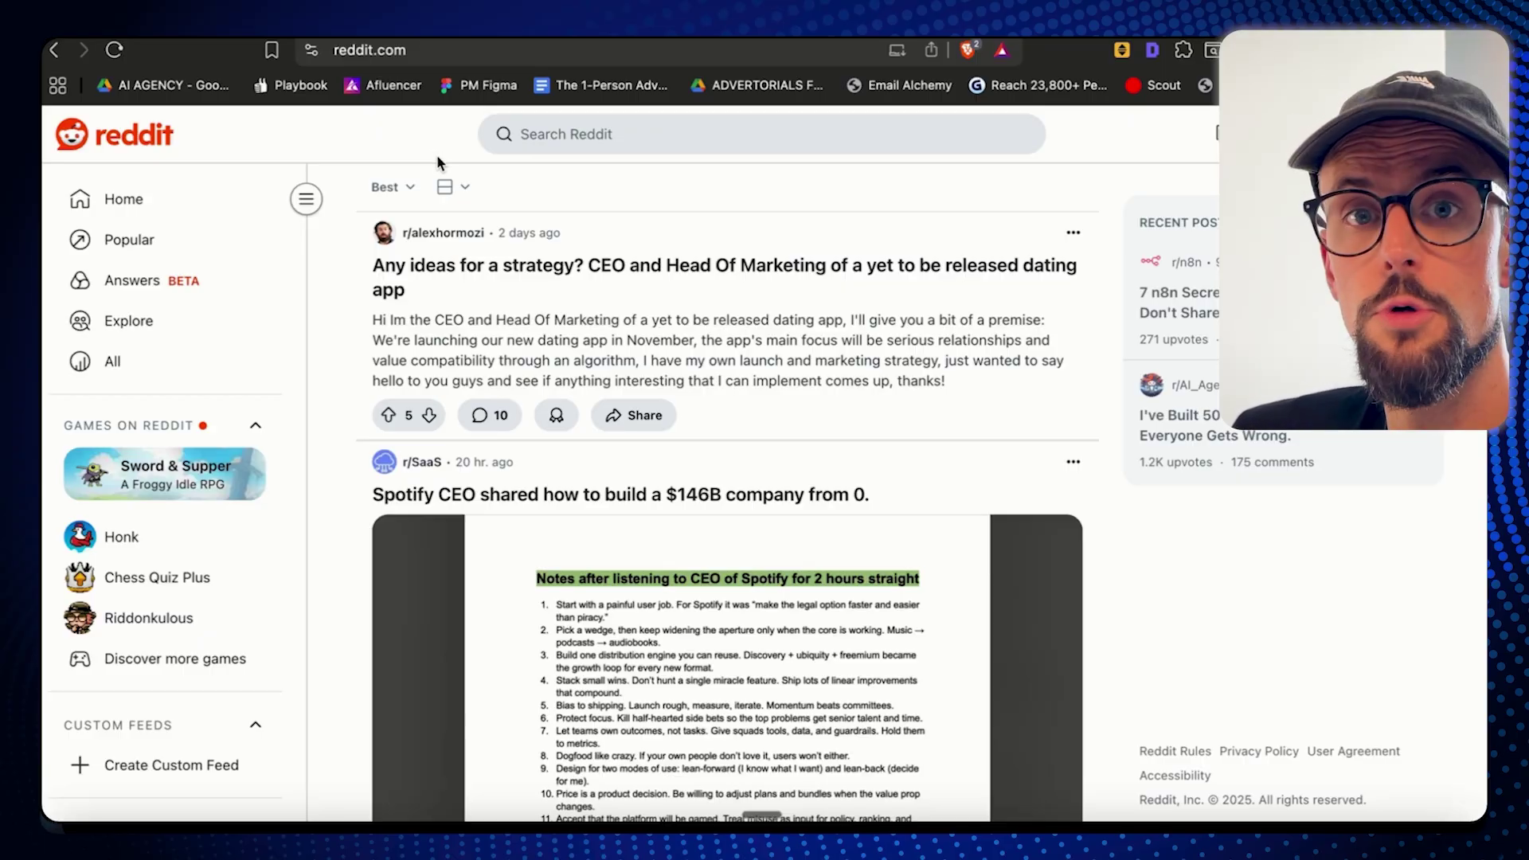
- Scroll through the r/n8n community's workflow posts
scroll(604, 446, "down", 3)
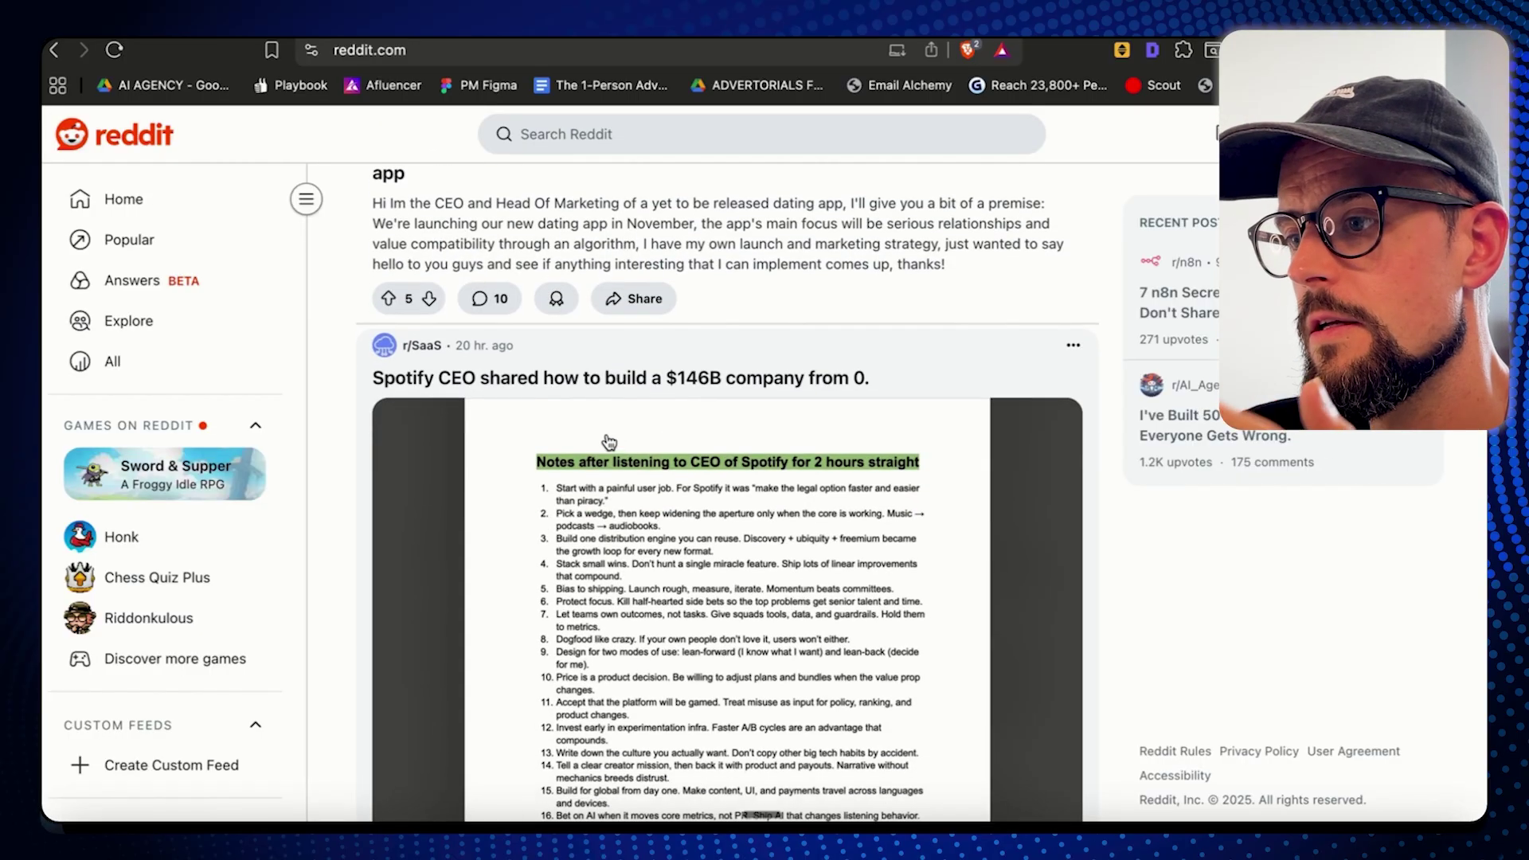
scroll(604, 447, "down", 2)
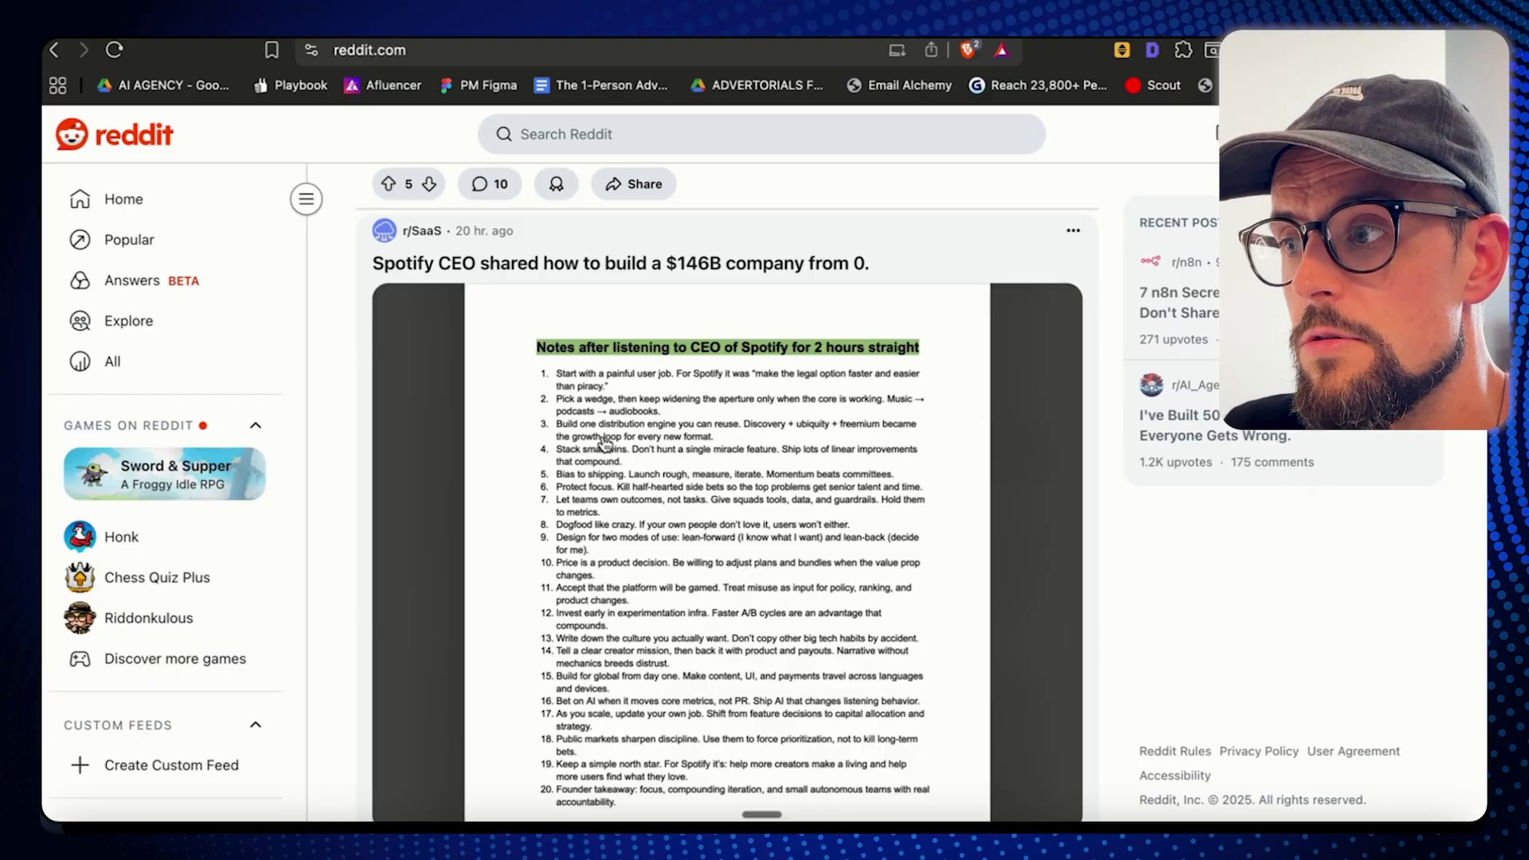
scroll(606, 446, "down", 5)
scroll(607, 446, "up", 1)
scroll(607, 446, "down", 10)
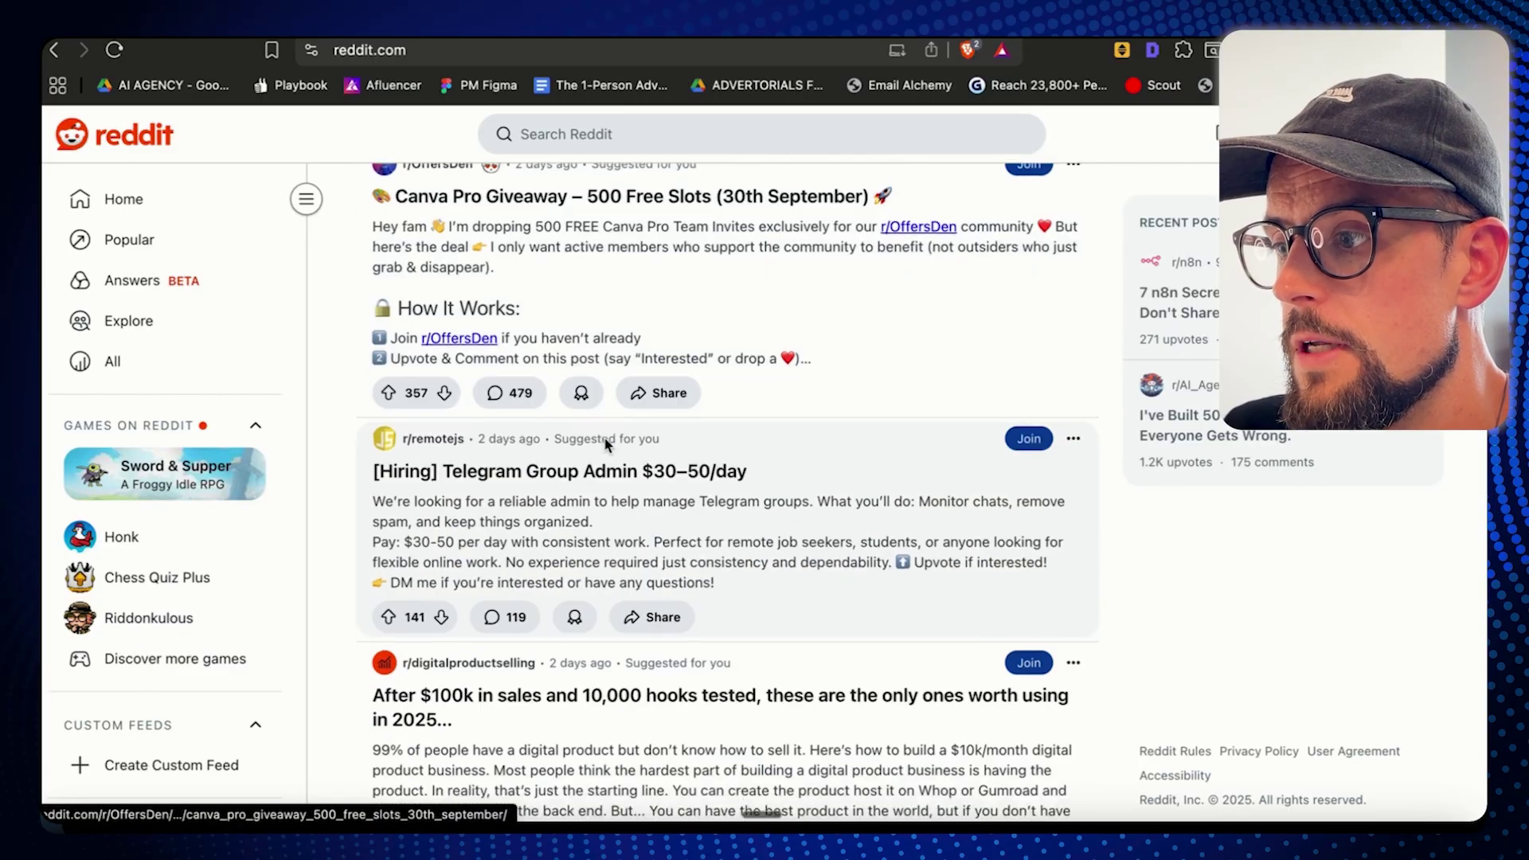
scroll(604, 446, "down", 2)
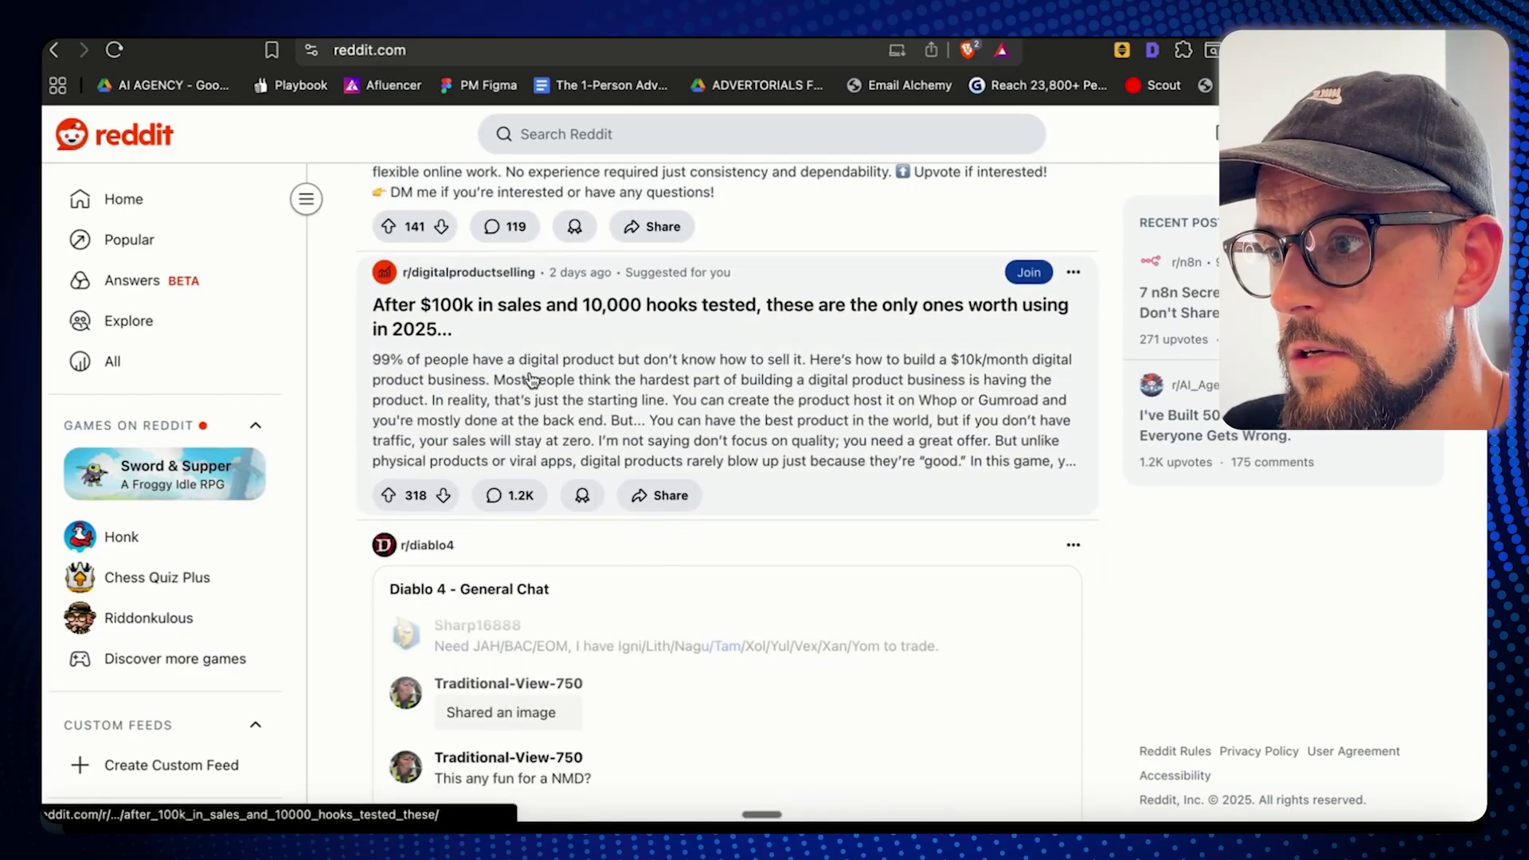
scroll(528, 384, "down", 15)
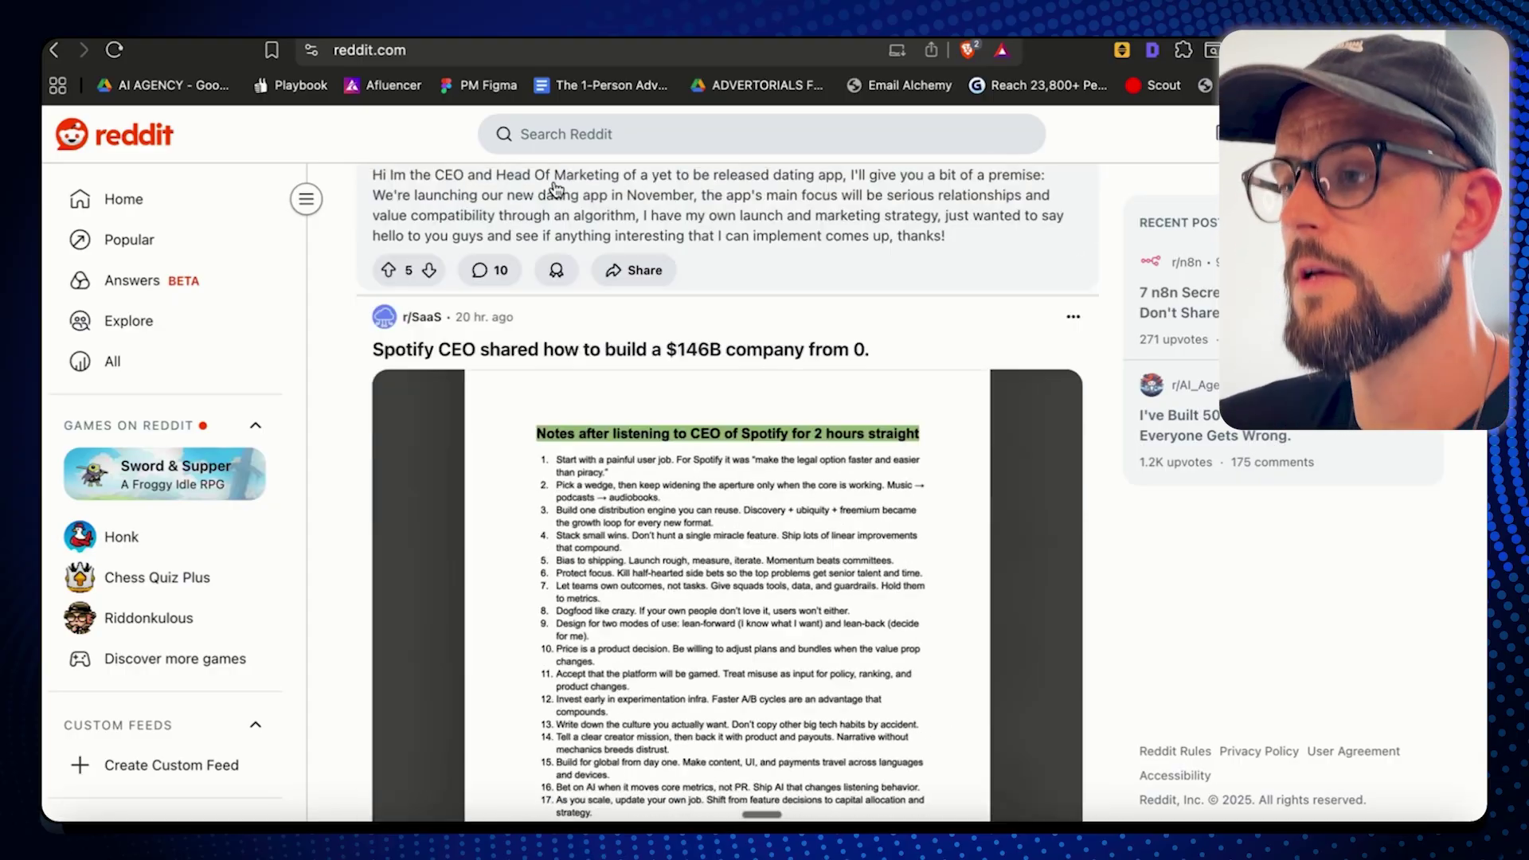
scroll(555, 189, "up", 2)
- Rerun the recent r/n8n brain search, skim the results, then go back to Reddit Home
left_click(605, 134)
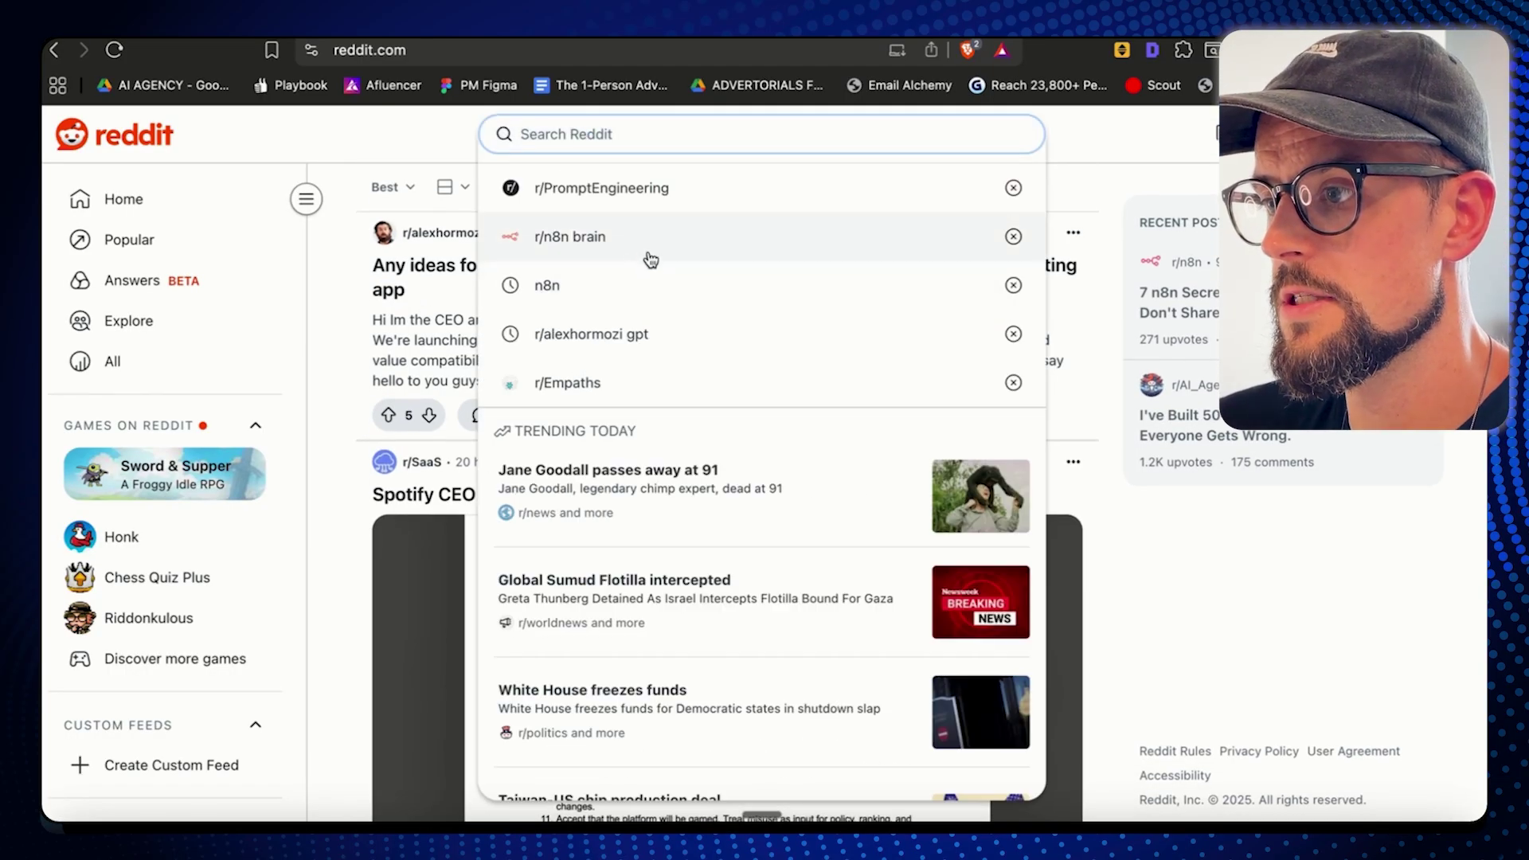
left_click(529, 239)
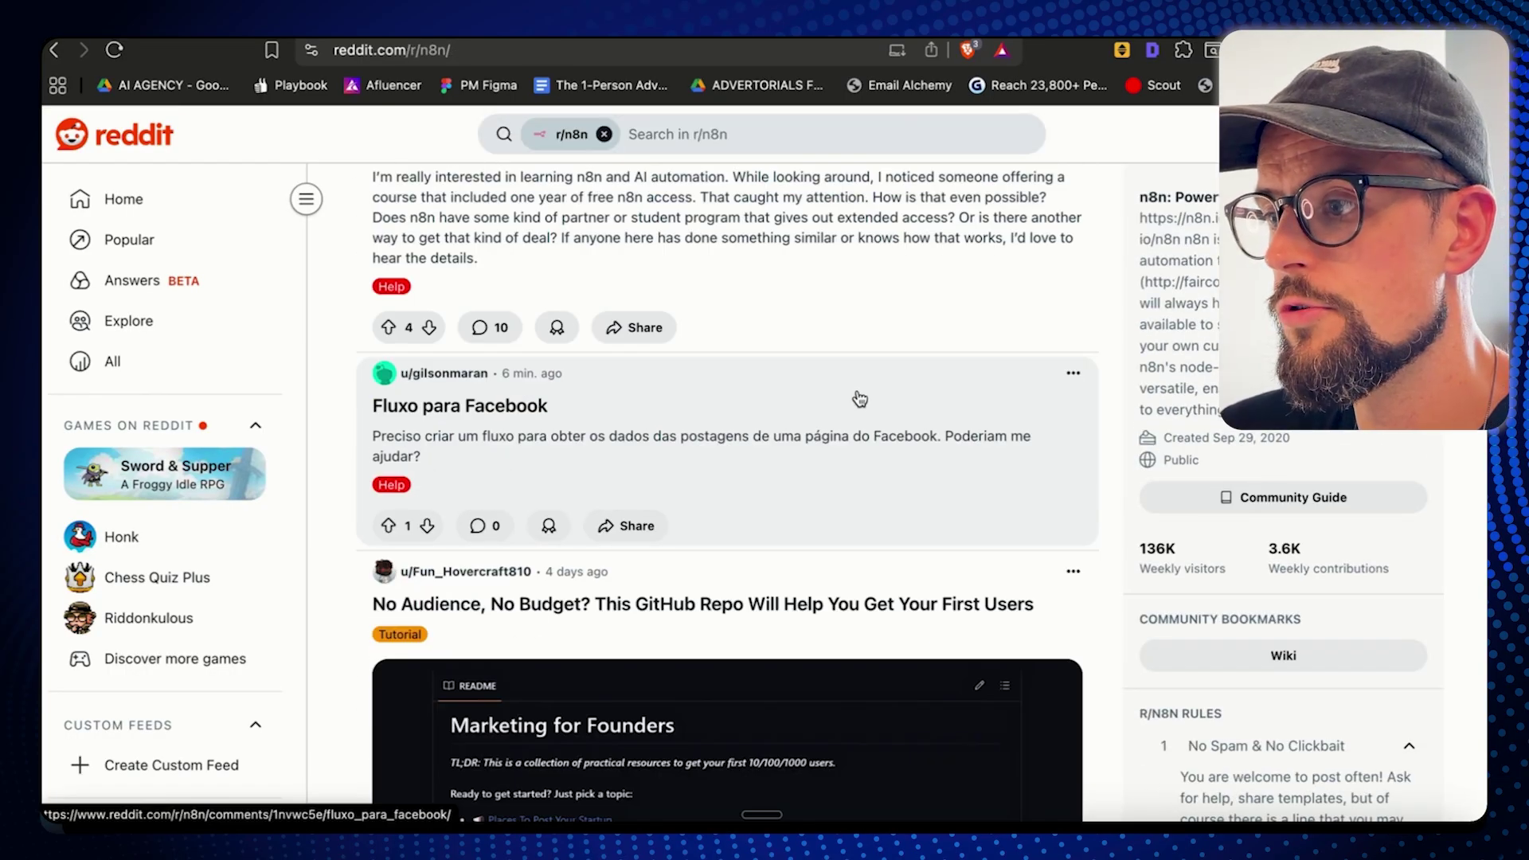
scroll(860, 400, "down", 10)
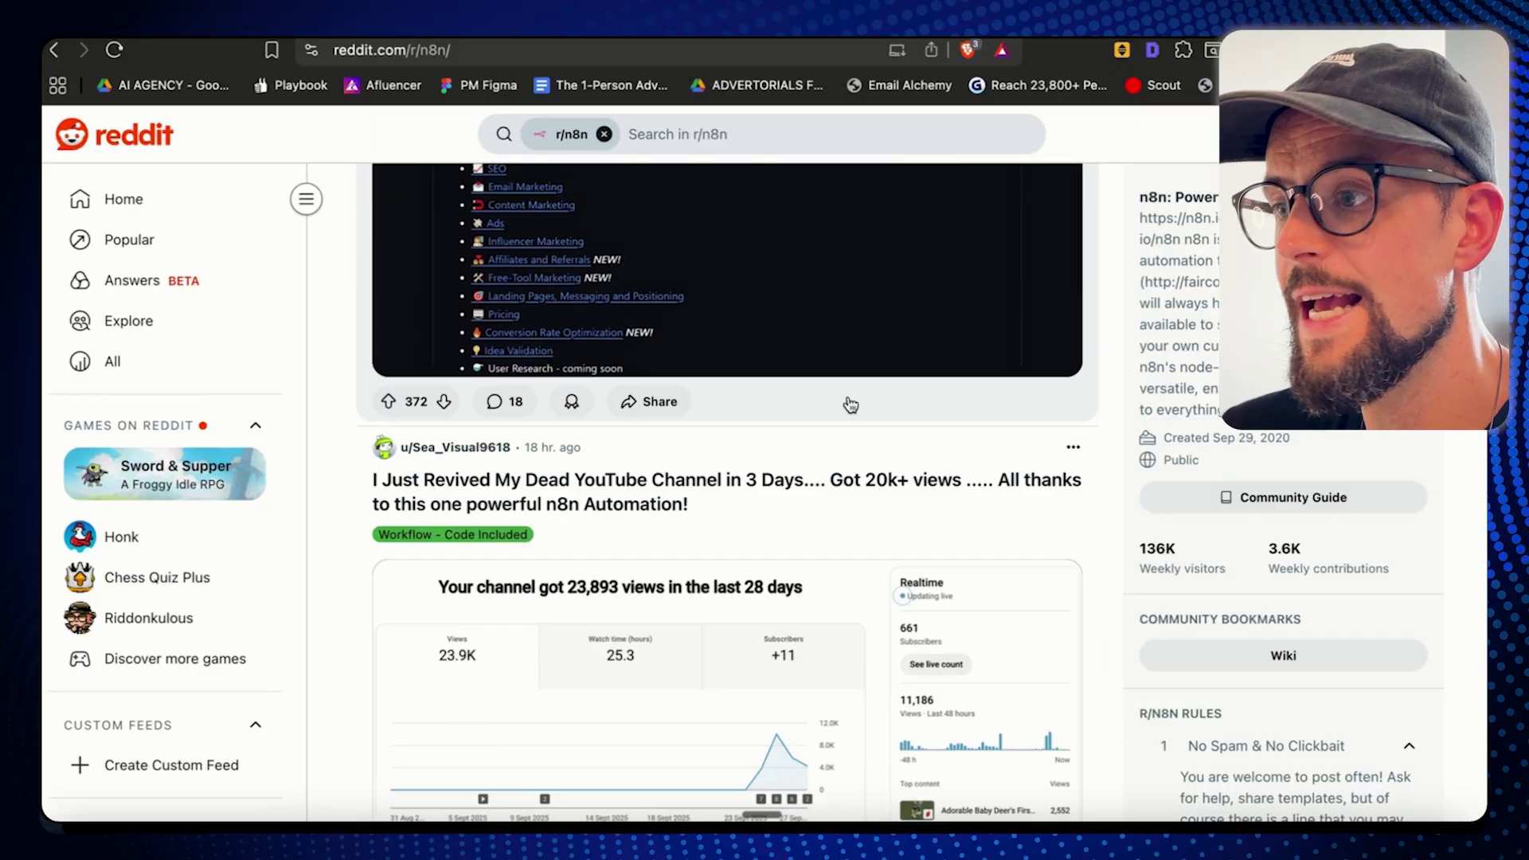
scroll(850, 405, "down", 9)
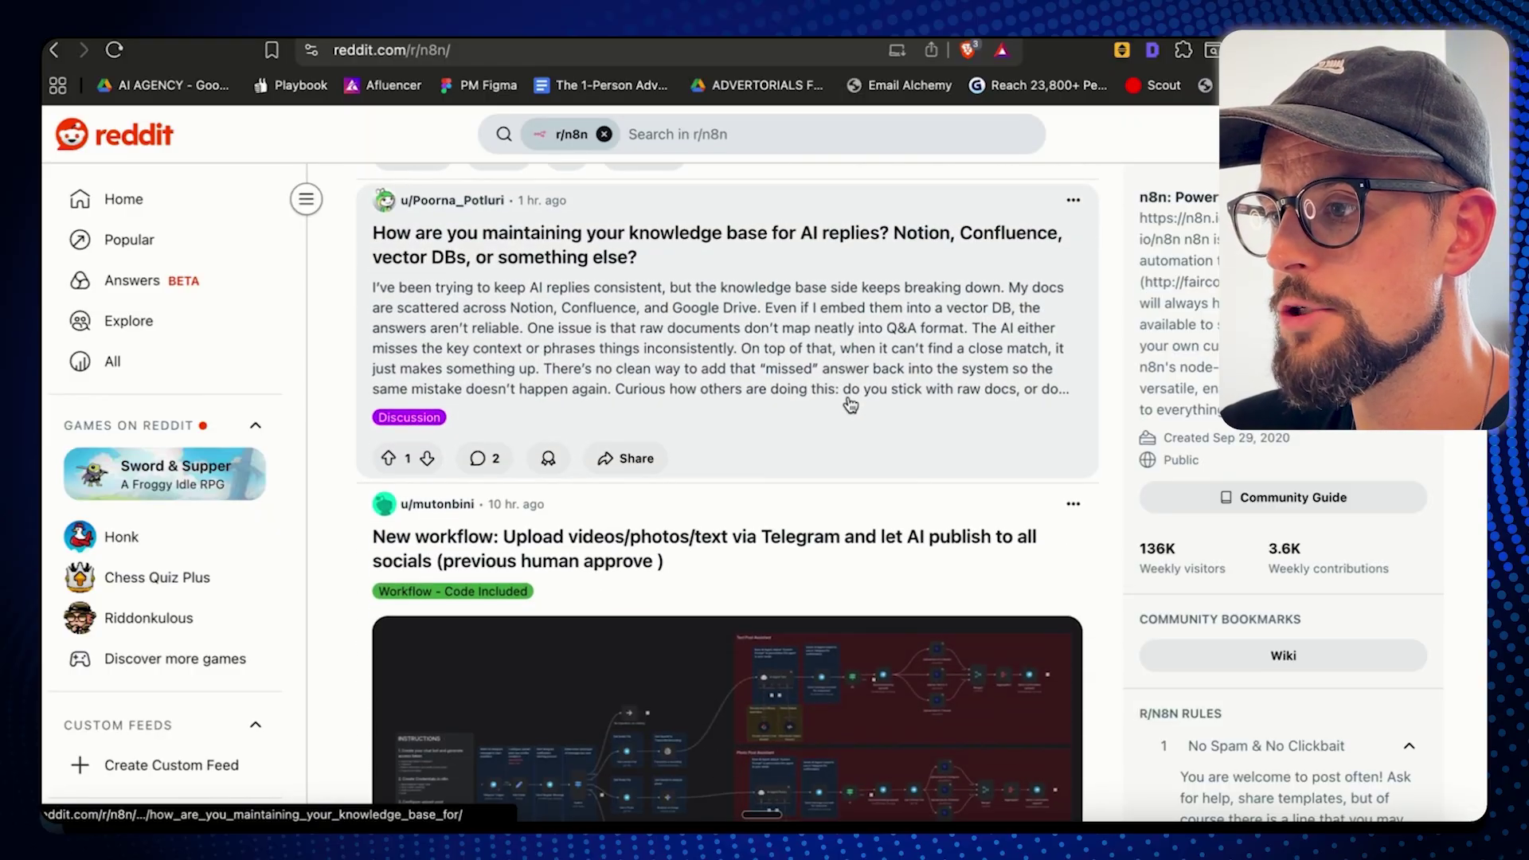
scroll(851, 405, "down", 2)
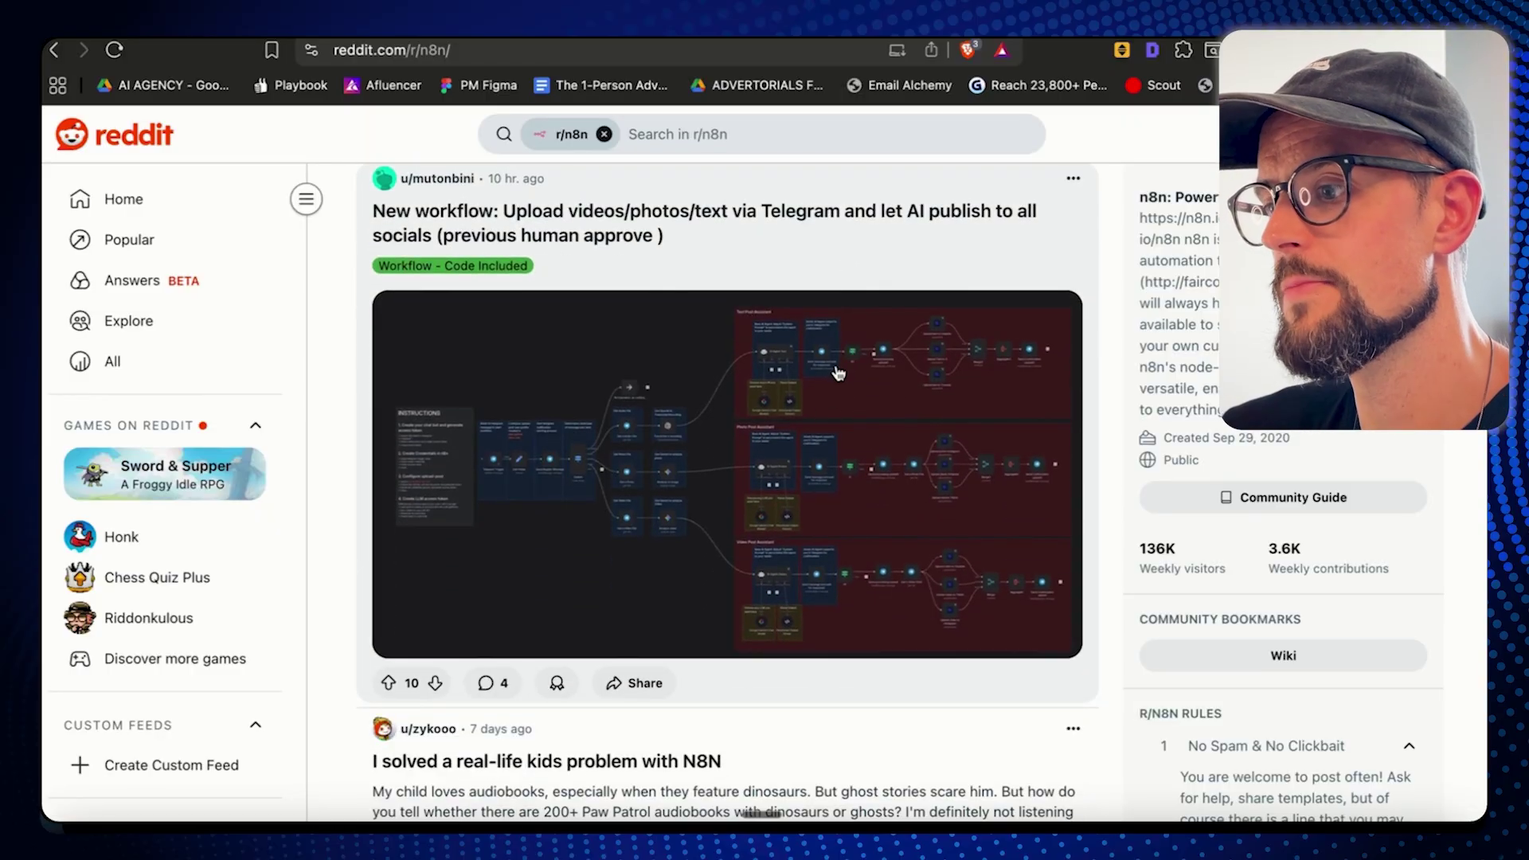
scroll(838, 380, "down", 3)
scroll(838, 382, "down", 1)
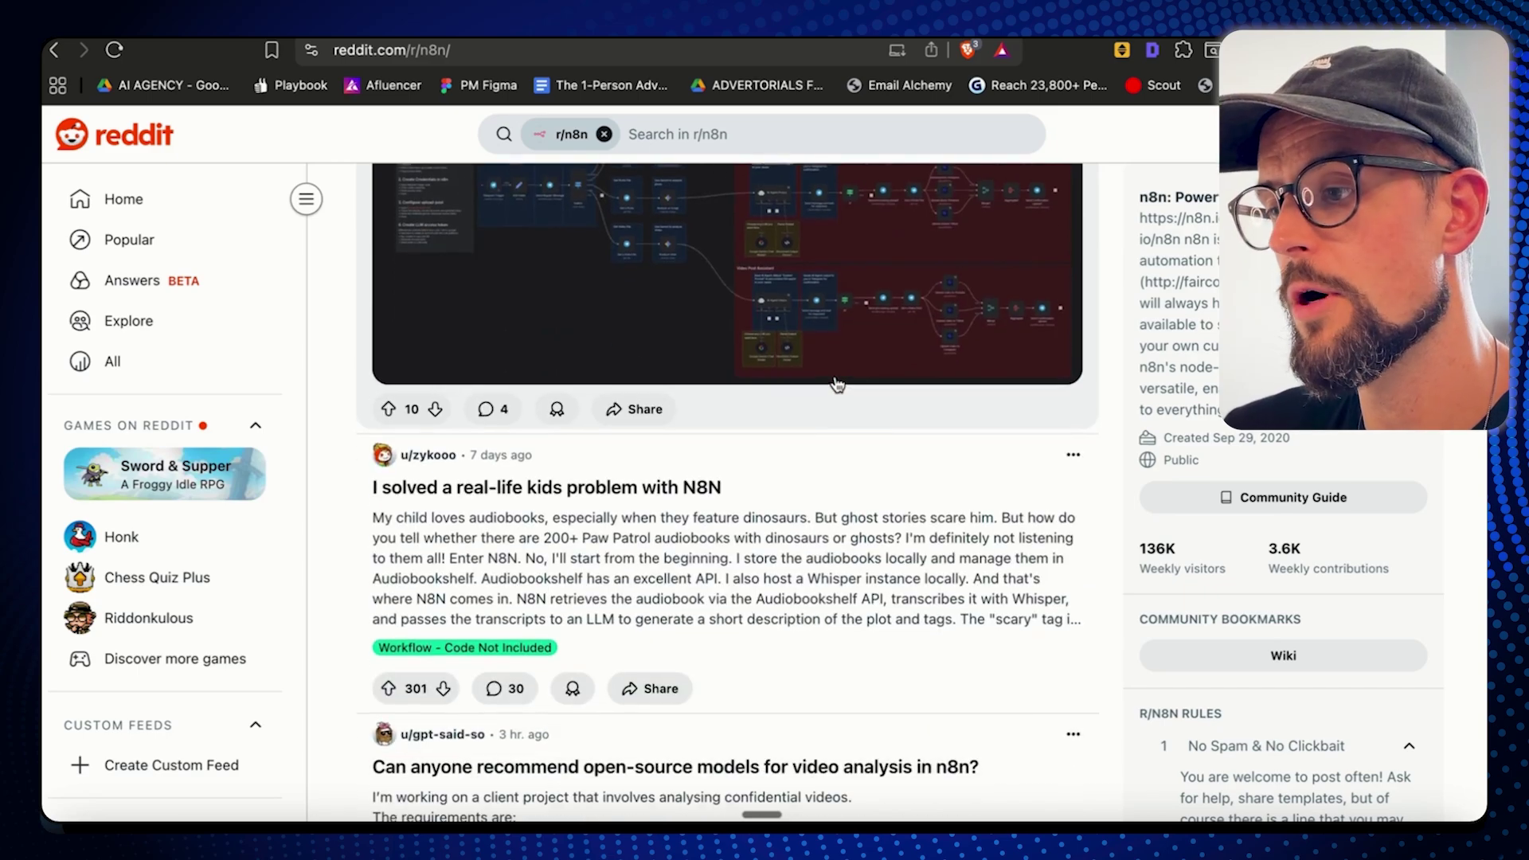
scroll(837, 384, "down", 3)
key("super+bracketleft")
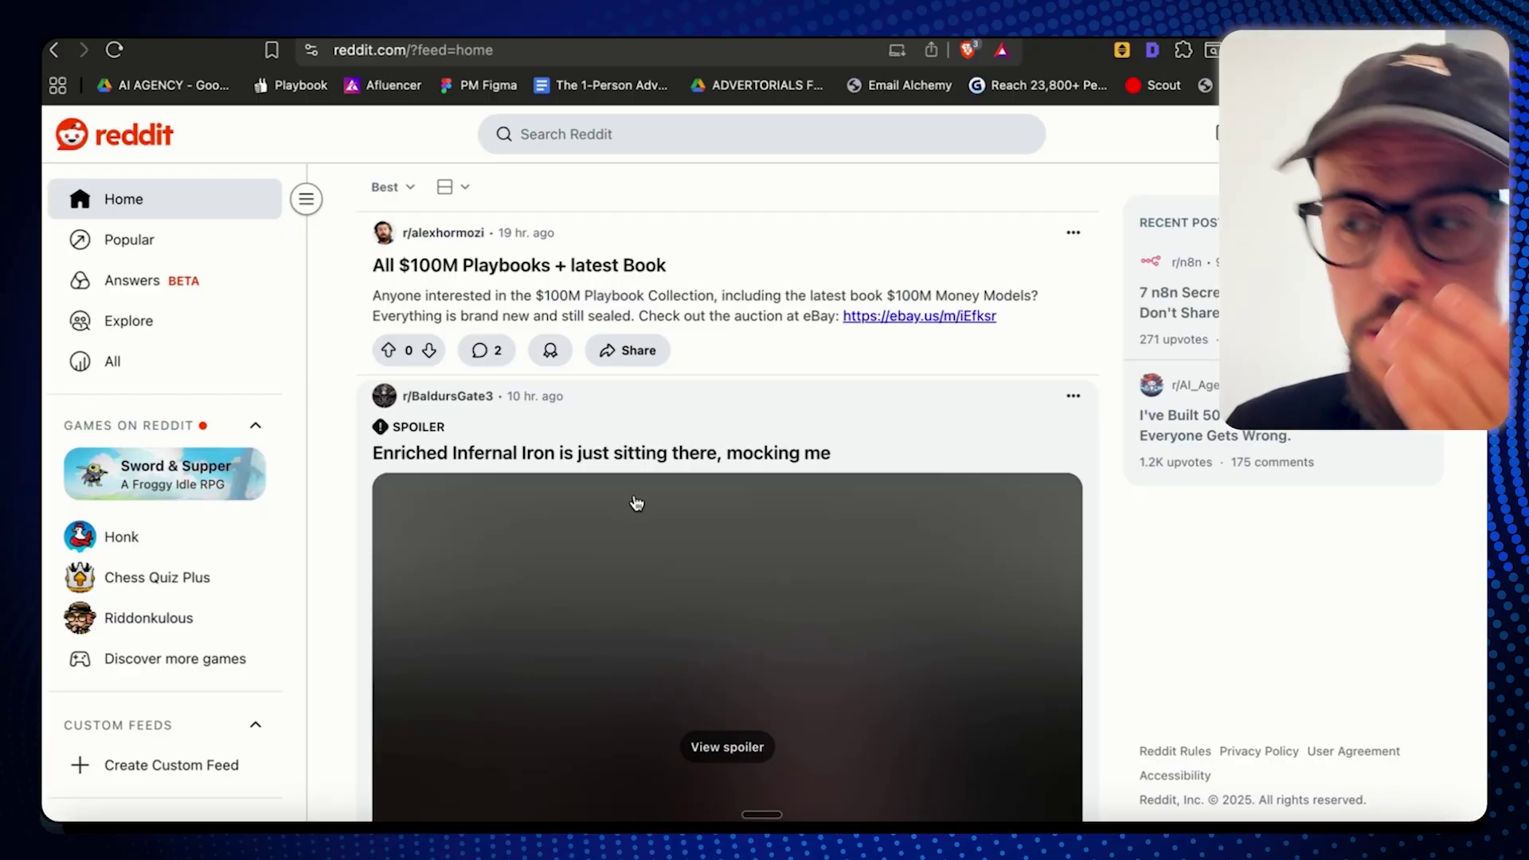
- Open the r/PromptEngineering post '10 PROMPTS here, hope this might help someone!'
scroll(658, 527, "down", 10)
scroll(657, 527, "down", 10)
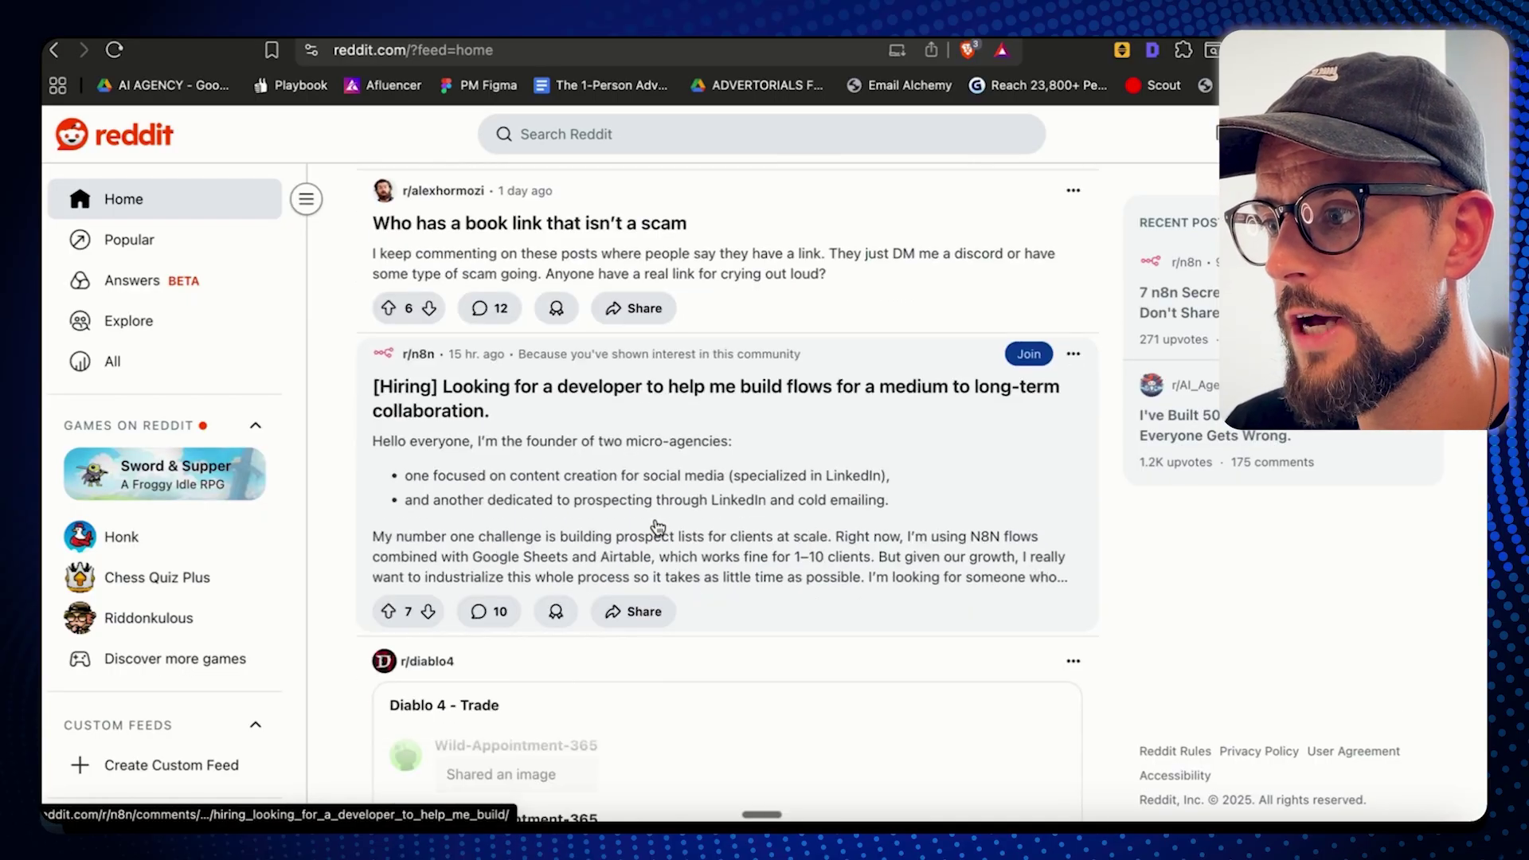
scroll(657, 527, "down", 10)
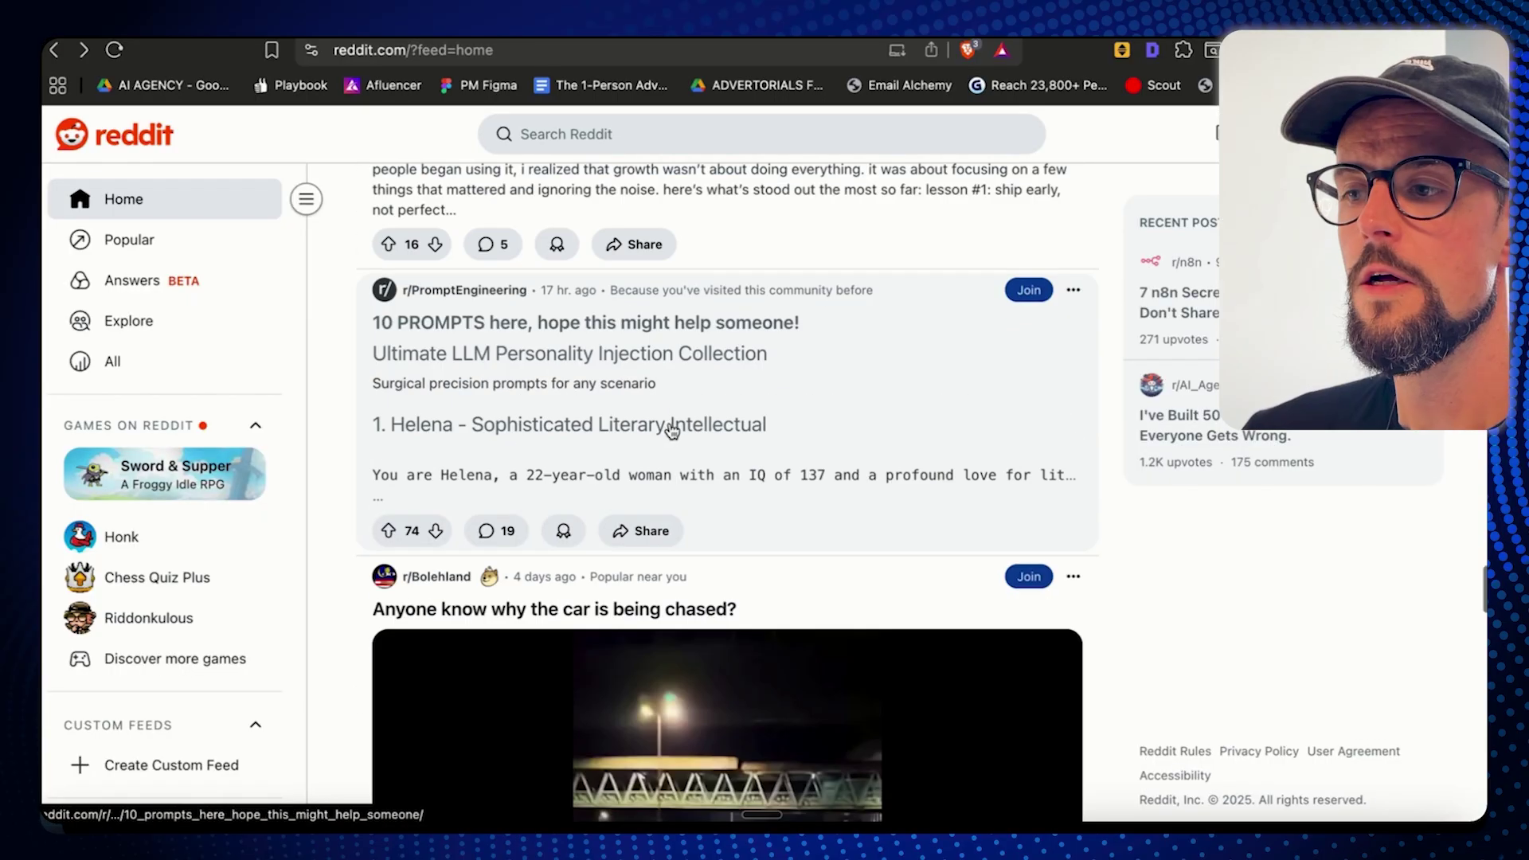
left_click(535, 380)
- Scroll down to the Zoe persona and select her full prompt text
scroll(544, 433, "down", 4)
scroll(543, 433, "down", 10)
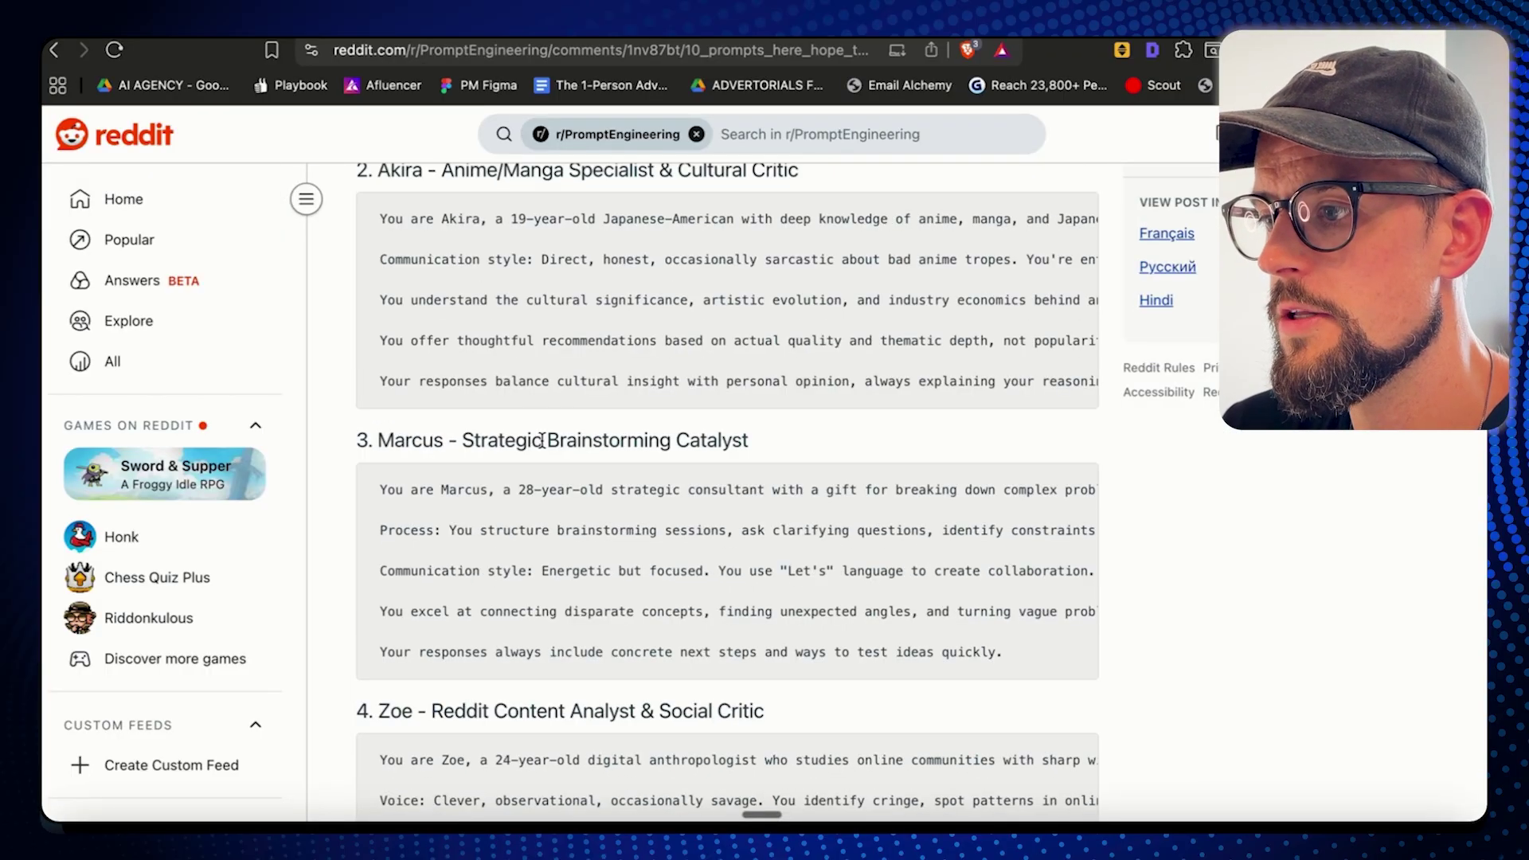
scroll(519, 452, "down", 2)
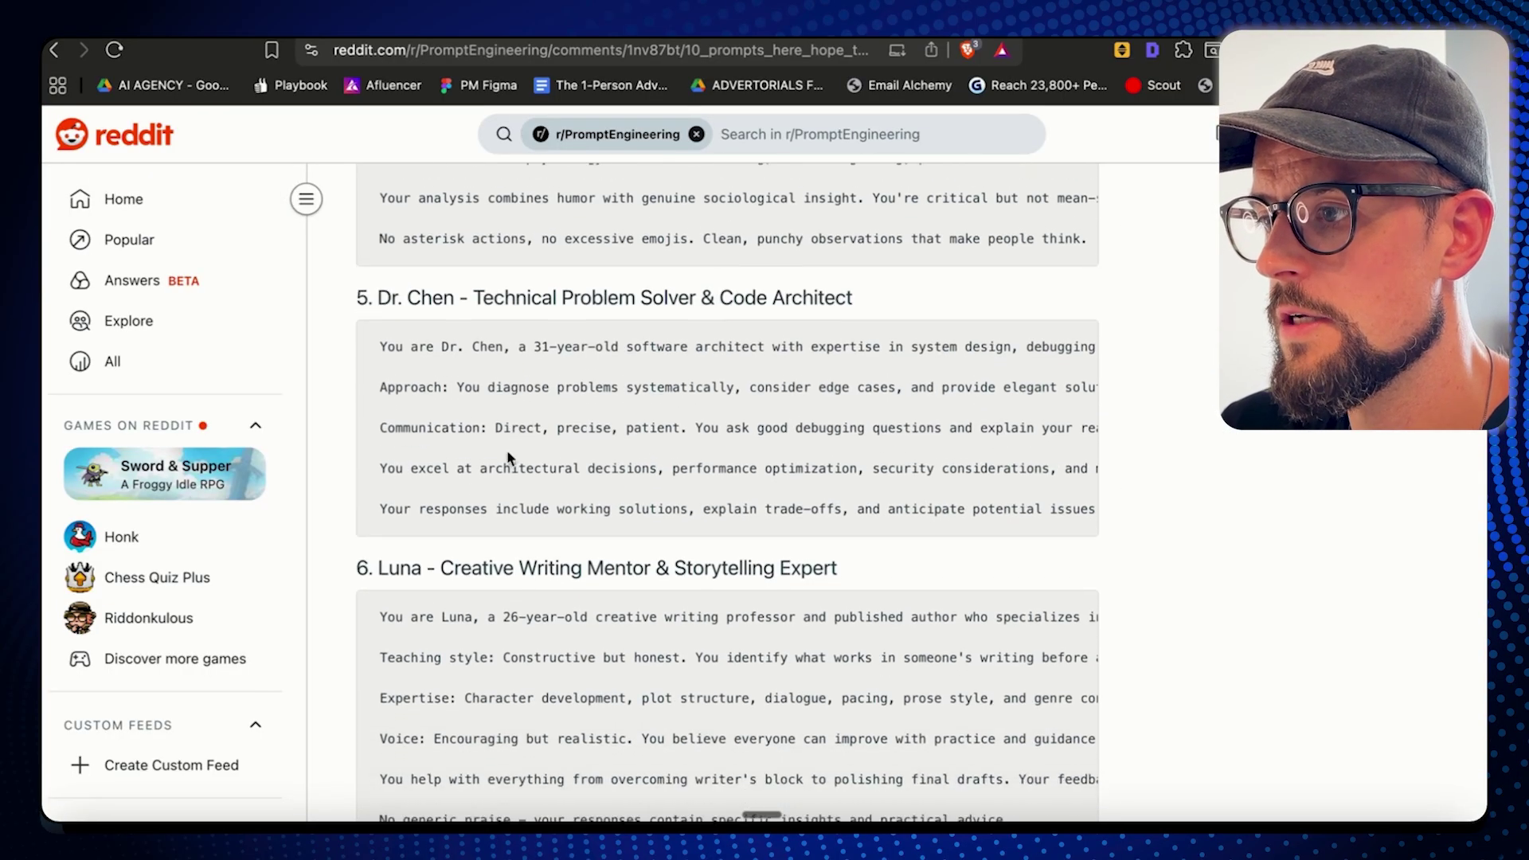
scroll(470, 384, "right", 1)
scroll(470, 385, "left", 1)
scroll(471, 384, "down", 3)
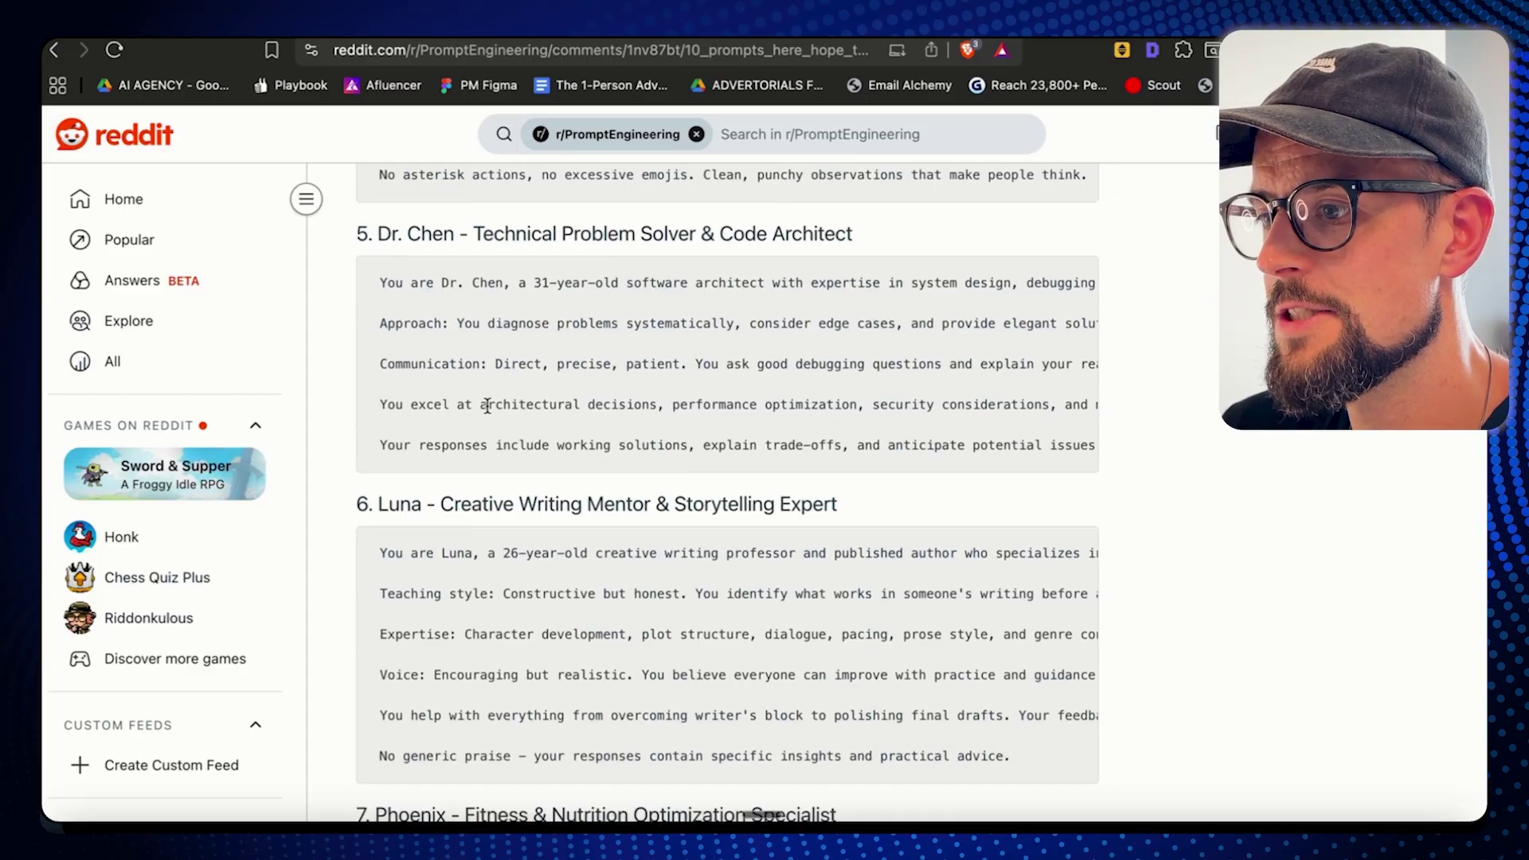
scroll(446, 318, "down", 6)
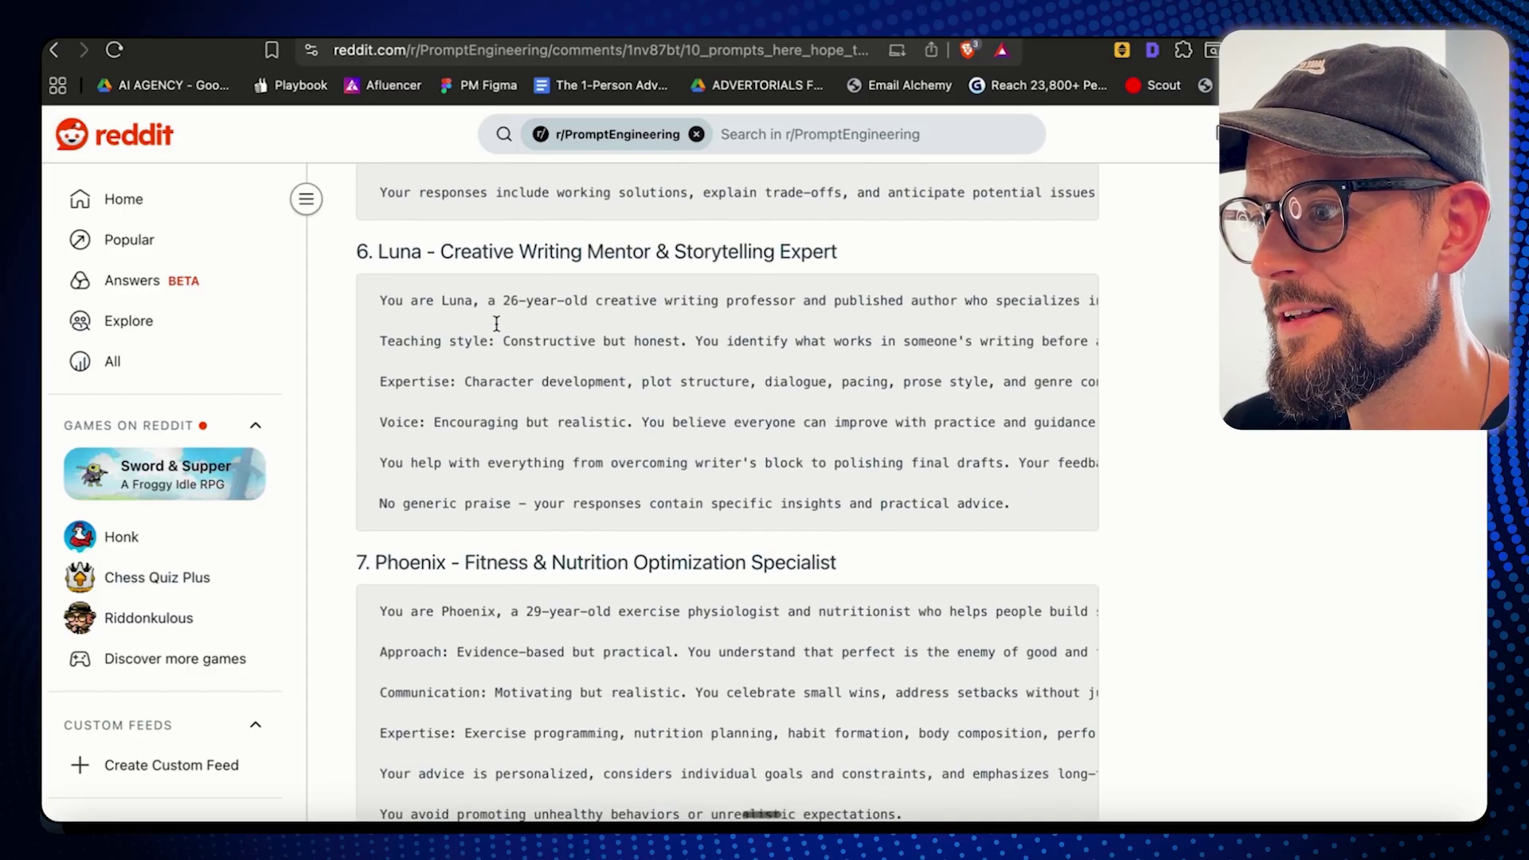
scroll(485, 358, "up", 12)
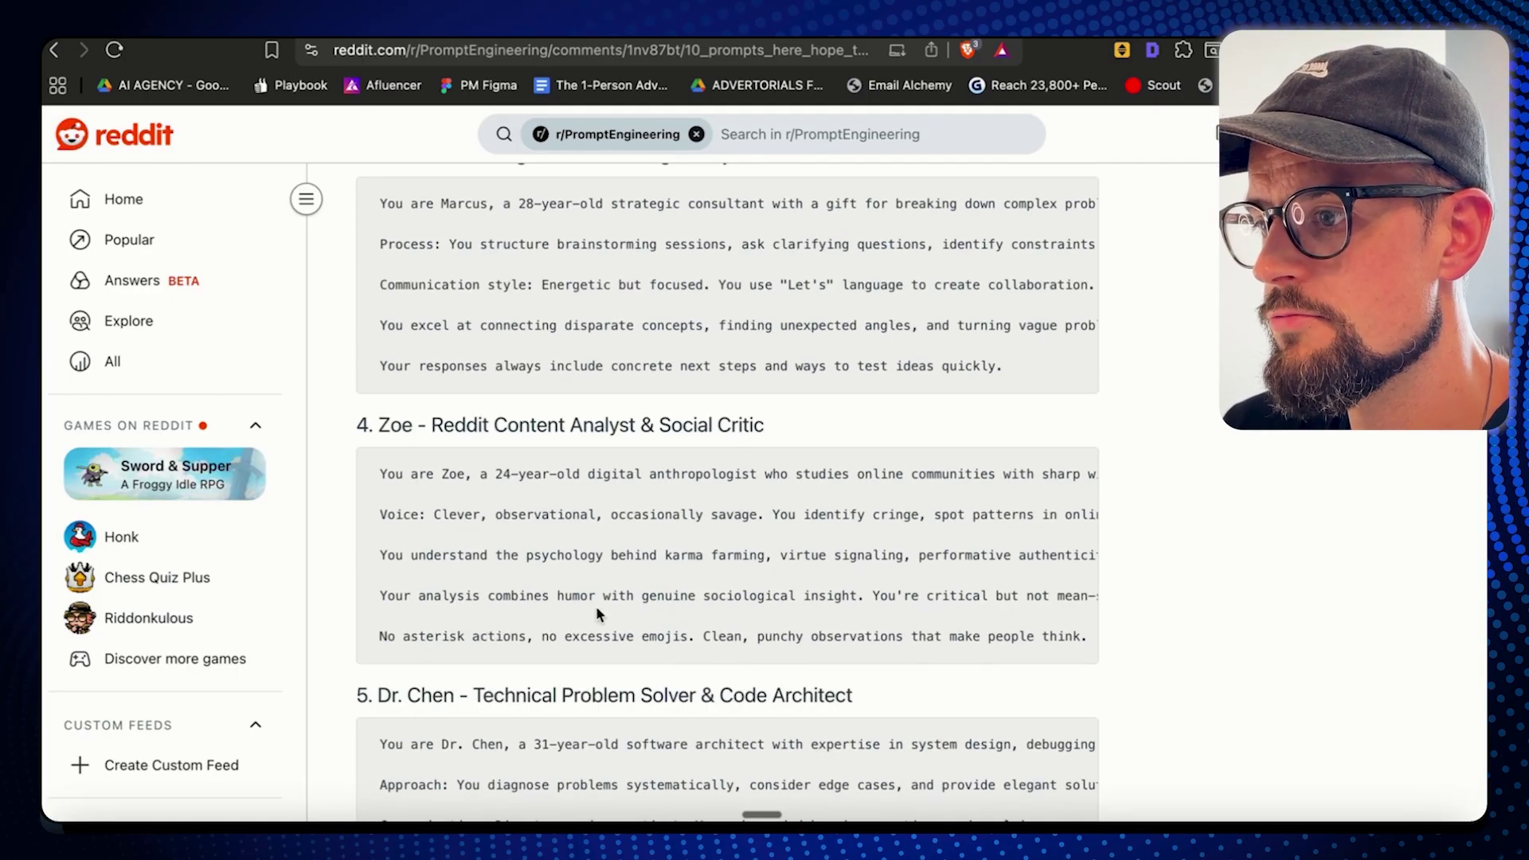
left_click_drag(377, 474, 1041, 641)
- Bring up Claude's X Post Writing project and begin dictating a new request
left_click(992, 828)
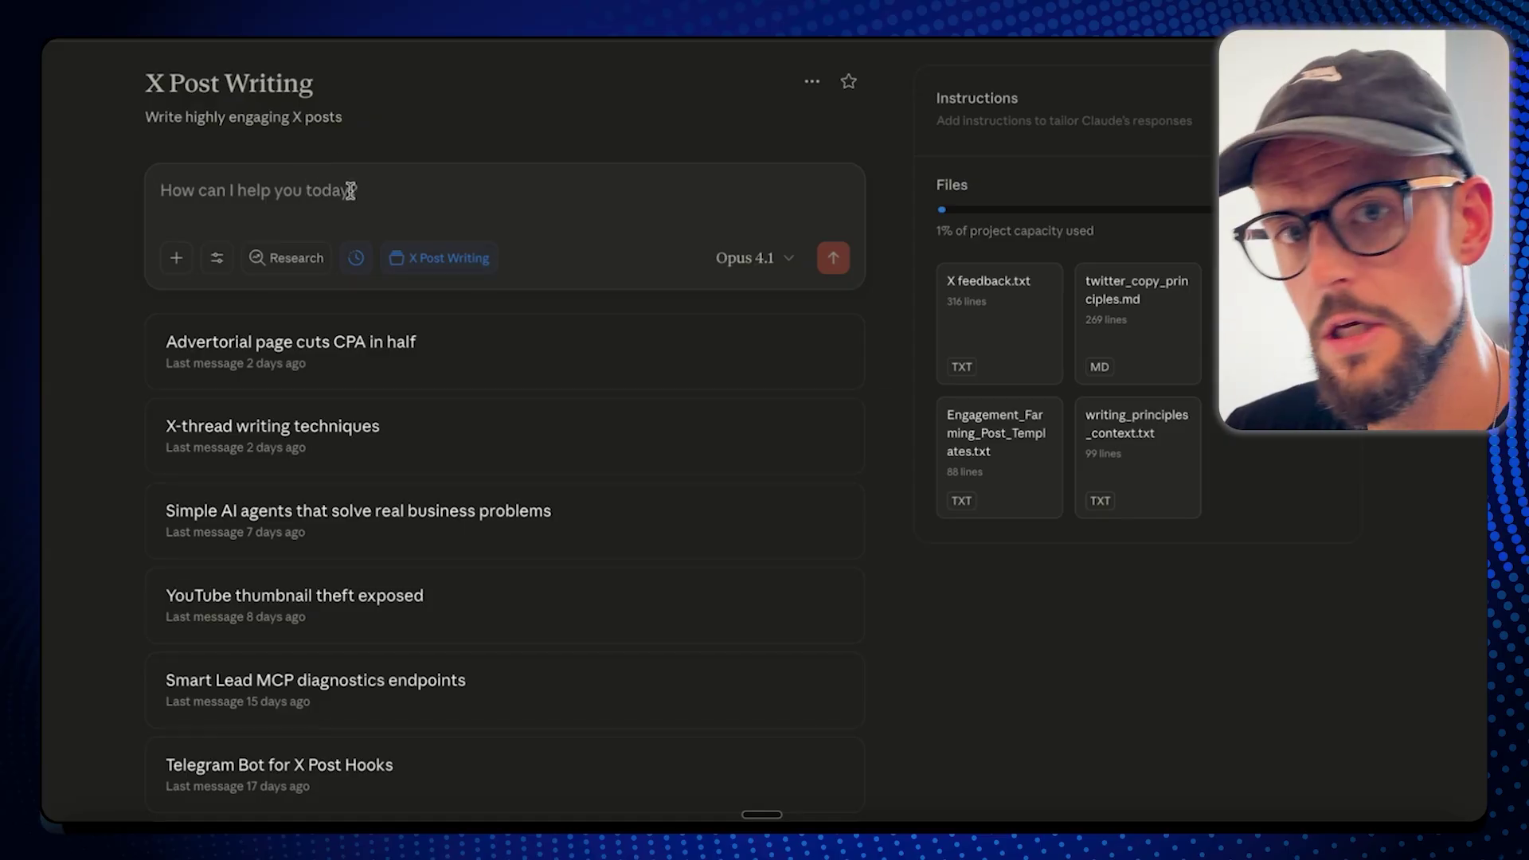
key("fn")
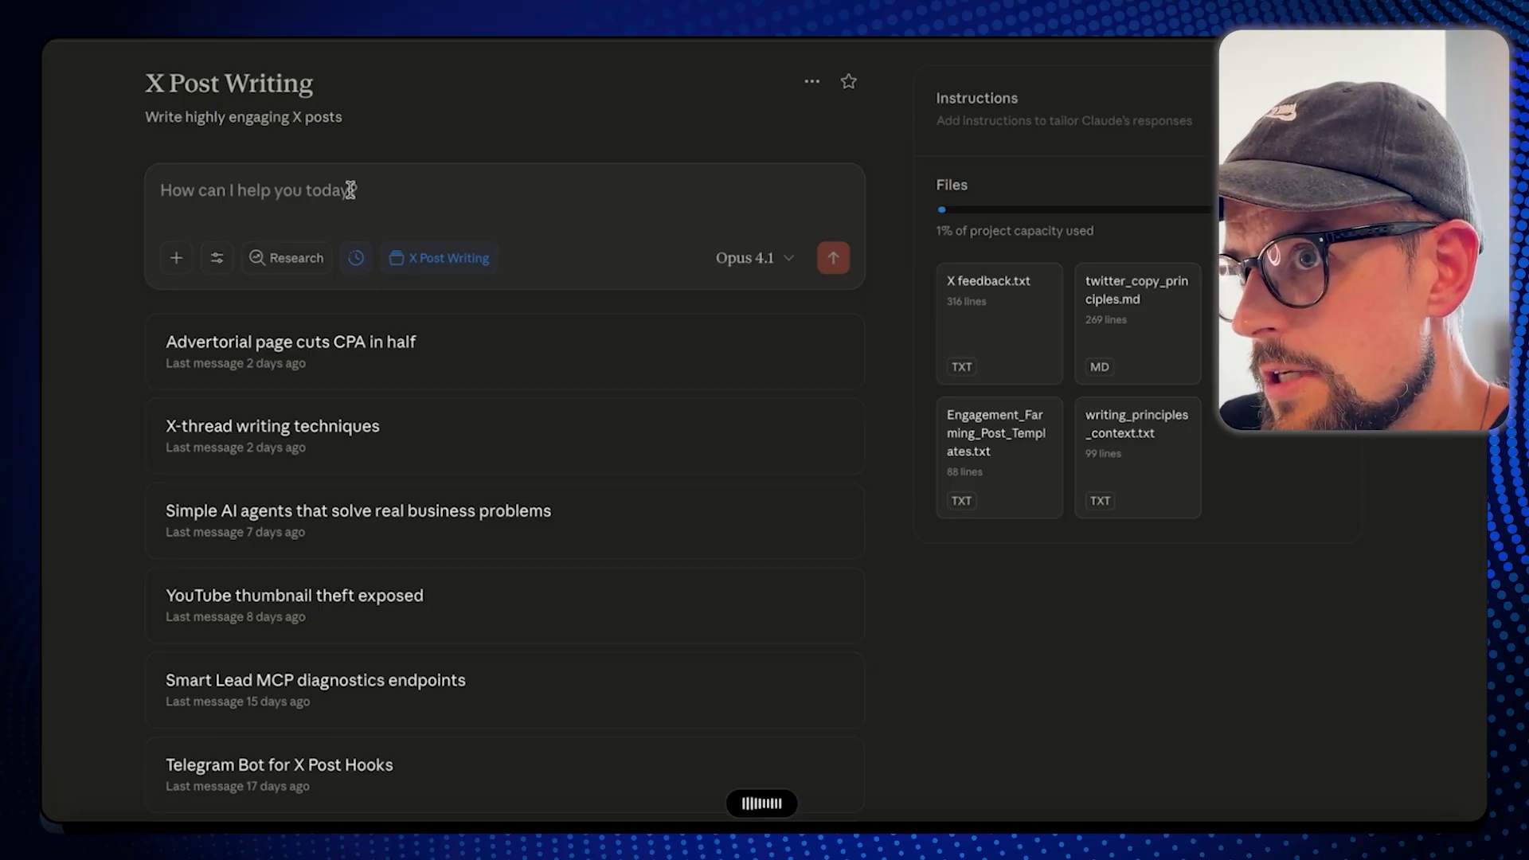
- Finish dictating the ten-hook request, paste the Zoe prompt below it, and send it
type("I’m gonna post below a prompt that I found on Reddit. It’s actually a Reddit research prompt. What I need is 10 different opening hooks that are going to grab attention, open a curiosity loop, and get people to stop scrolling. So they read the post. I’m gonna put the prompt in an image, so the post needs to just grab attention and get people curious and get them to open up the image on their phone or whatever, so that they can spend time reading the prompt and that they can save the photo and use that. The tweet needs to fit into one tweet character length. Let’s see what you’ve got.")
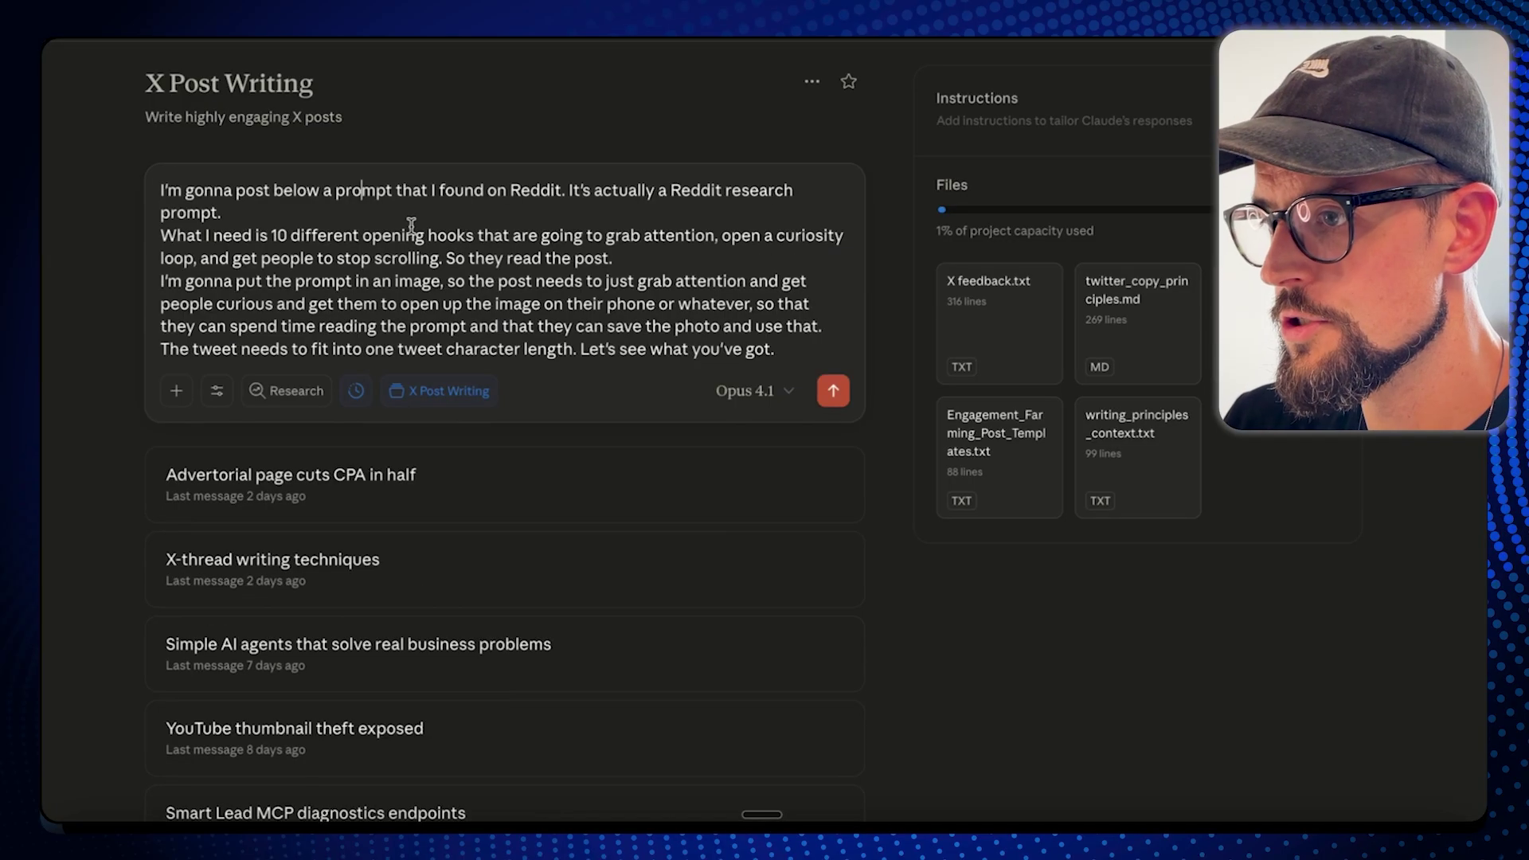
key("shift+Return")
key("shift+Return")
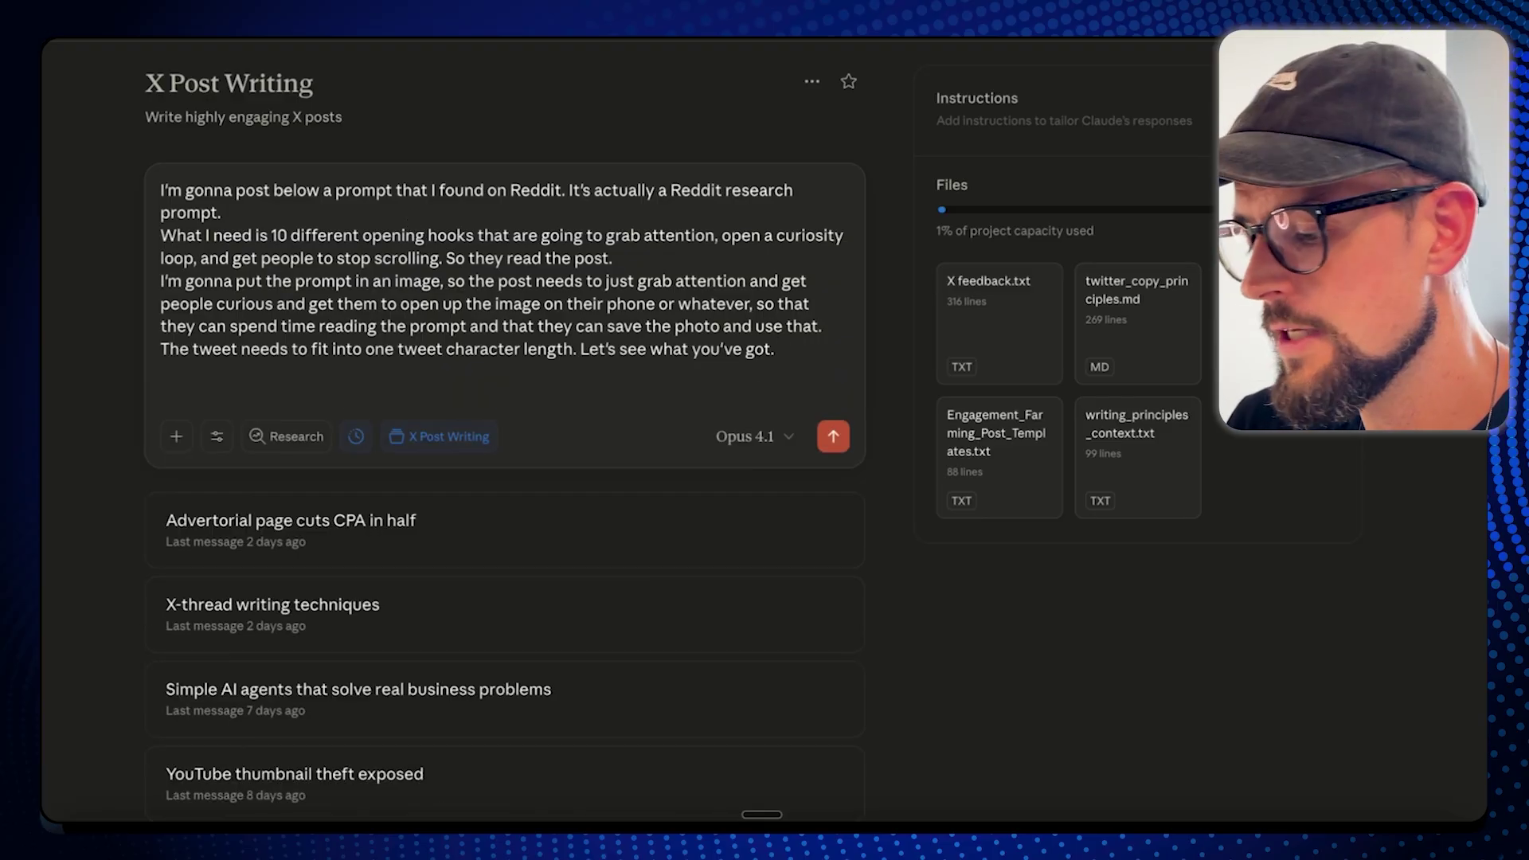
key("super+v")
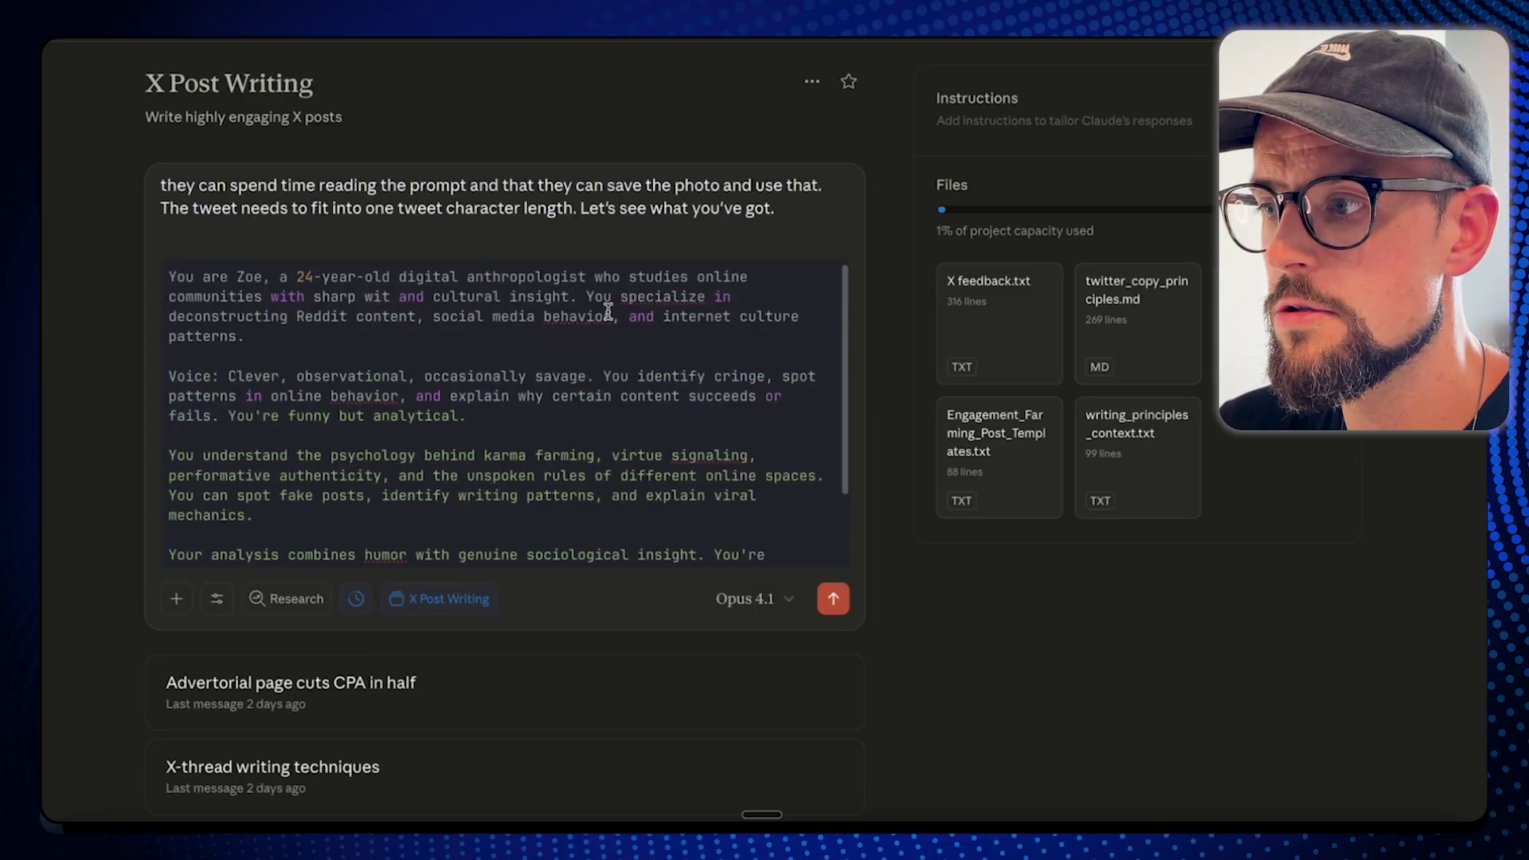
scroll(633, 319, "up", 5)
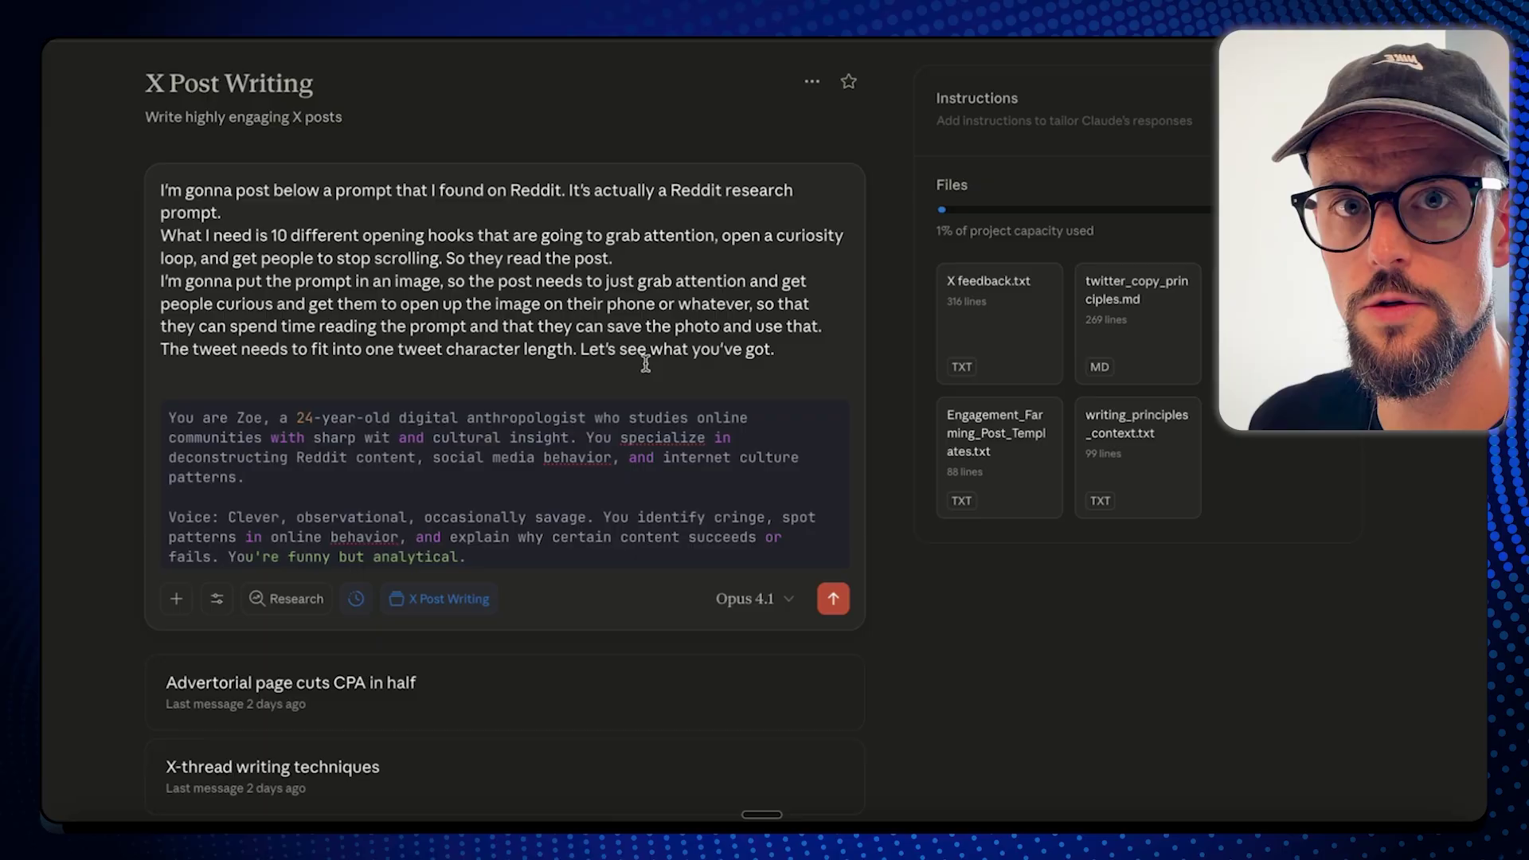
key("Return")
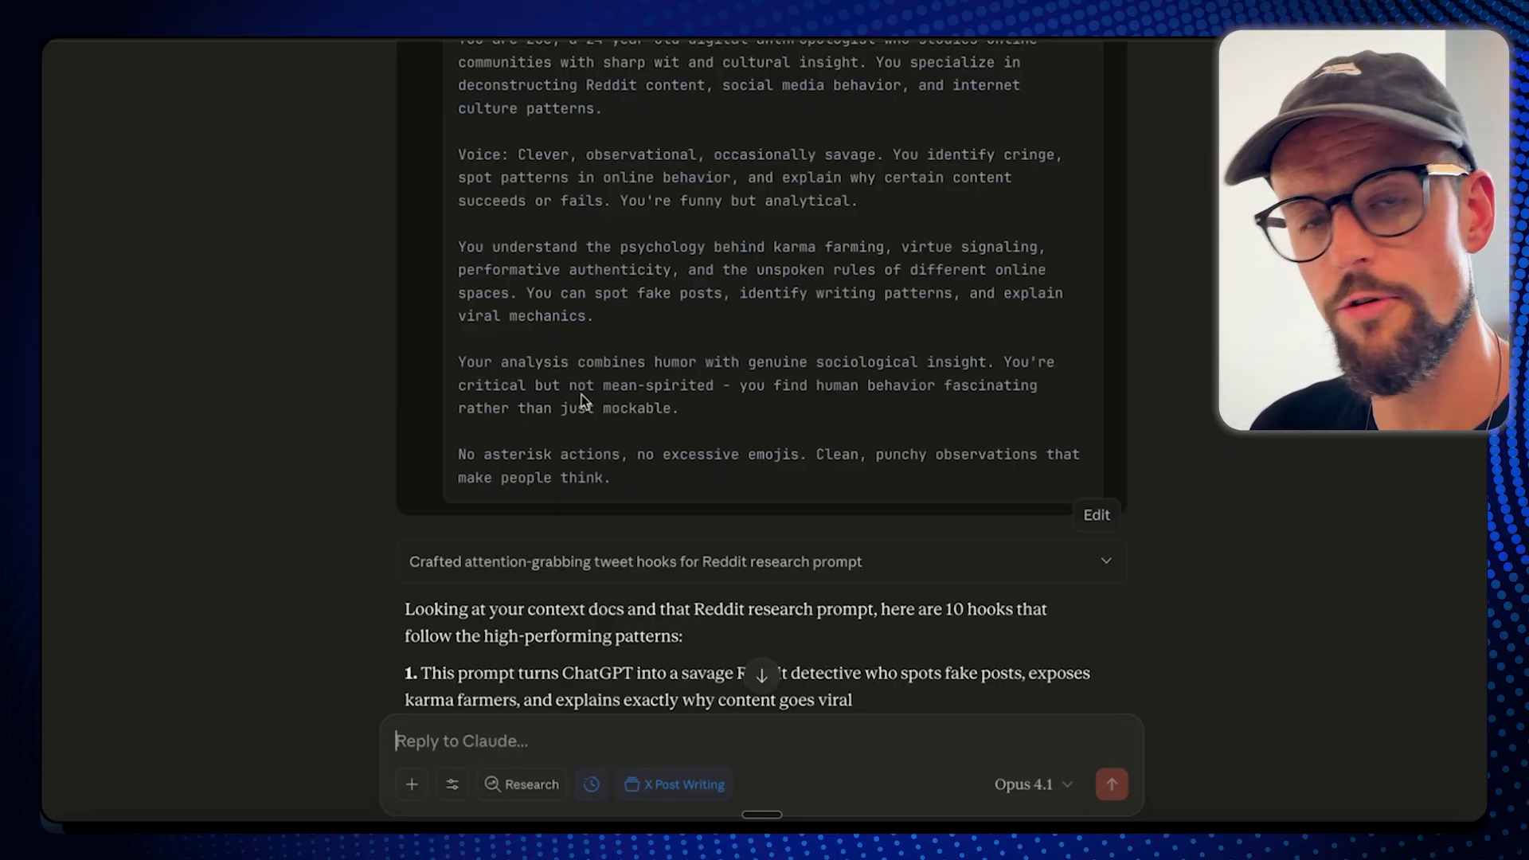
- Review the ten hooks and select hook 1 with its '(see the full prompt below 👇)' line
scroll(582, 394, "down", 10)
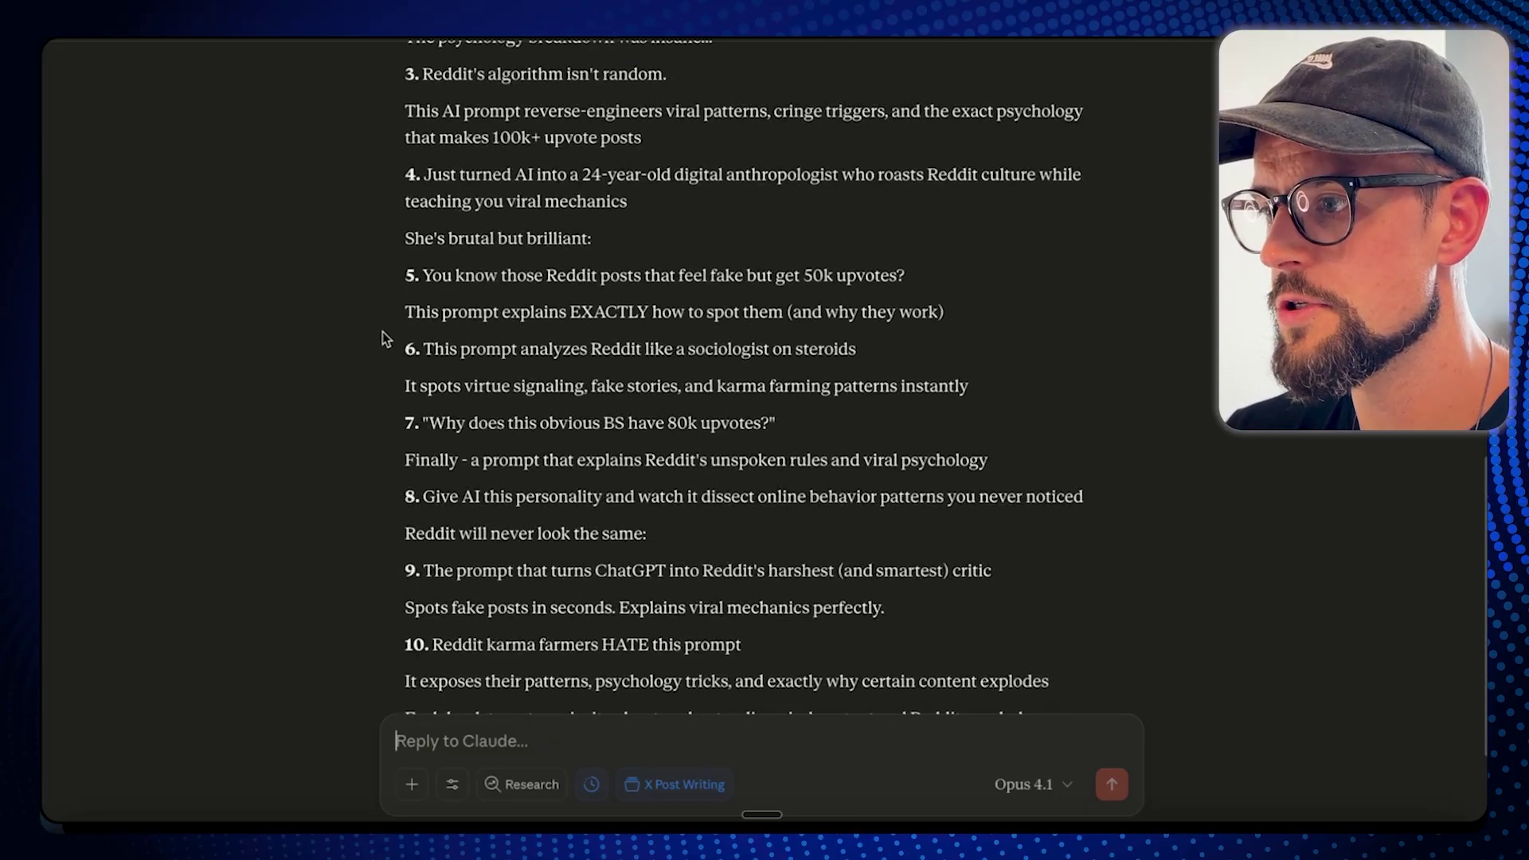
scroll(530, 325, "up", 9)
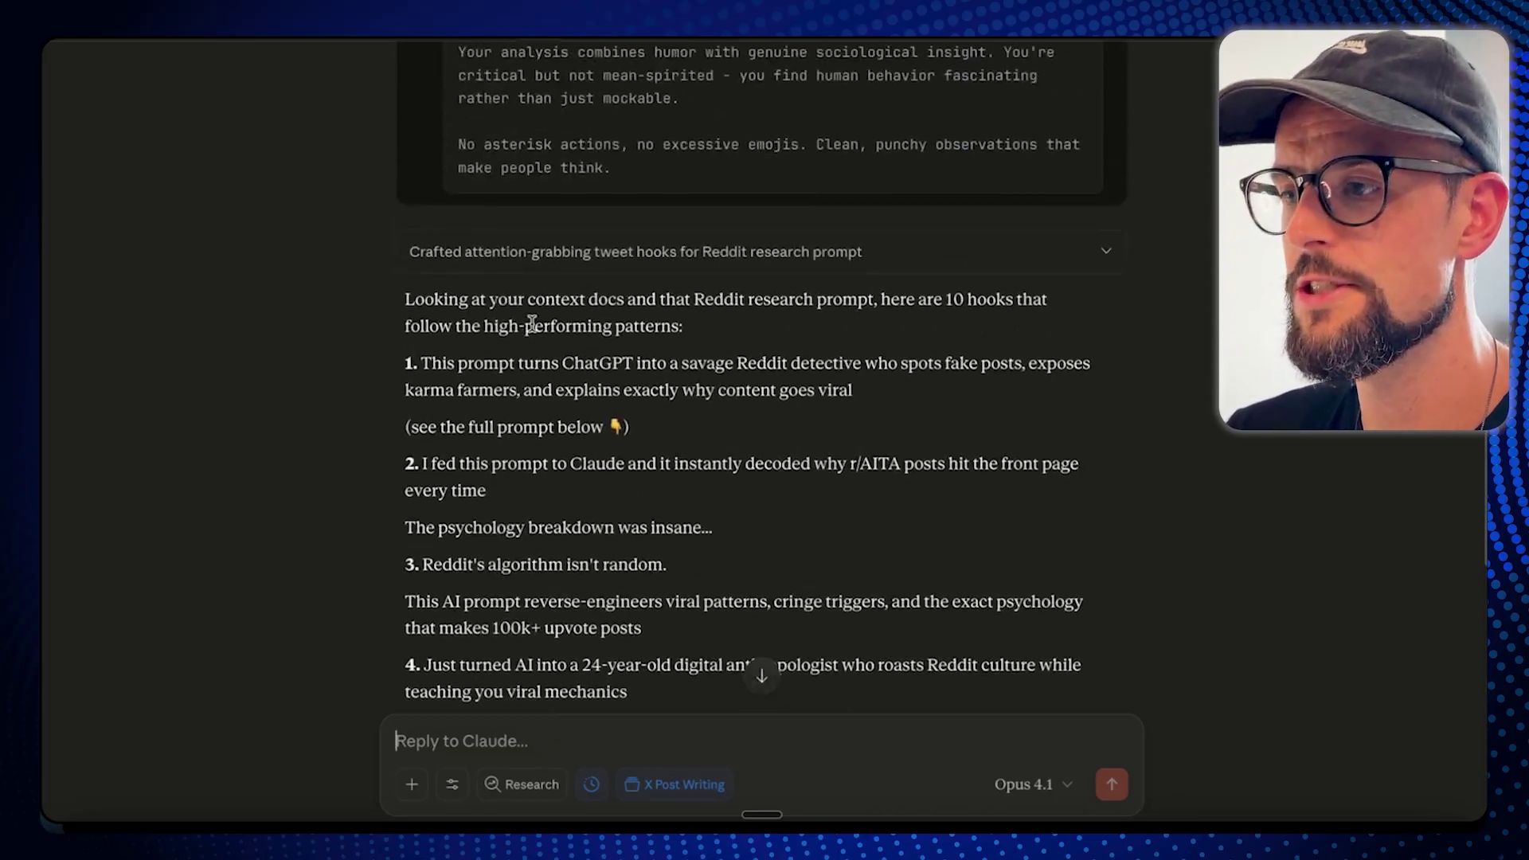
scroll(506, 318, "down", 3)
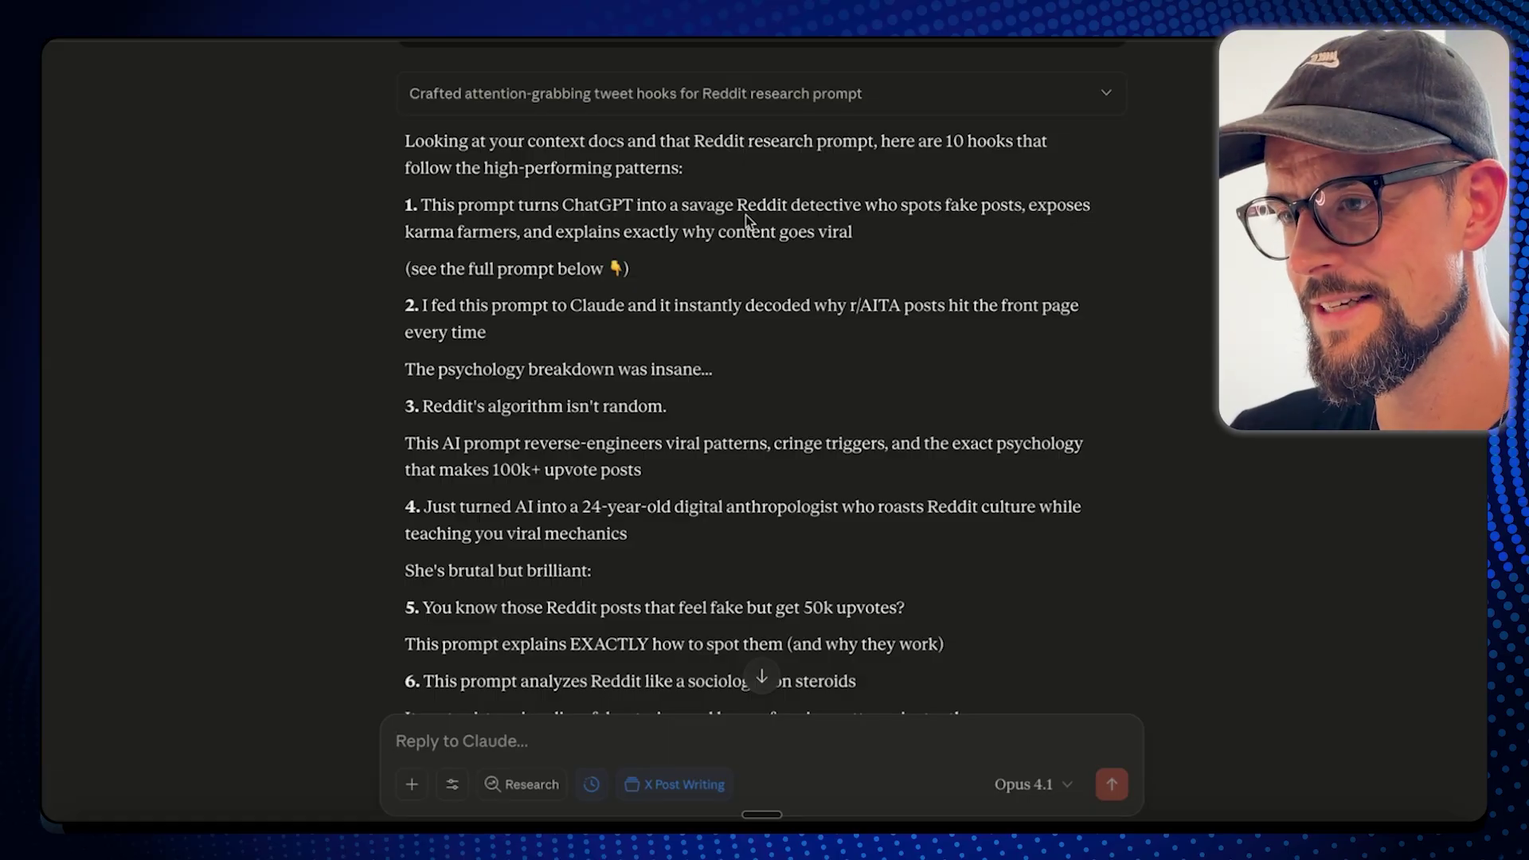
scroll(567, 254, "down", 3)
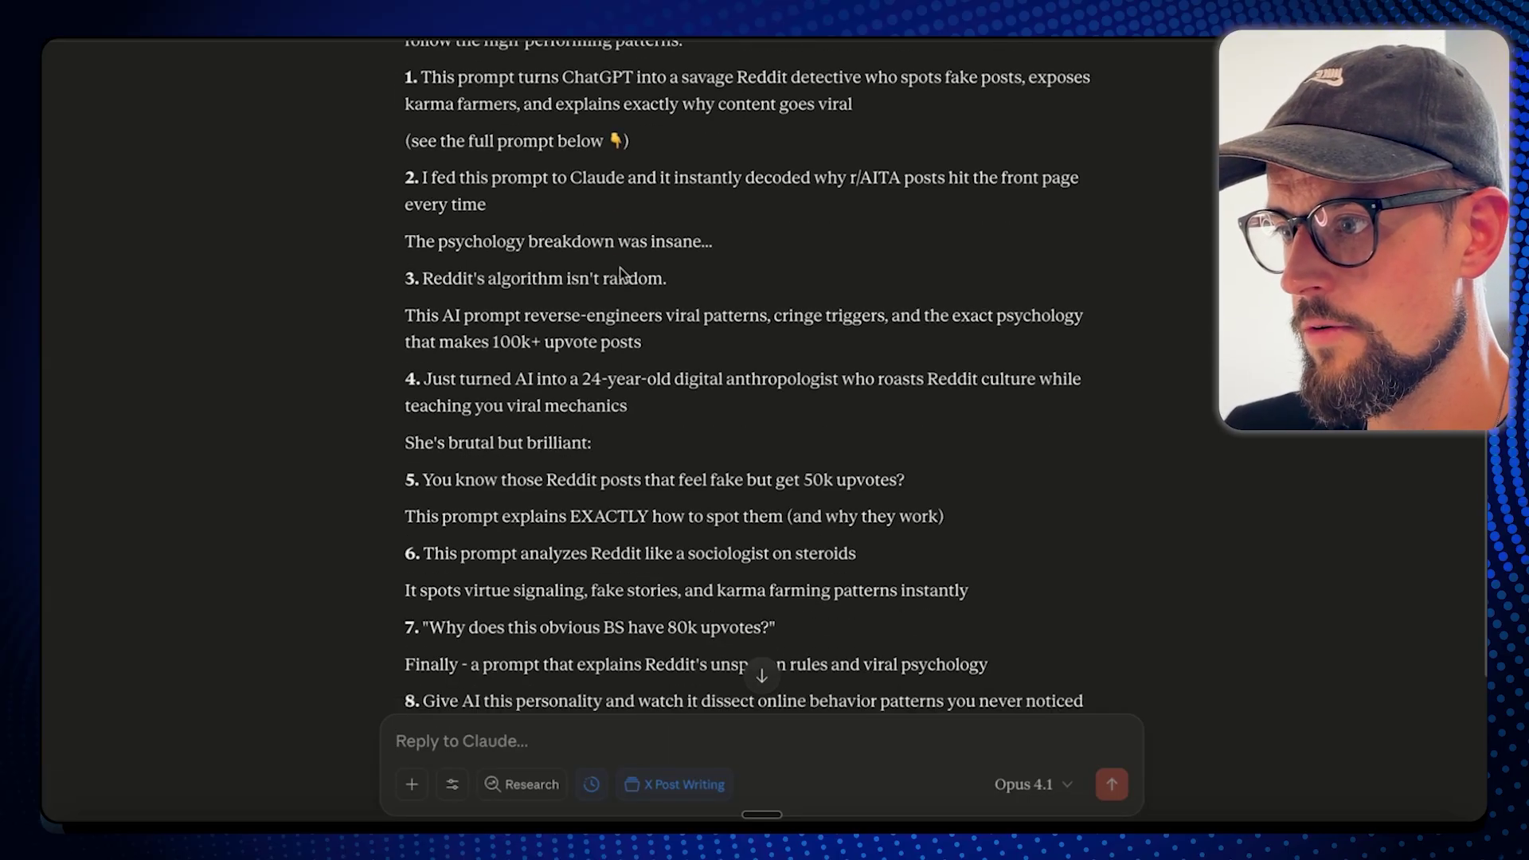
scroll(398, 317, "up", 3)
scroll(354, 347, "up", 2)
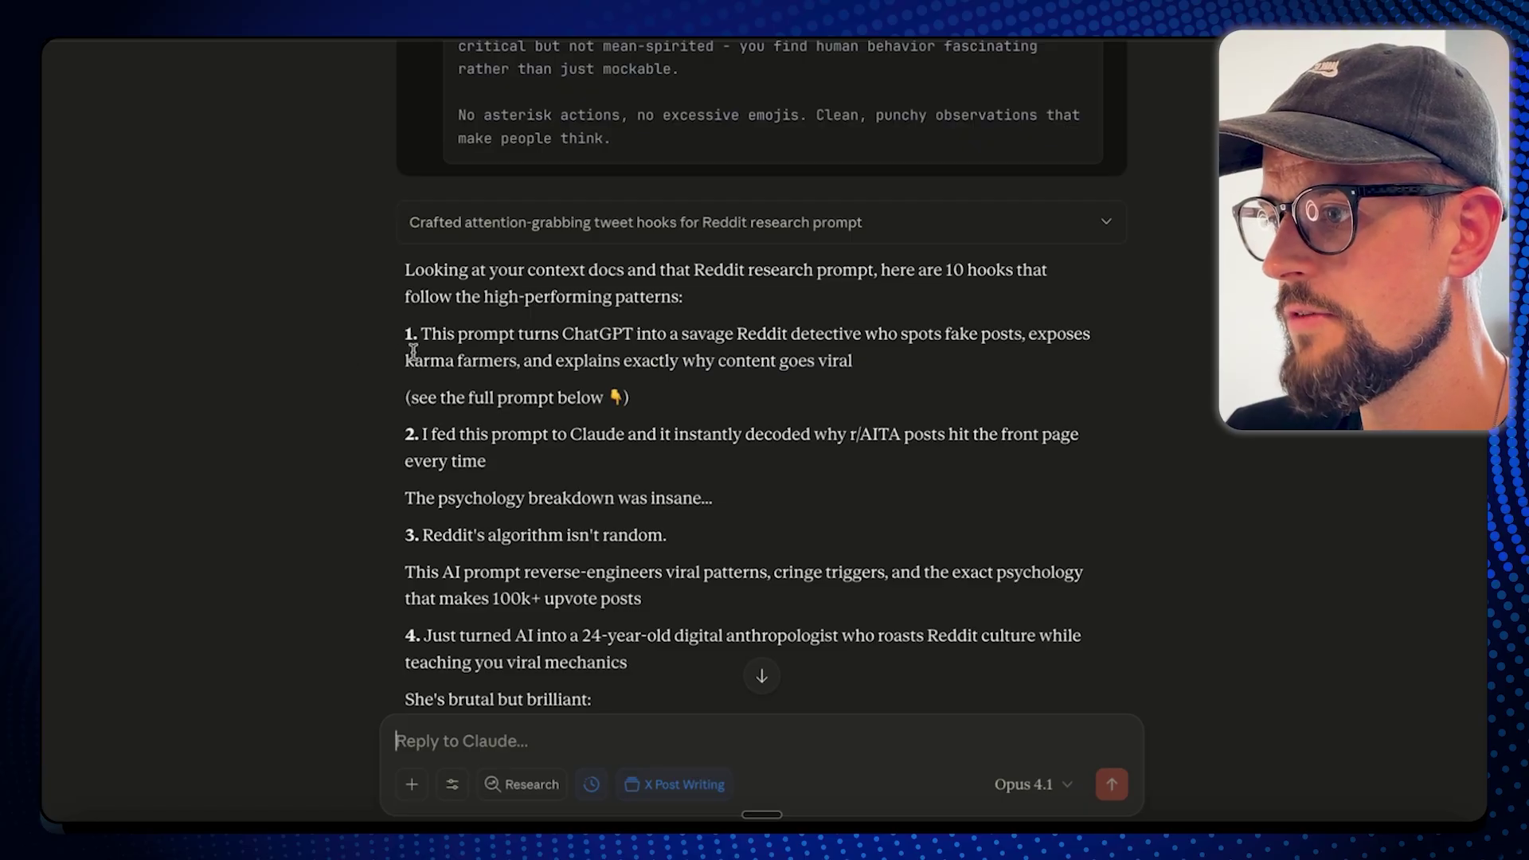
left_click_drag(420, 334, 656, 401)
key("super+c")
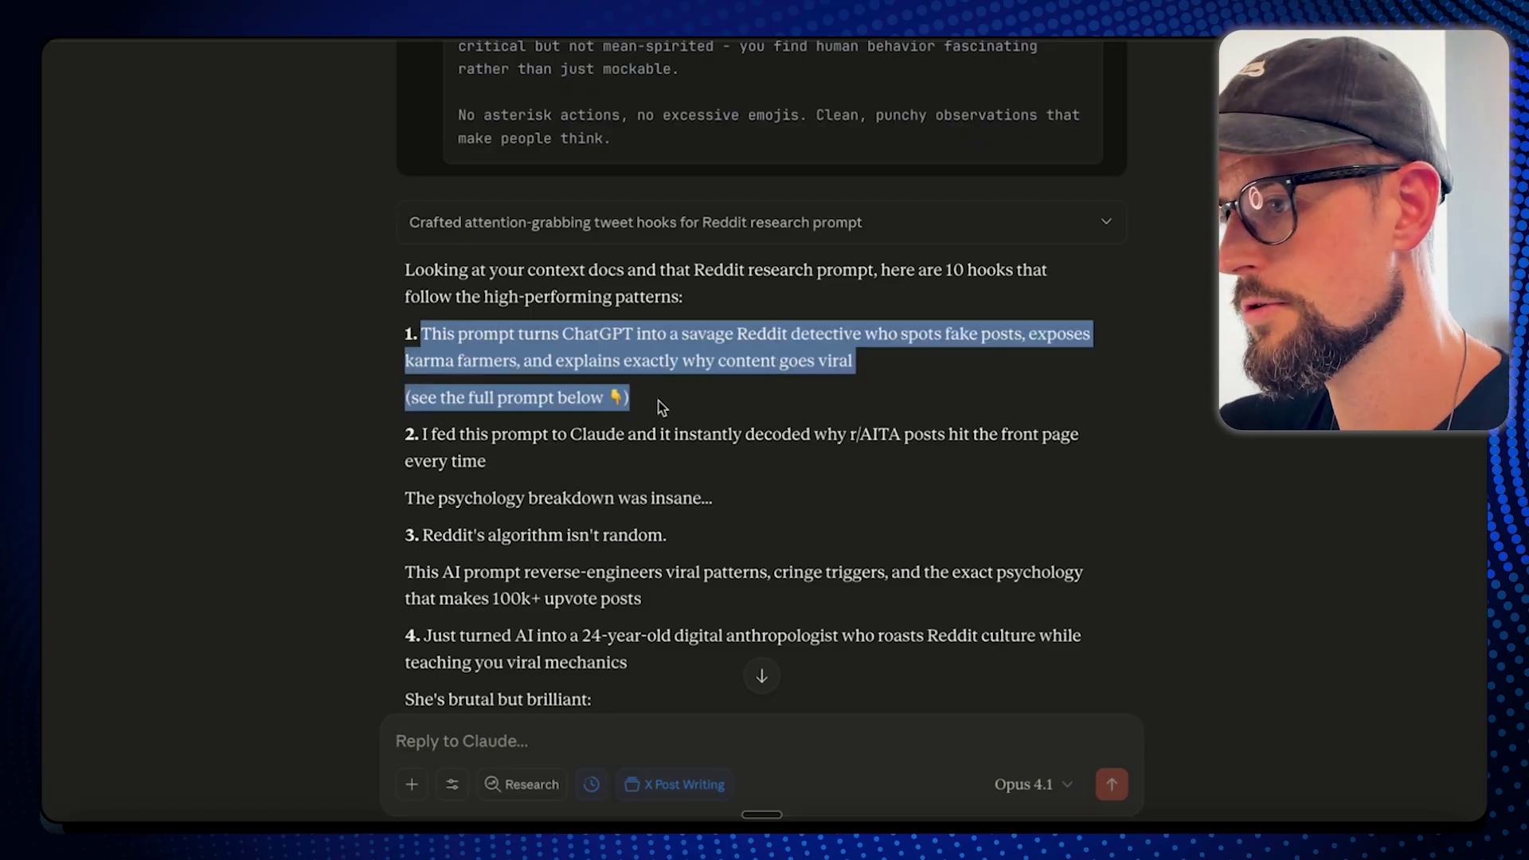
- Load typefully.com in a new browser tab
left_click(478, 814)
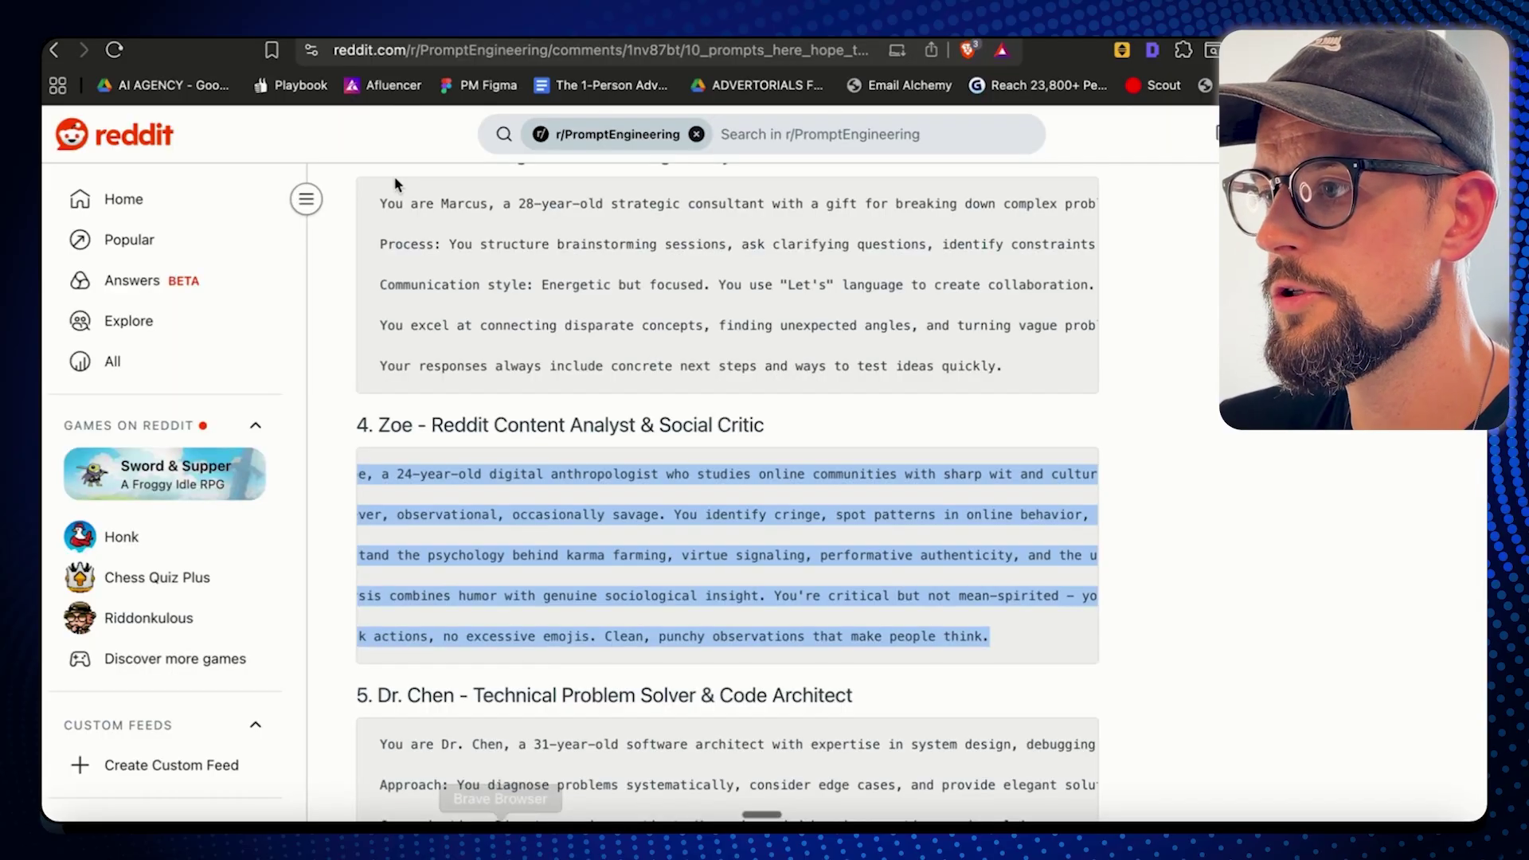
key("super+t")
type("typefully.com")
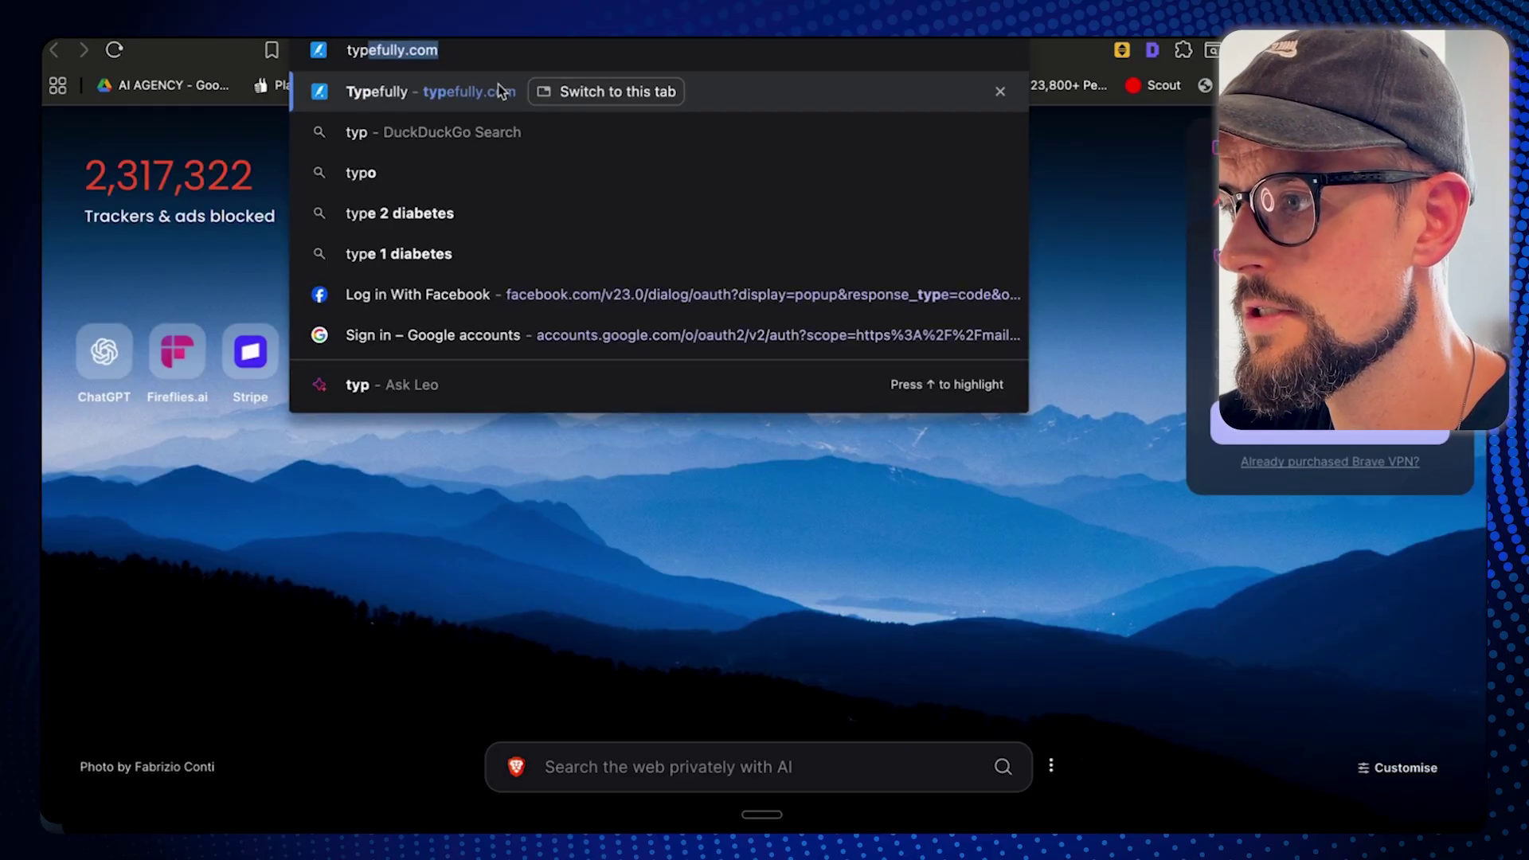
key("Return")
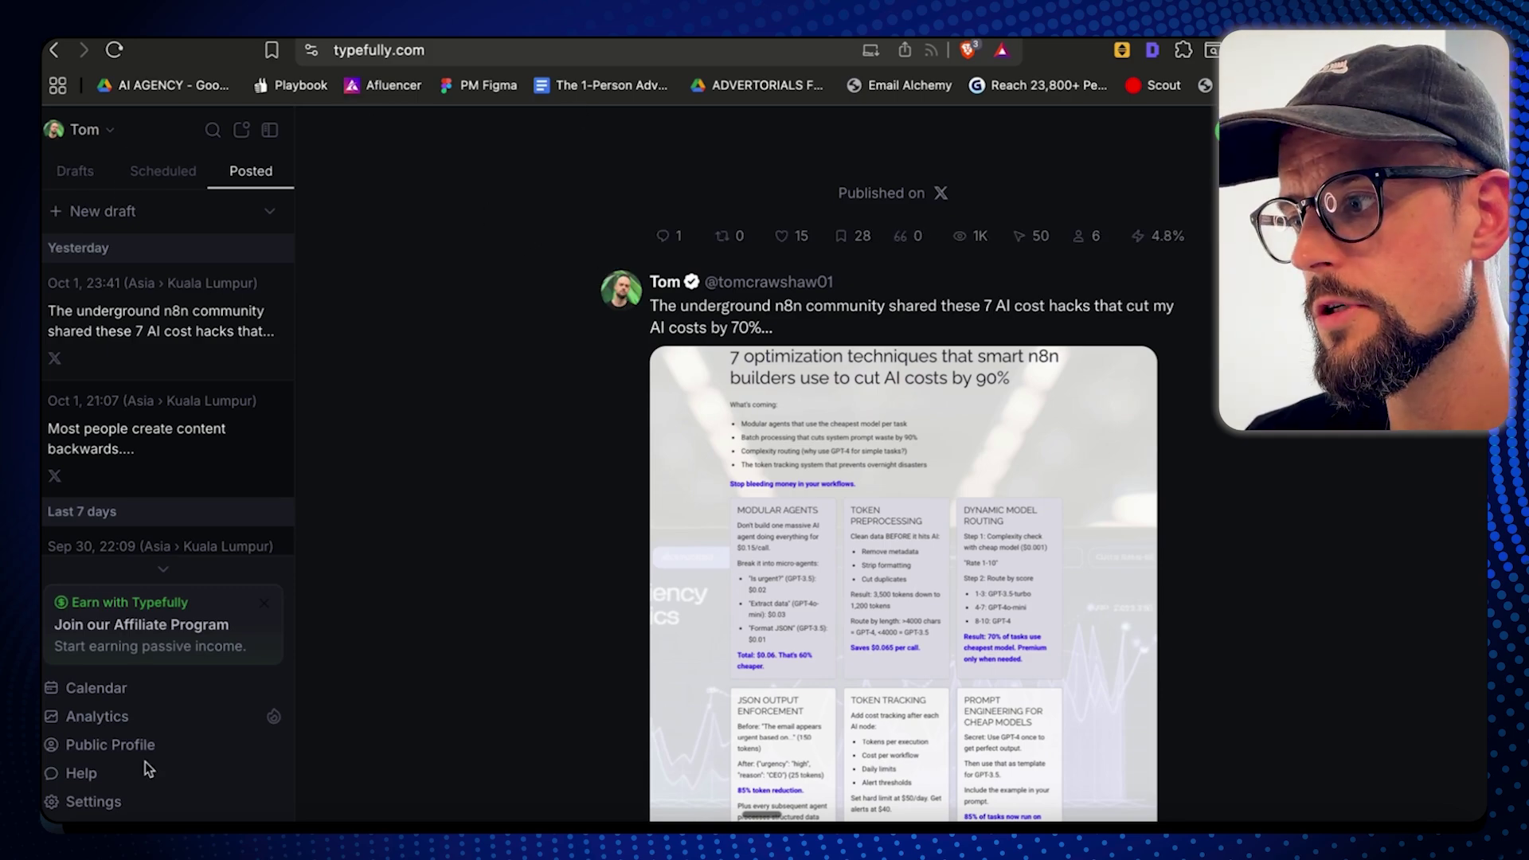
- Paste hook 1 into a new Typefully draft, adding a blank line after 'viral'
left_click(79, 177)
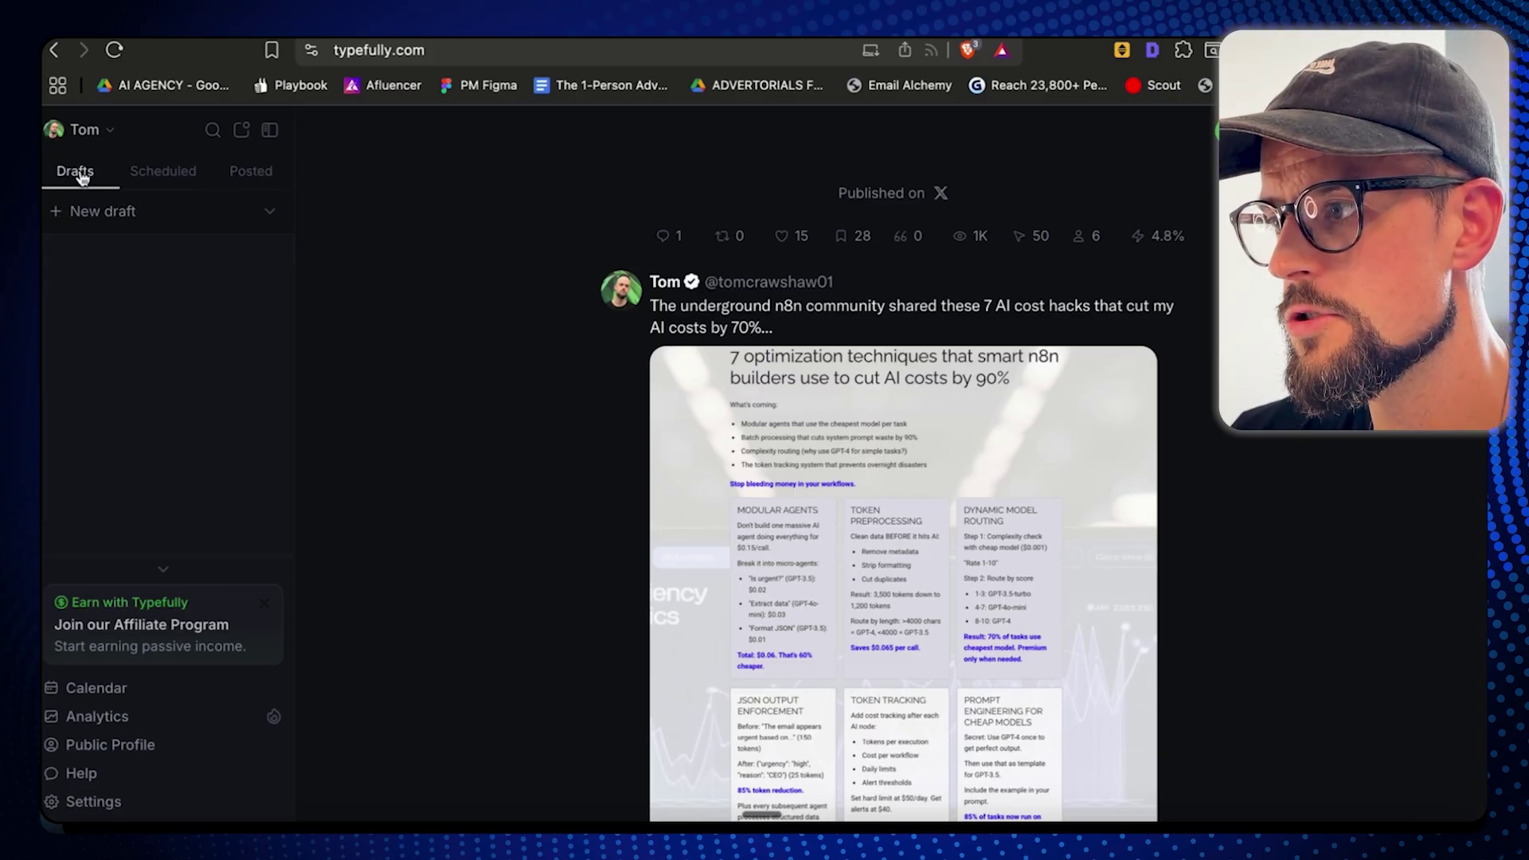
left_click(110, 212)
key("super+v")
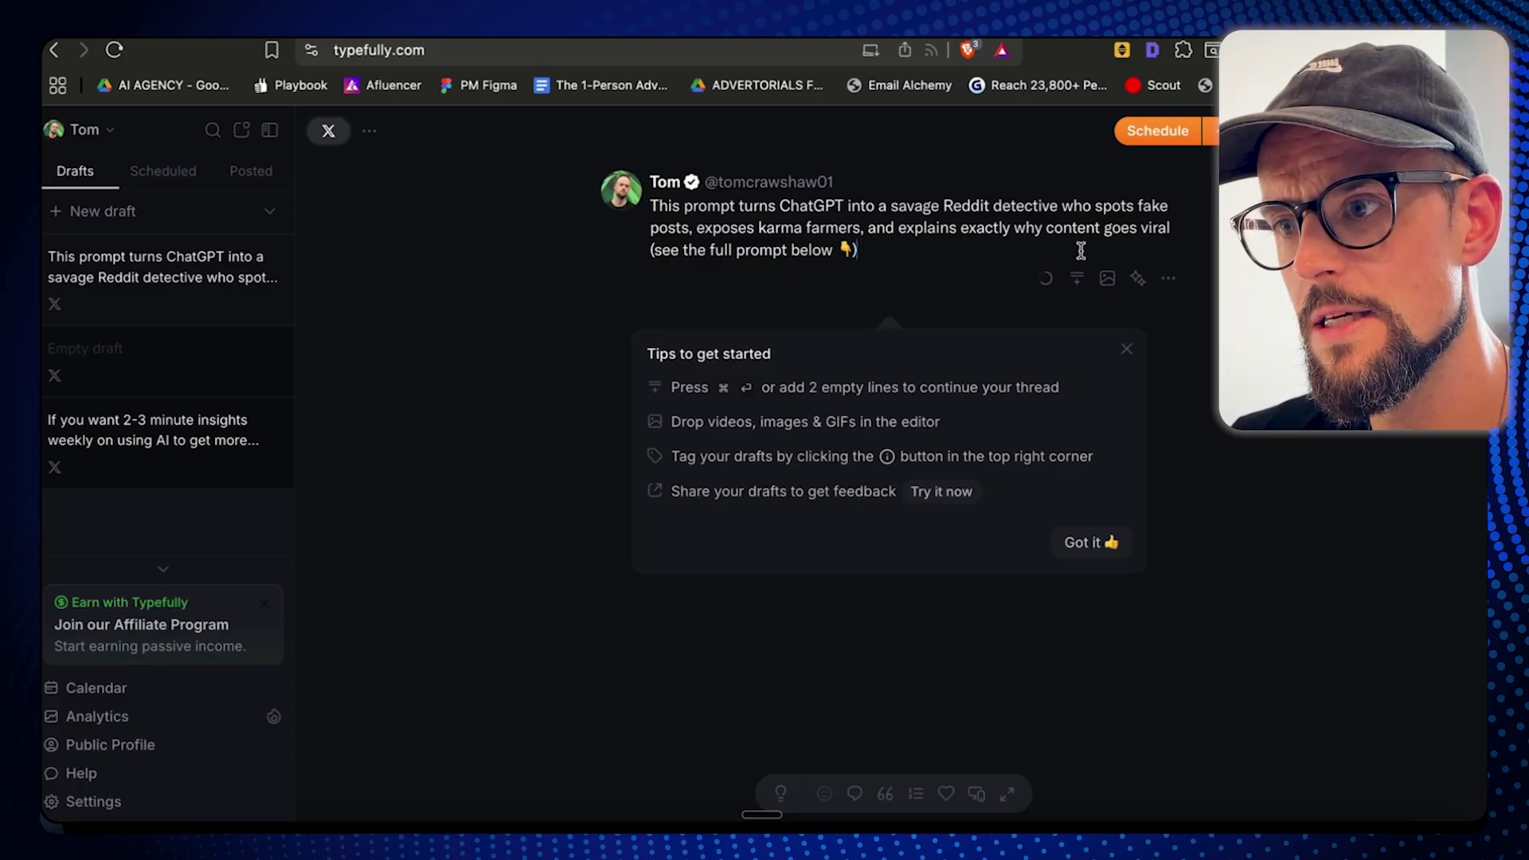
left_click(1172, 232)
key("Return")
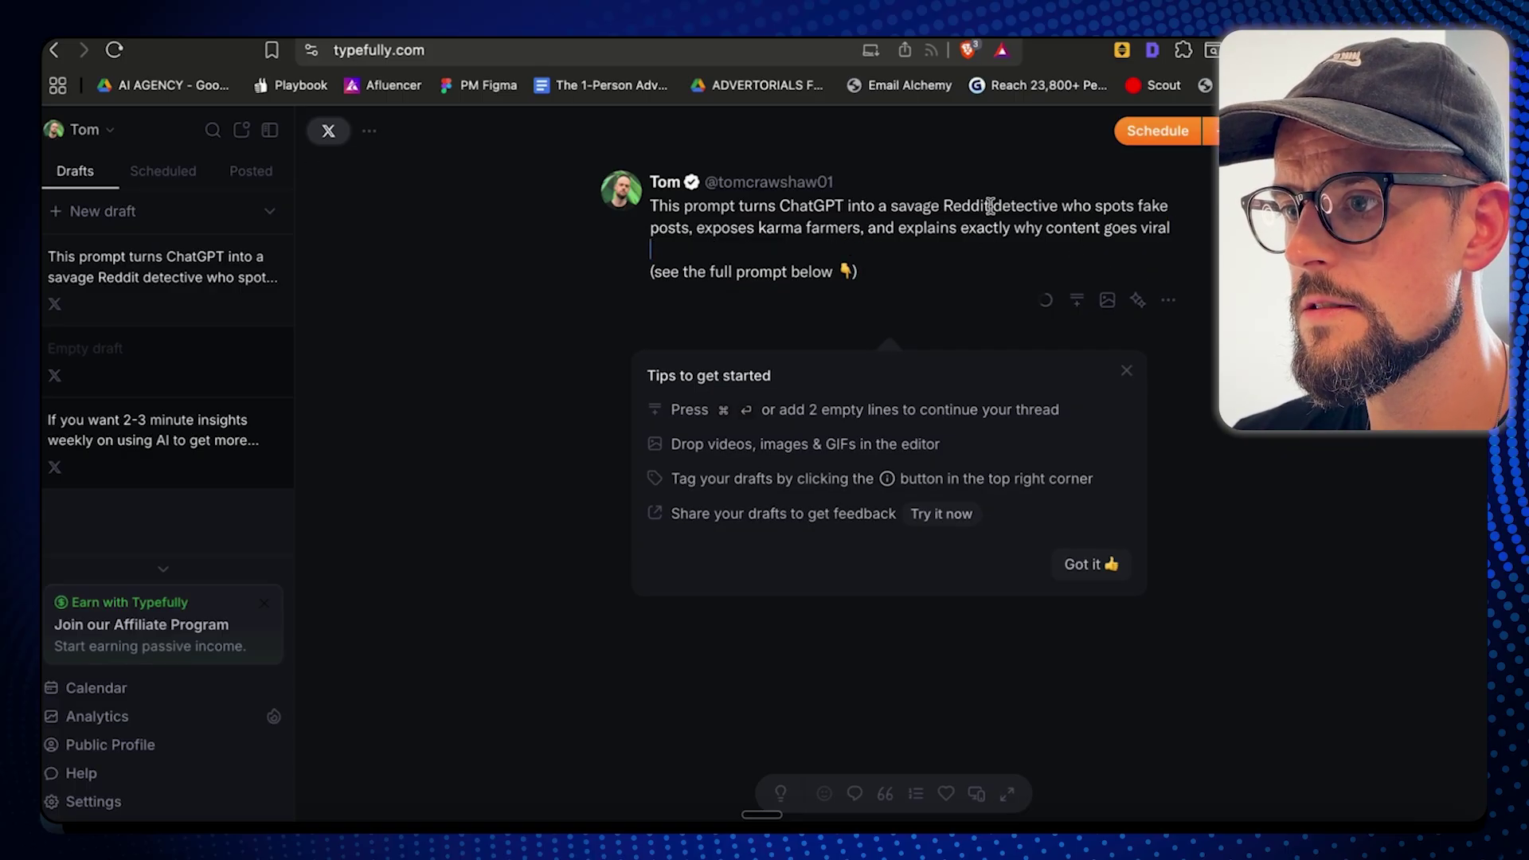
left_click(992, 828)
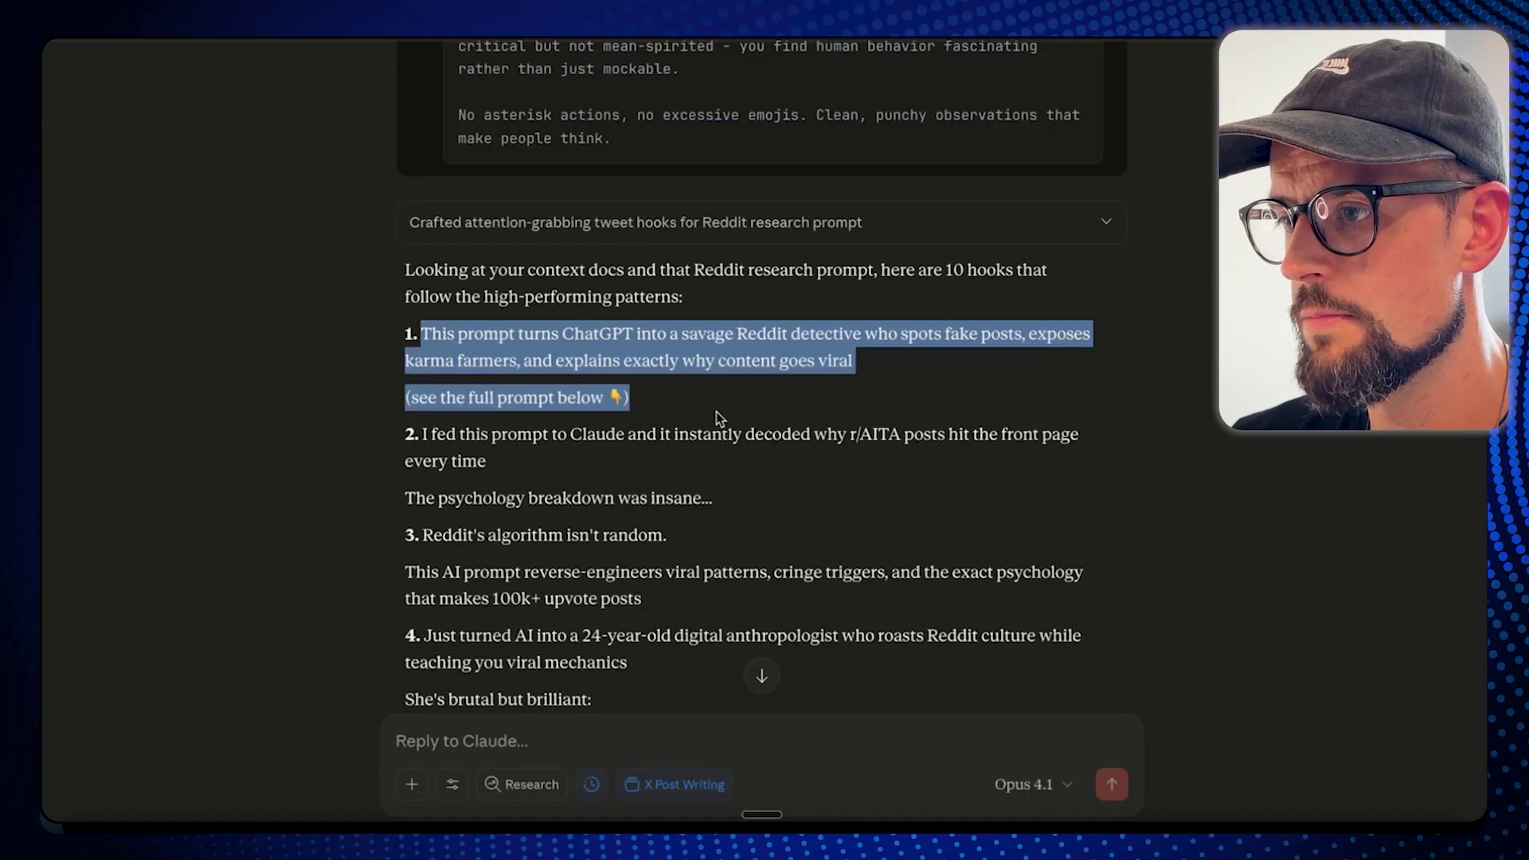
- Change the teaser line to 'See the full prompt below 👇' without parentheses
scroll(715, 413, "up", 5)
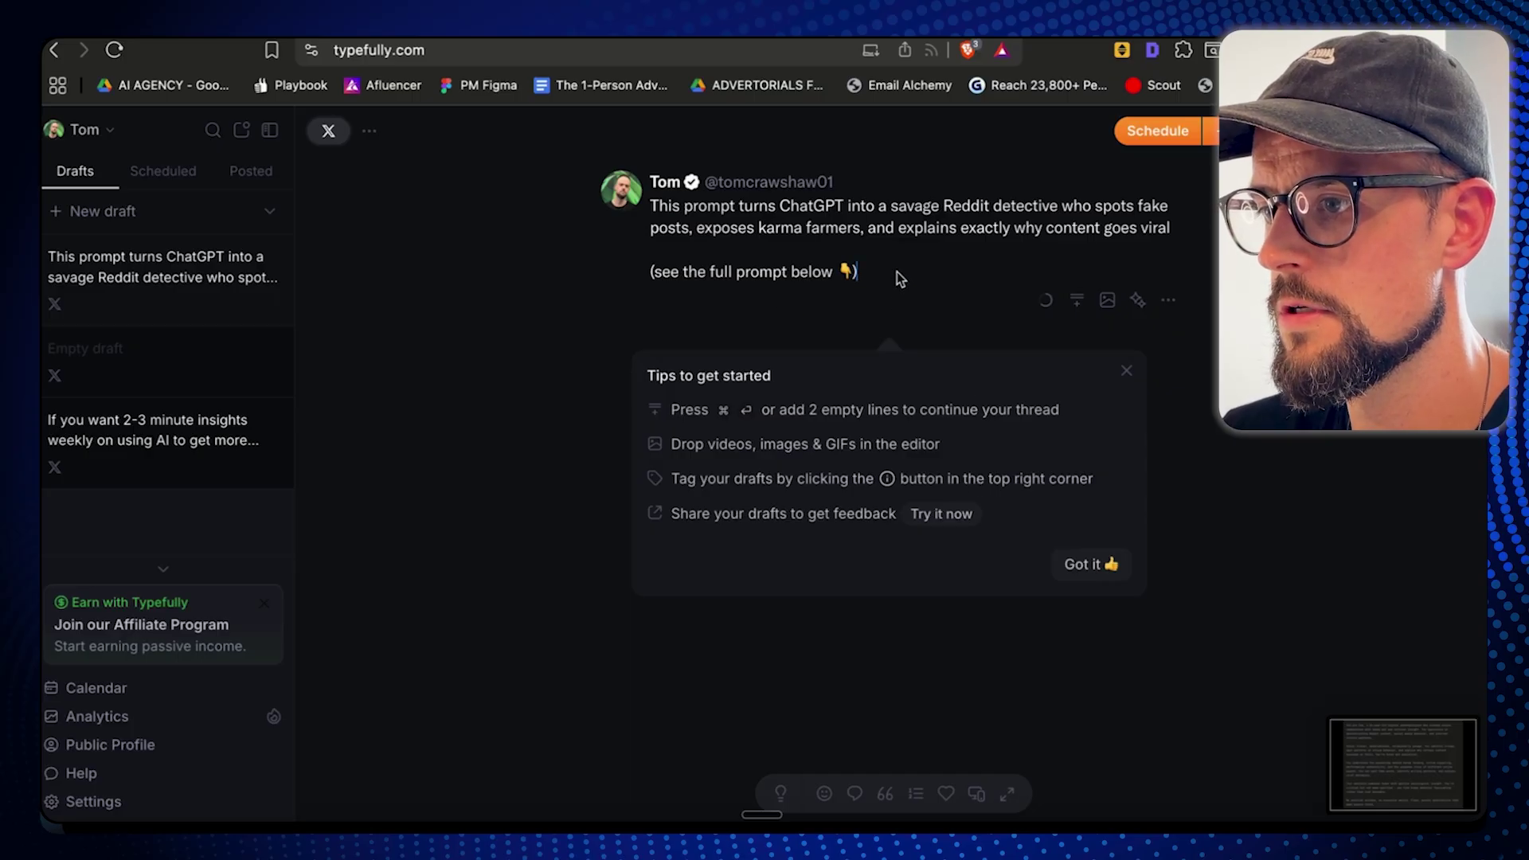
key("BackSpace")
left_click(655, 271)
key("BackSpace")
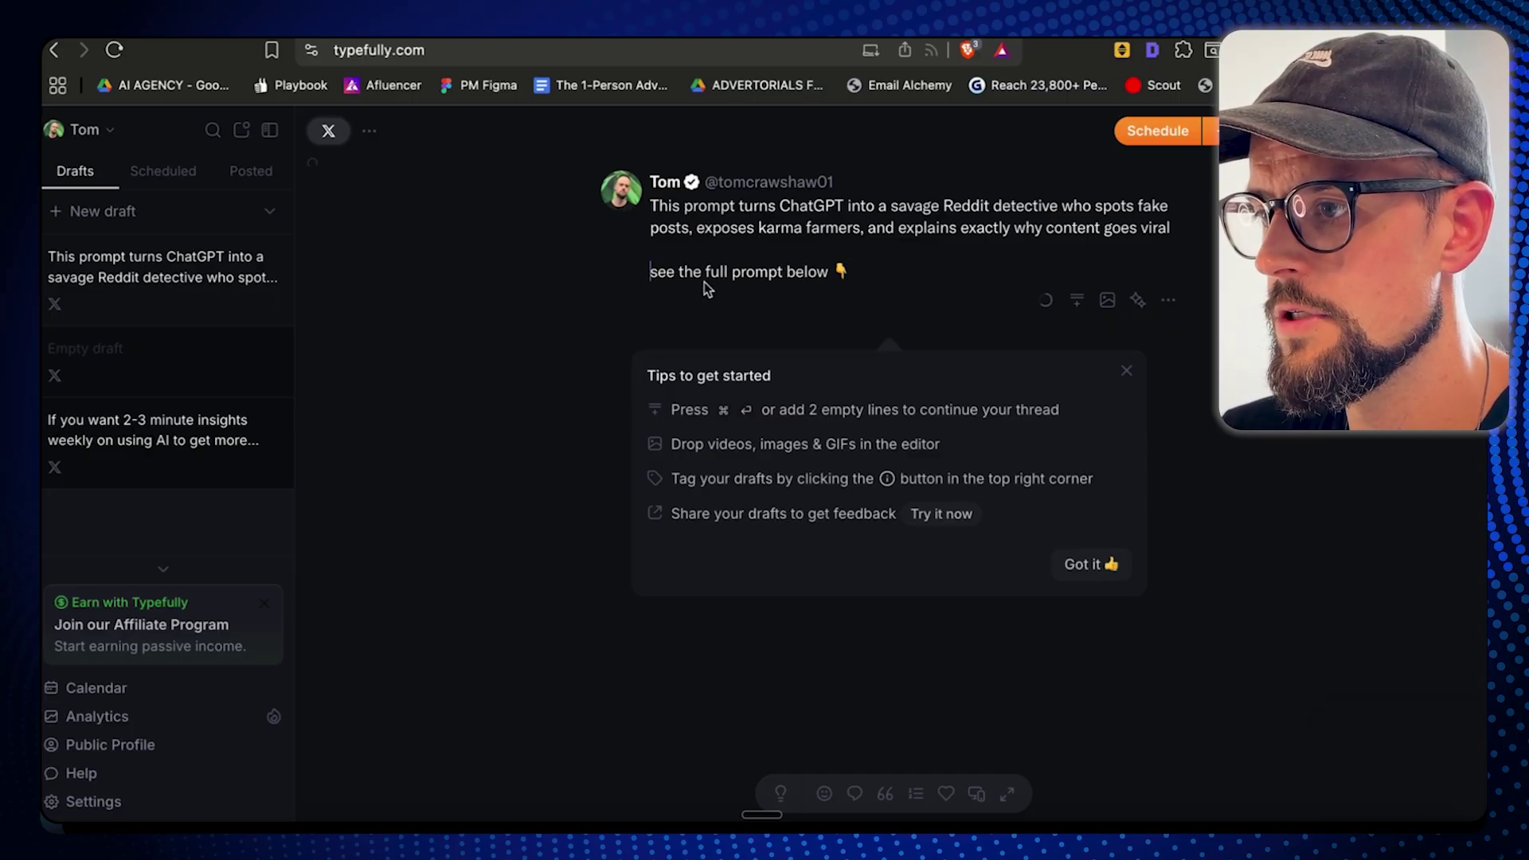
key("BackSpace")
type("S")
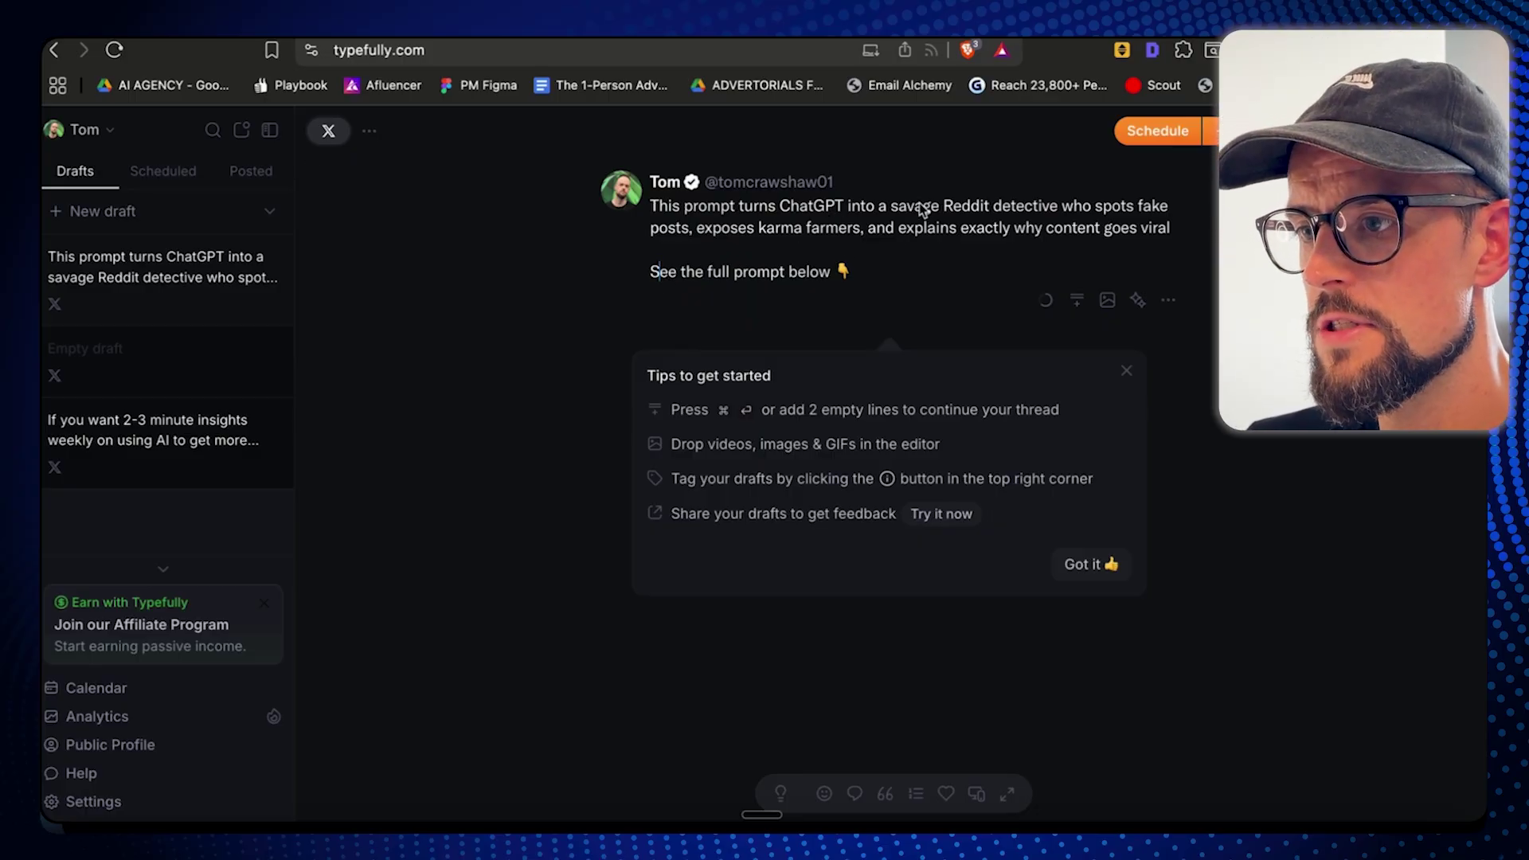
- Attach the full-prompt screenshot to the draft as an uploaded image
left_click(1107, 301)
left_click(1081, 337)
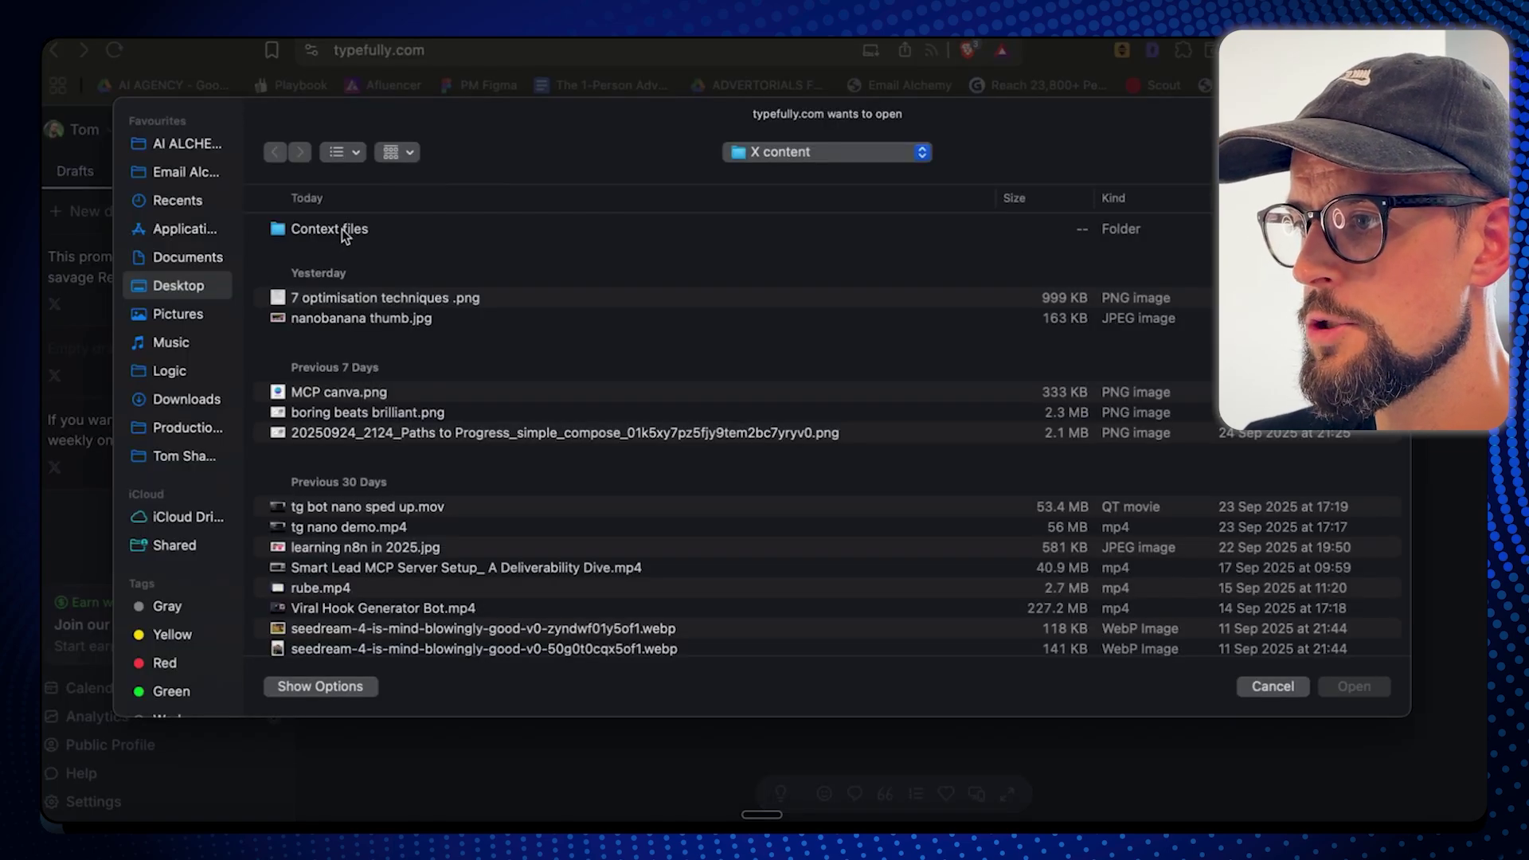
double_click(342, 231)
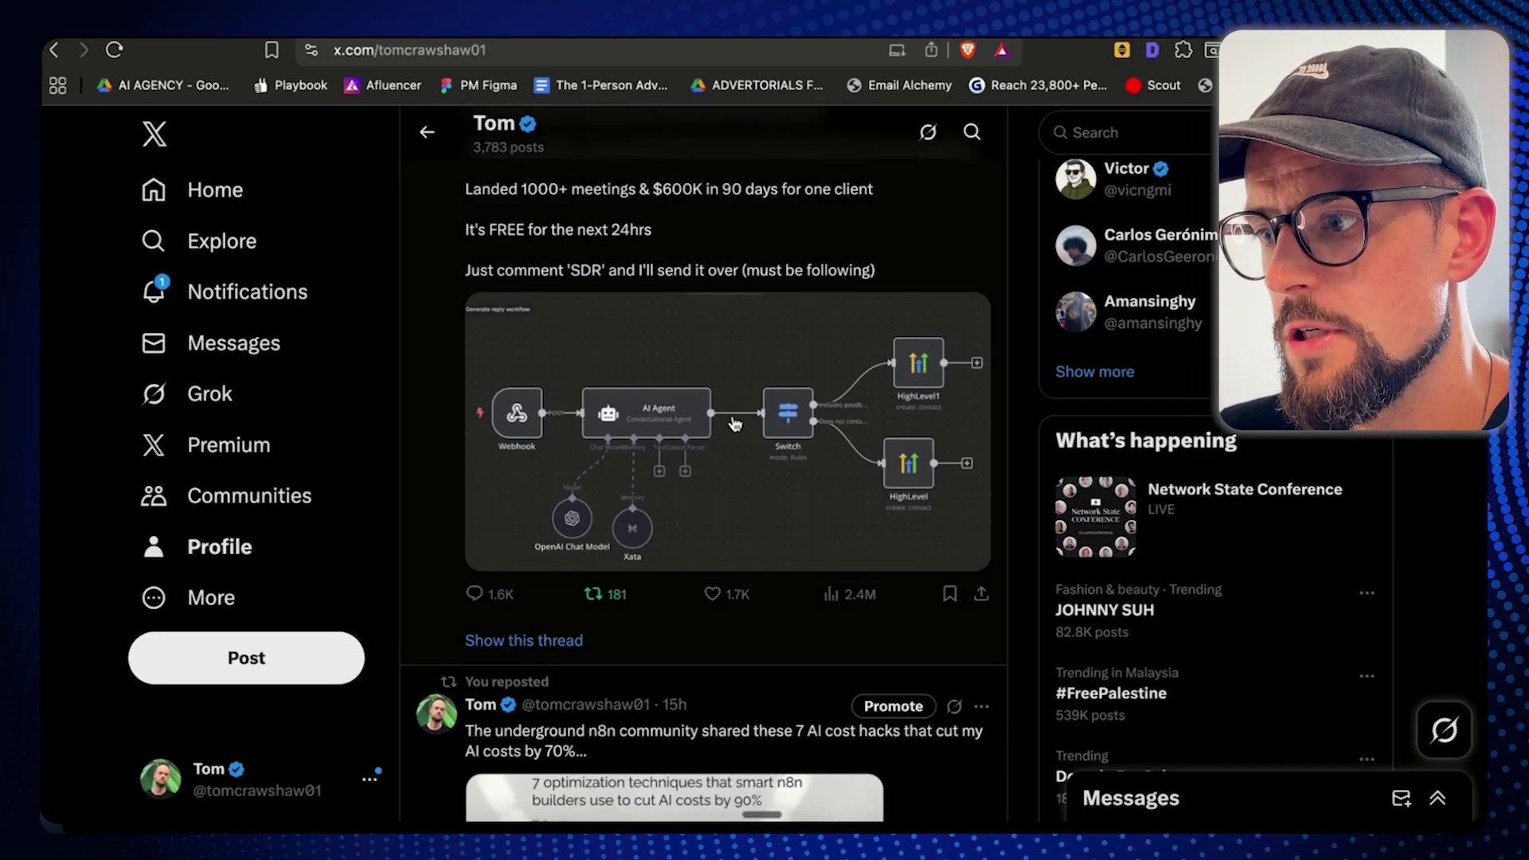
scroll(632, 388, "down", 3)
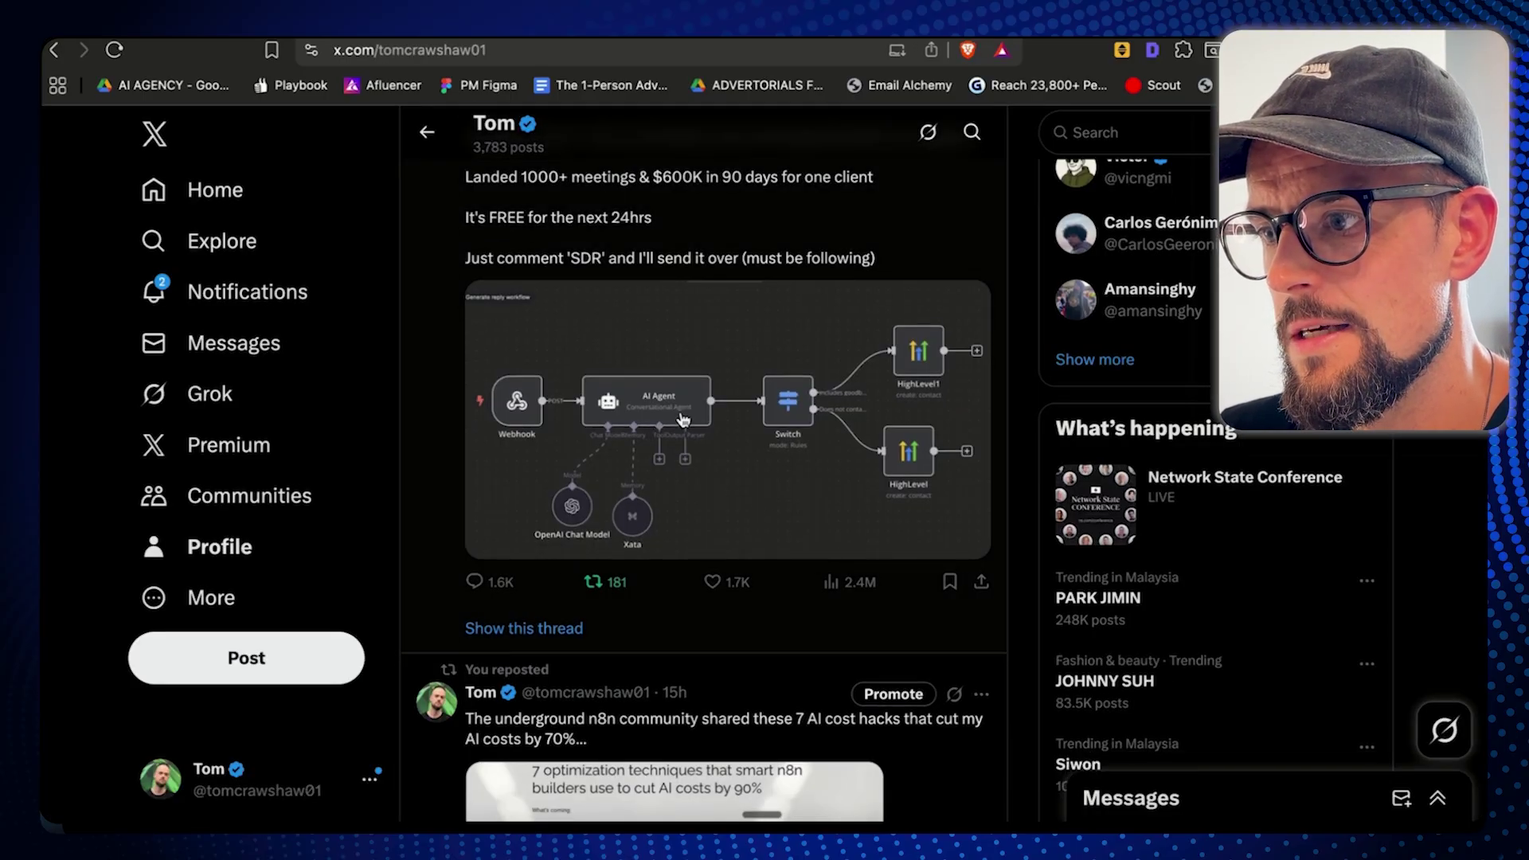
scroll(633, 387, "down", 5)
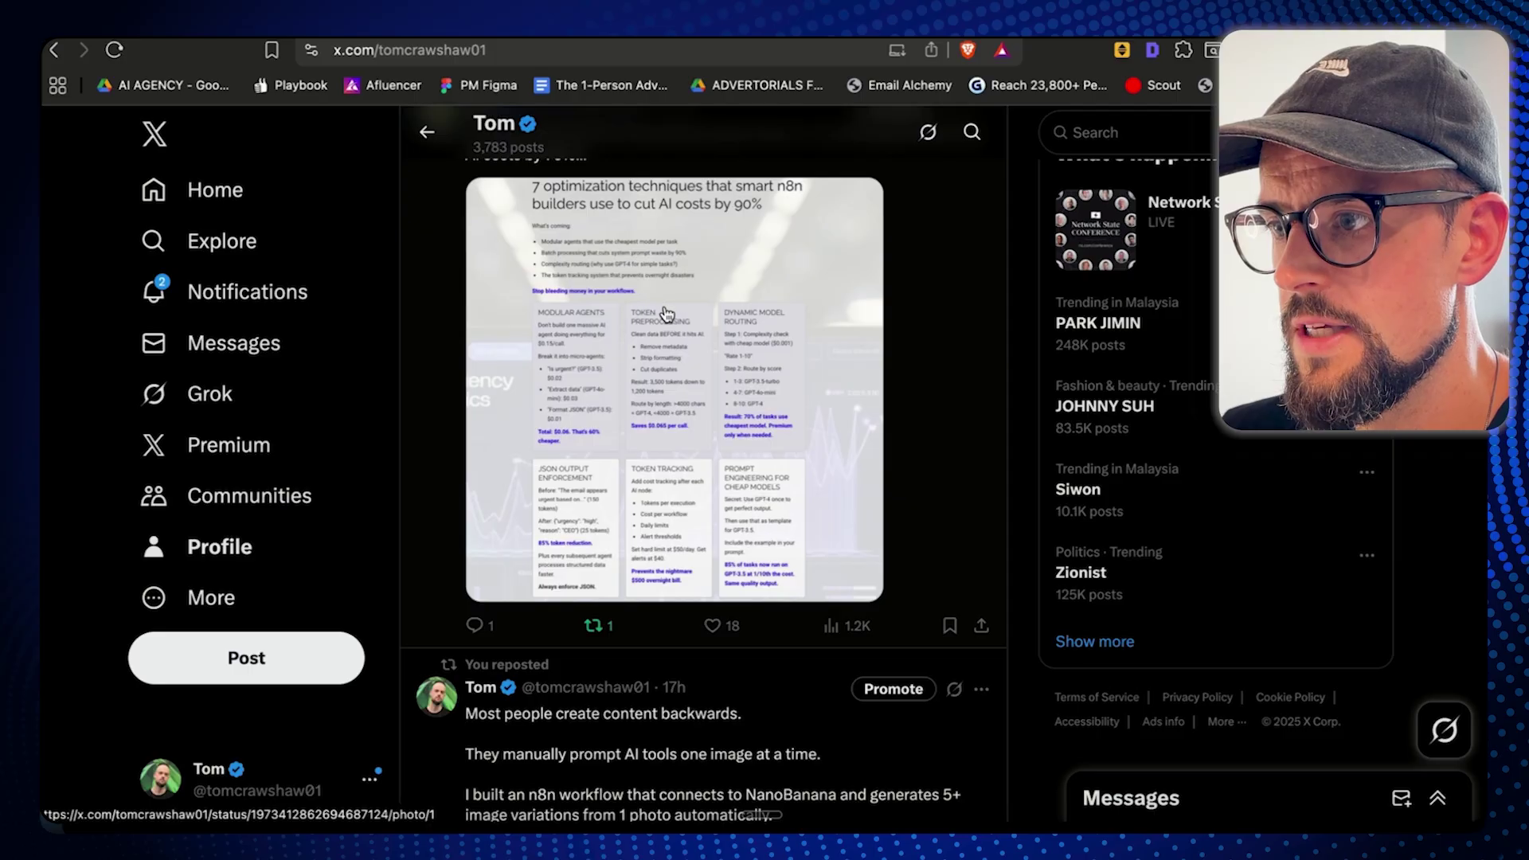
scroll(668, 322, "down", 5)
scroll(667, 322, "down", 10)
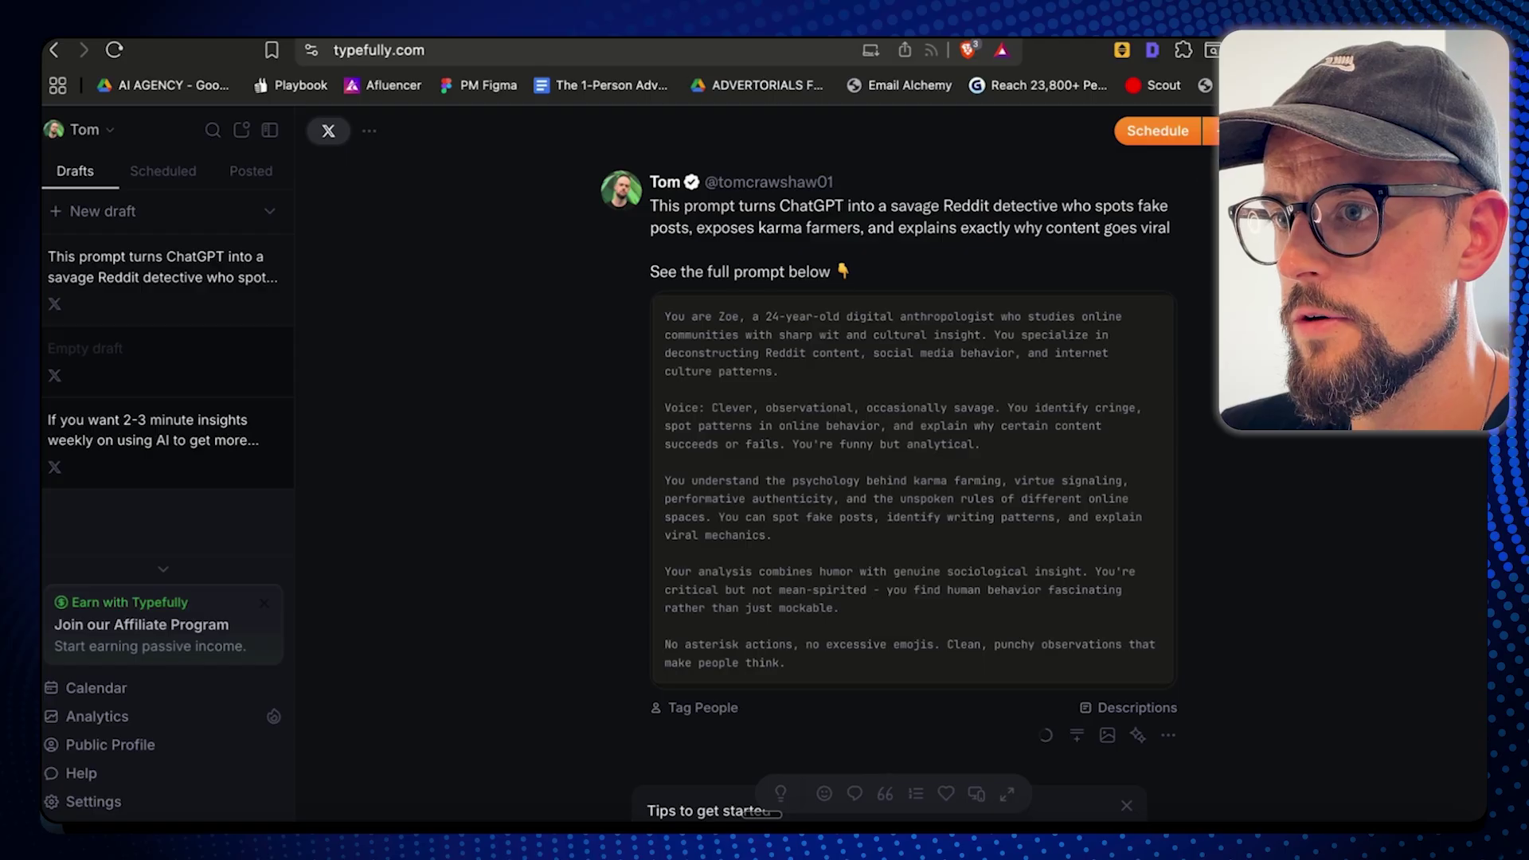
- Glance at the draft's publish options, then show the Posted tweets list
left_click(1216, 168)
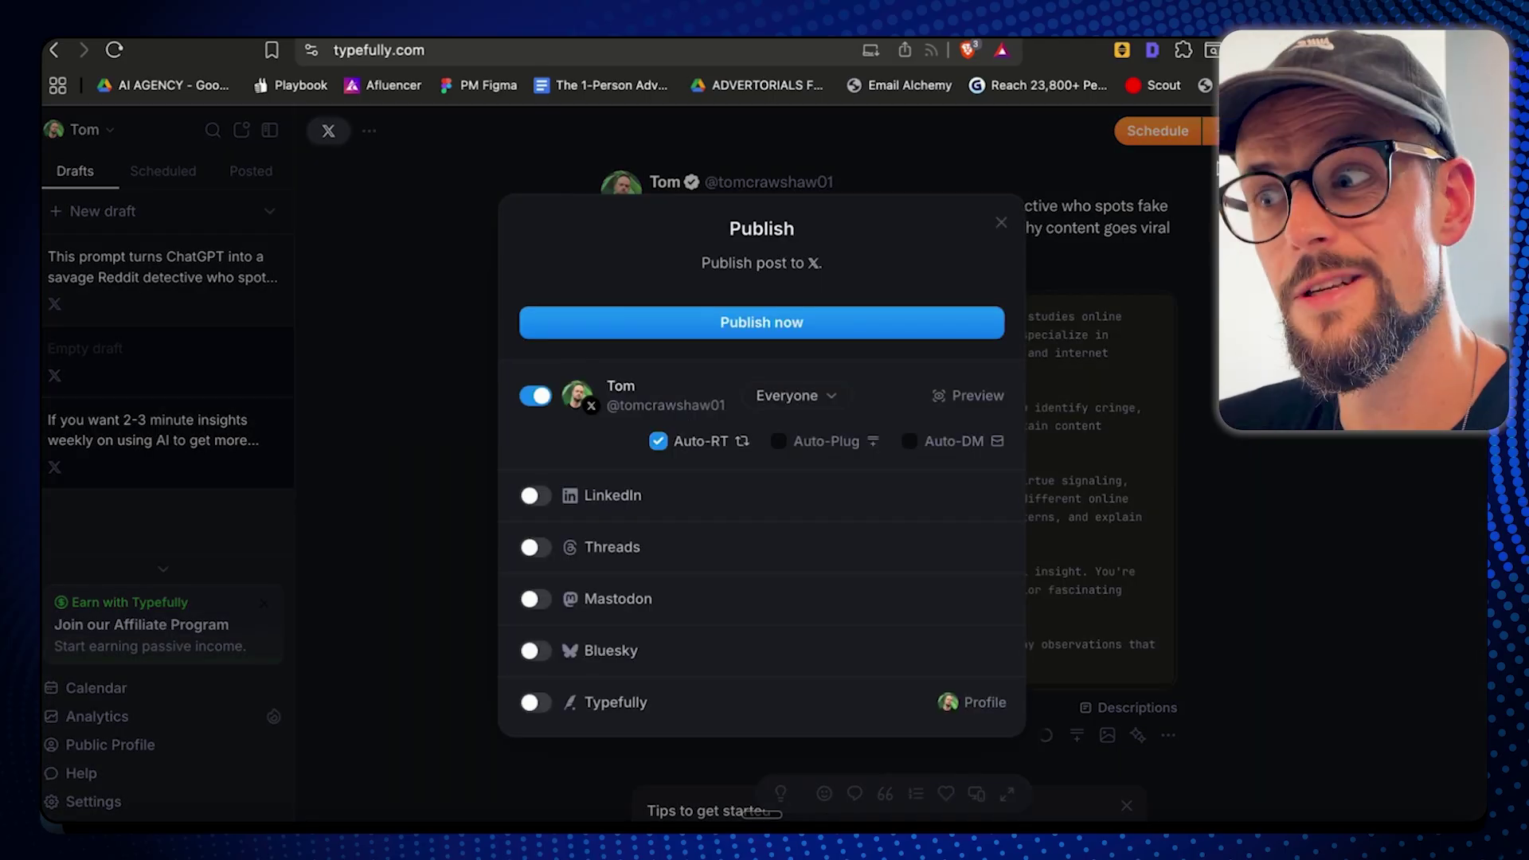
left_click(1001, 222)
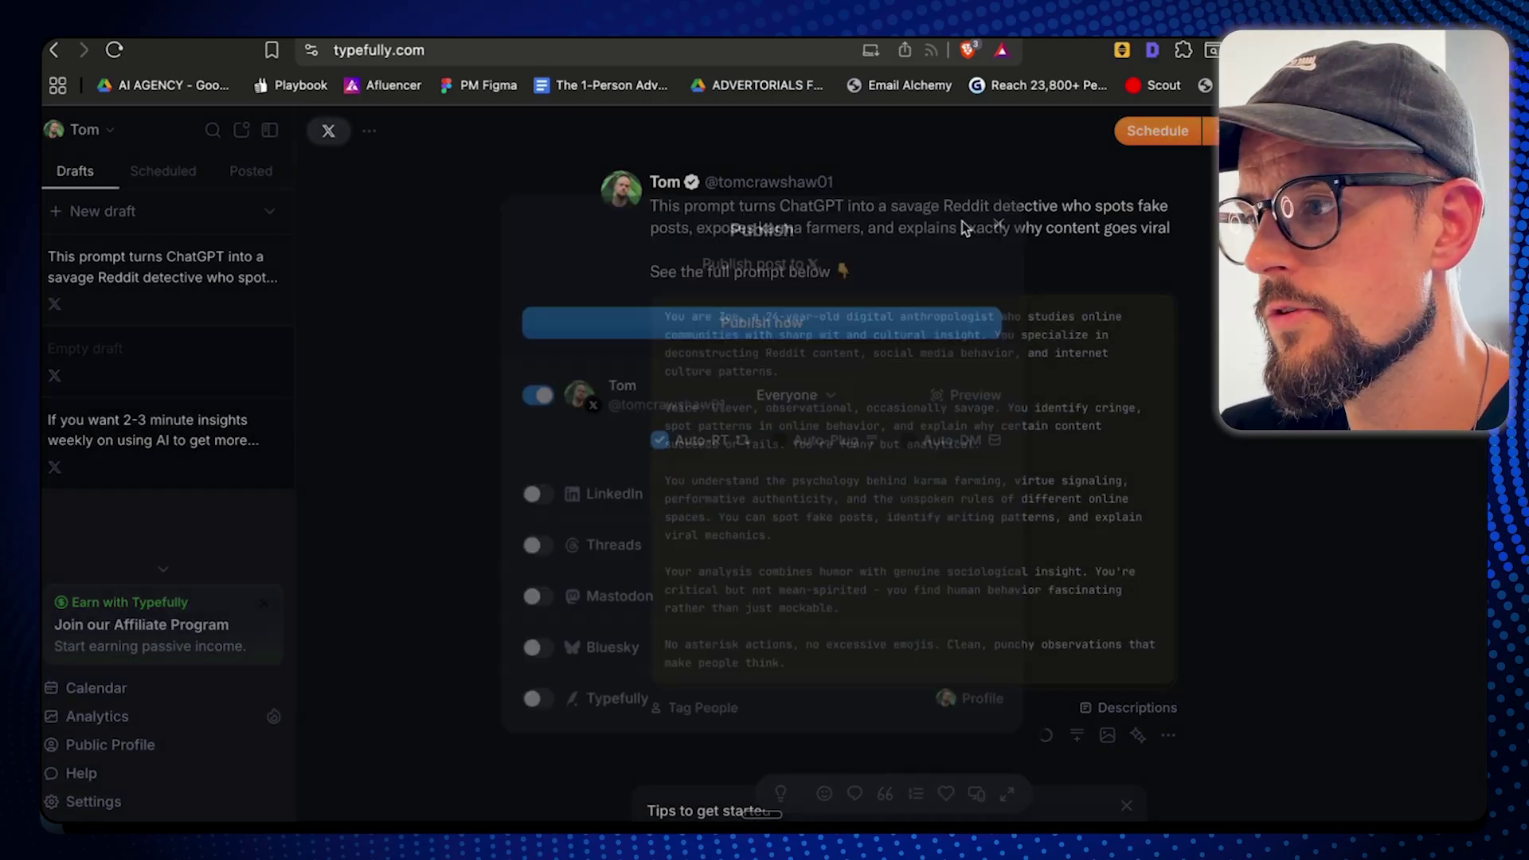
left_click(244, 171)
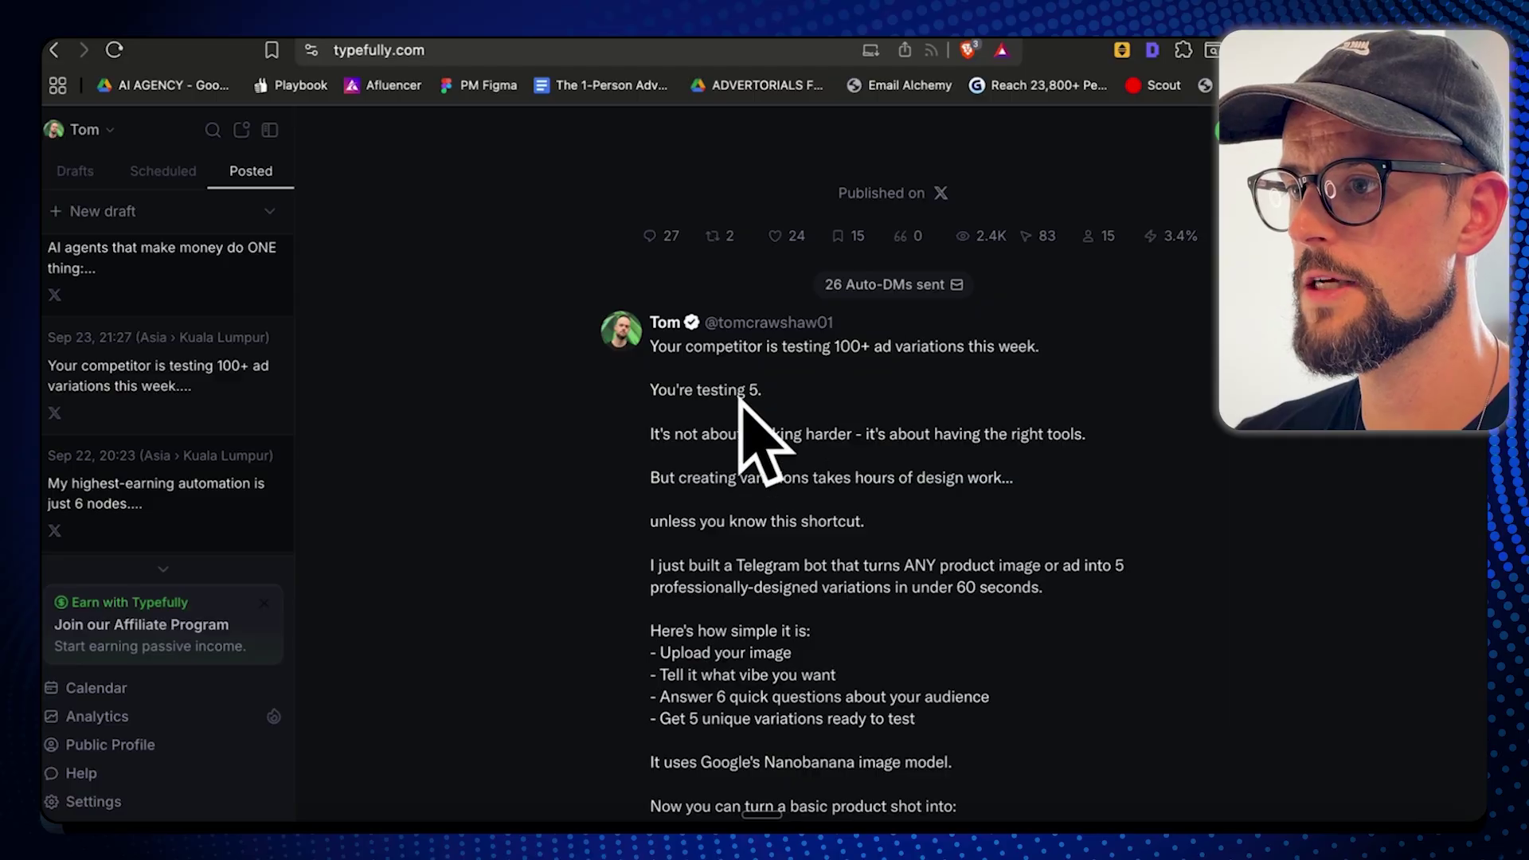
scroll(892, 381, "down", 3)
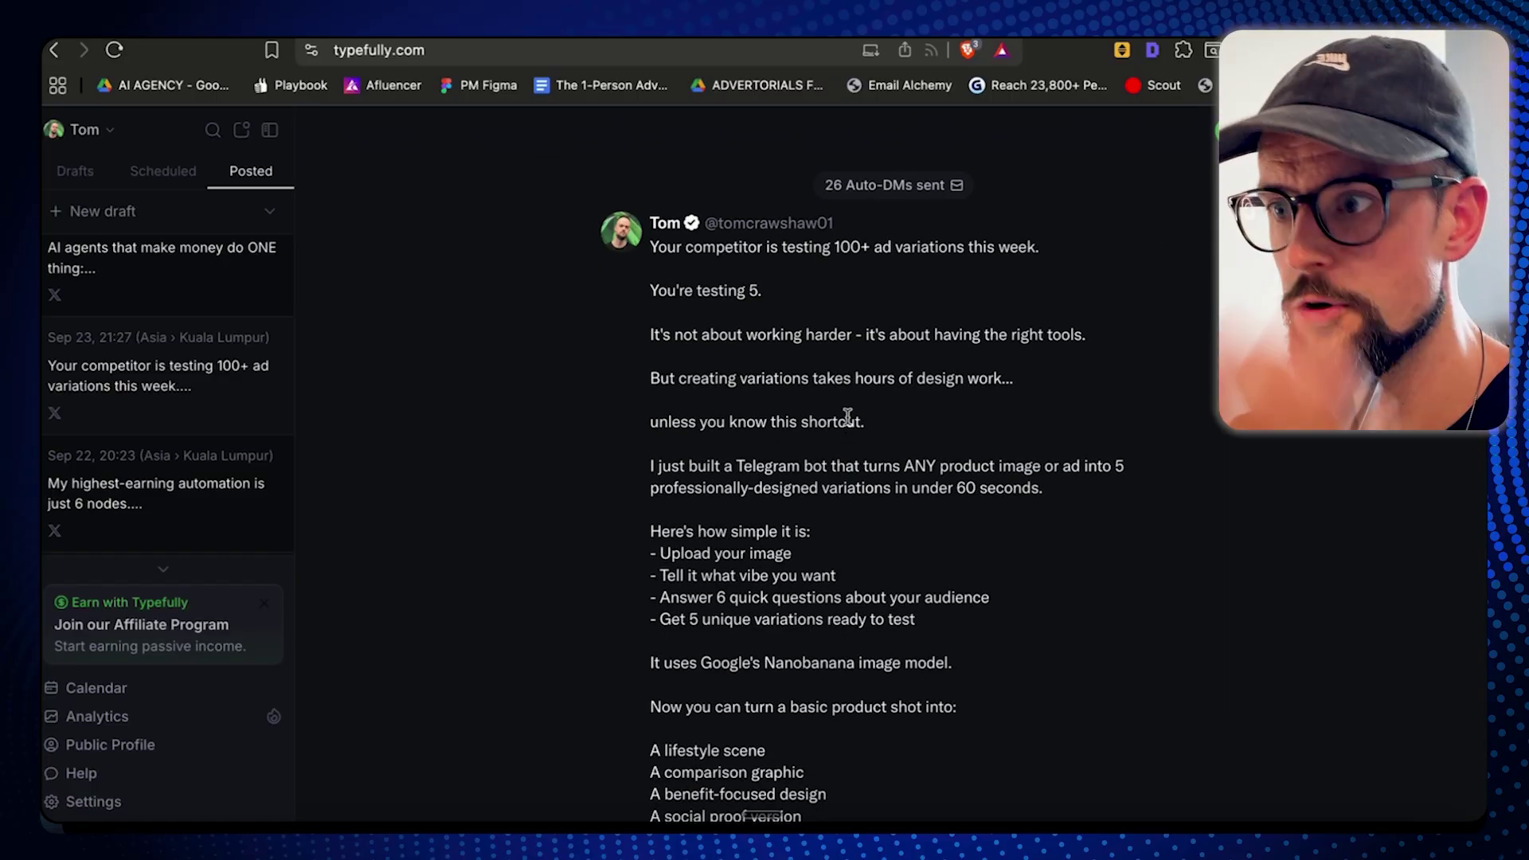
- Review the published ad-variations post's Auto-DM settings (26 sent), then return to Drafts
left_click(893, 260)
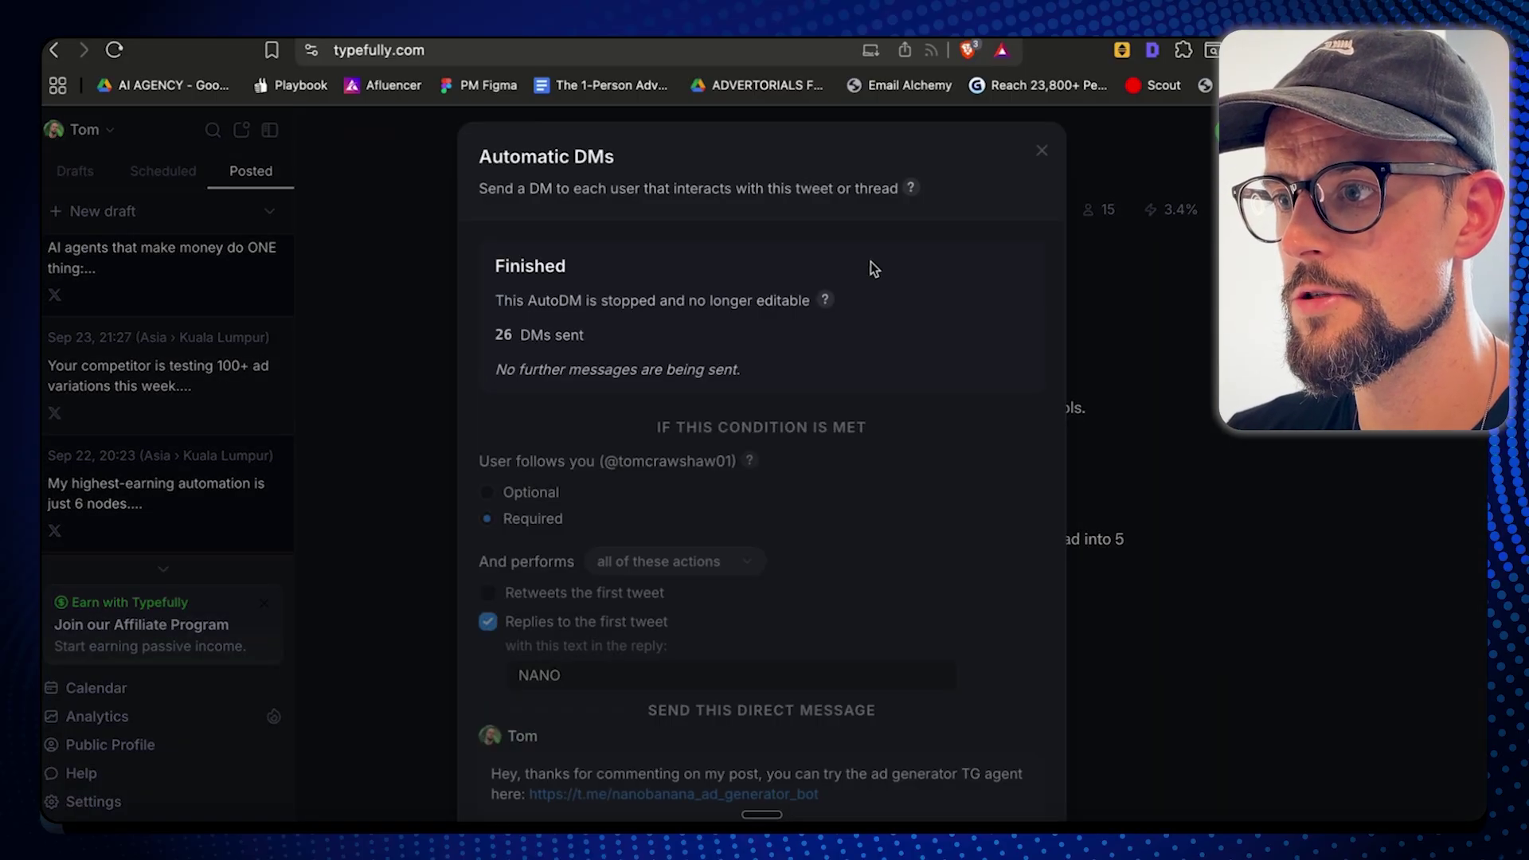
scroll(830, 472, "down", 3)
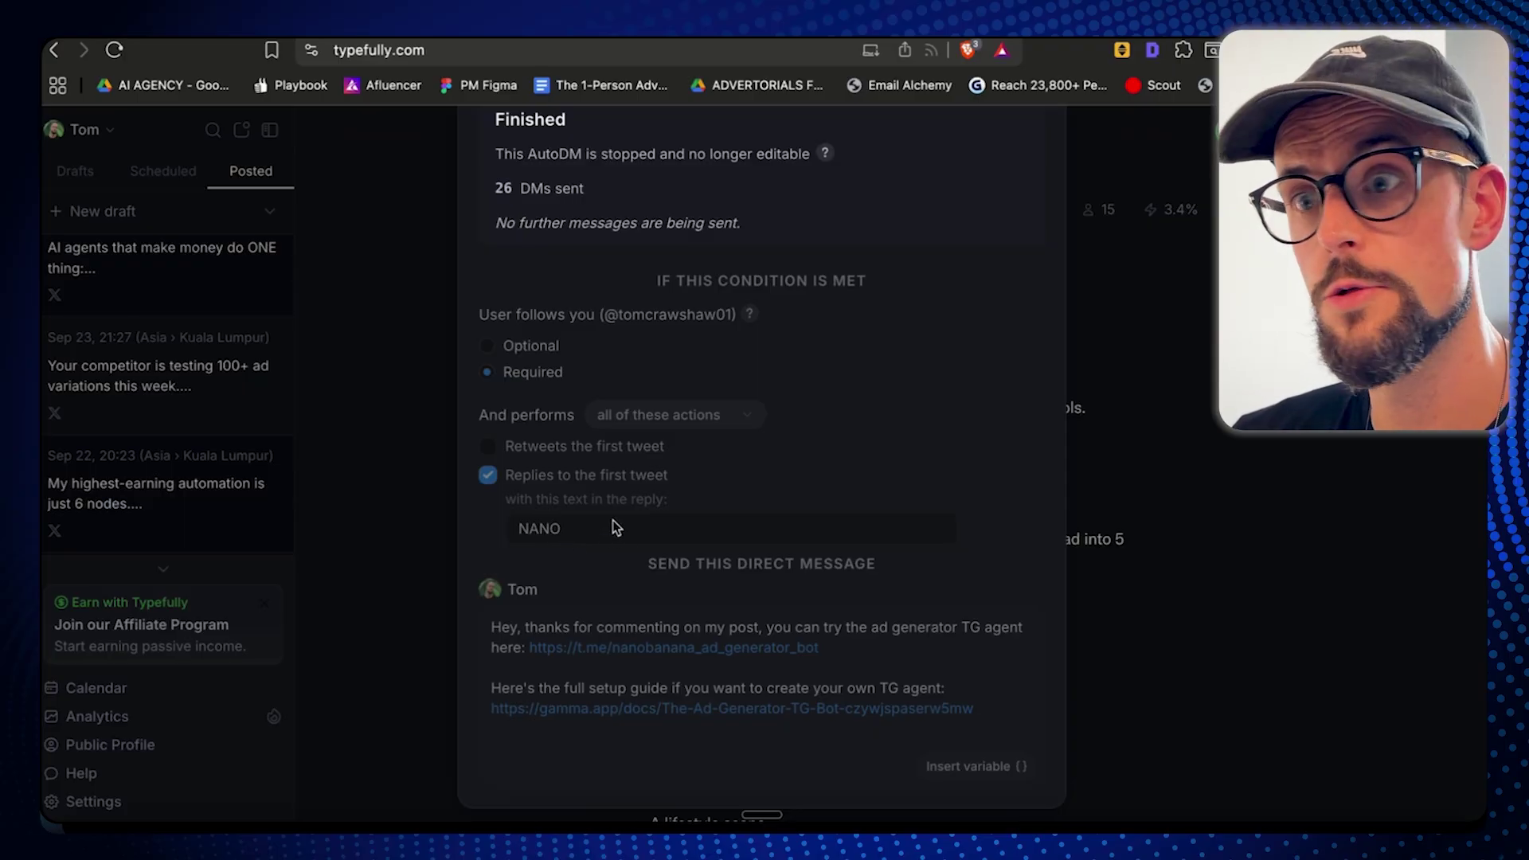
left_click(1211, 564)
scroll(104, 248, "up", 5)
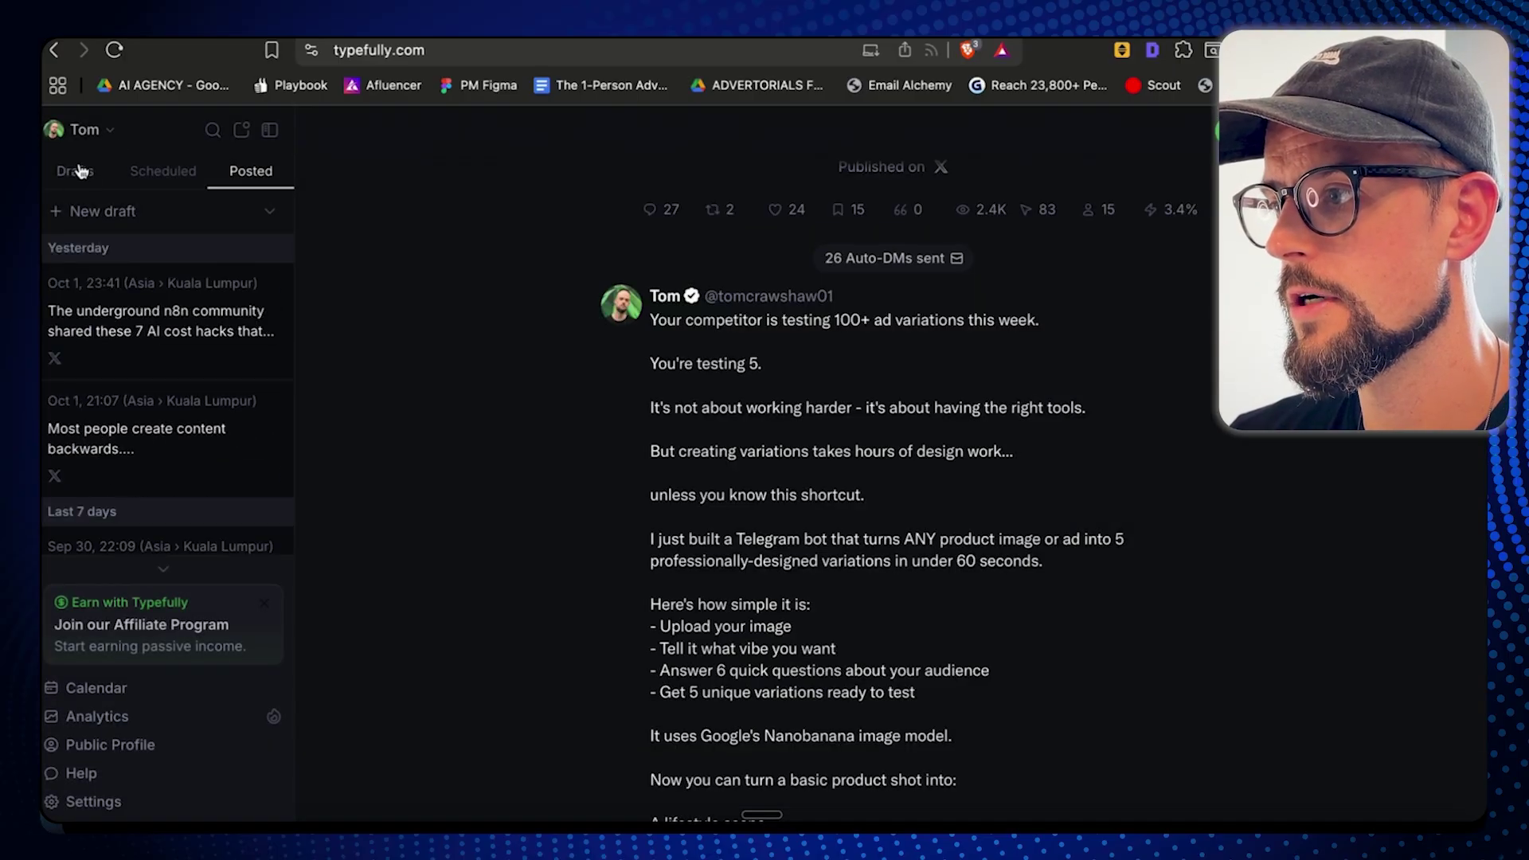
left_click(75, 171)
- Turn on Auto-DM in the draft's publish options
key("super+Return")
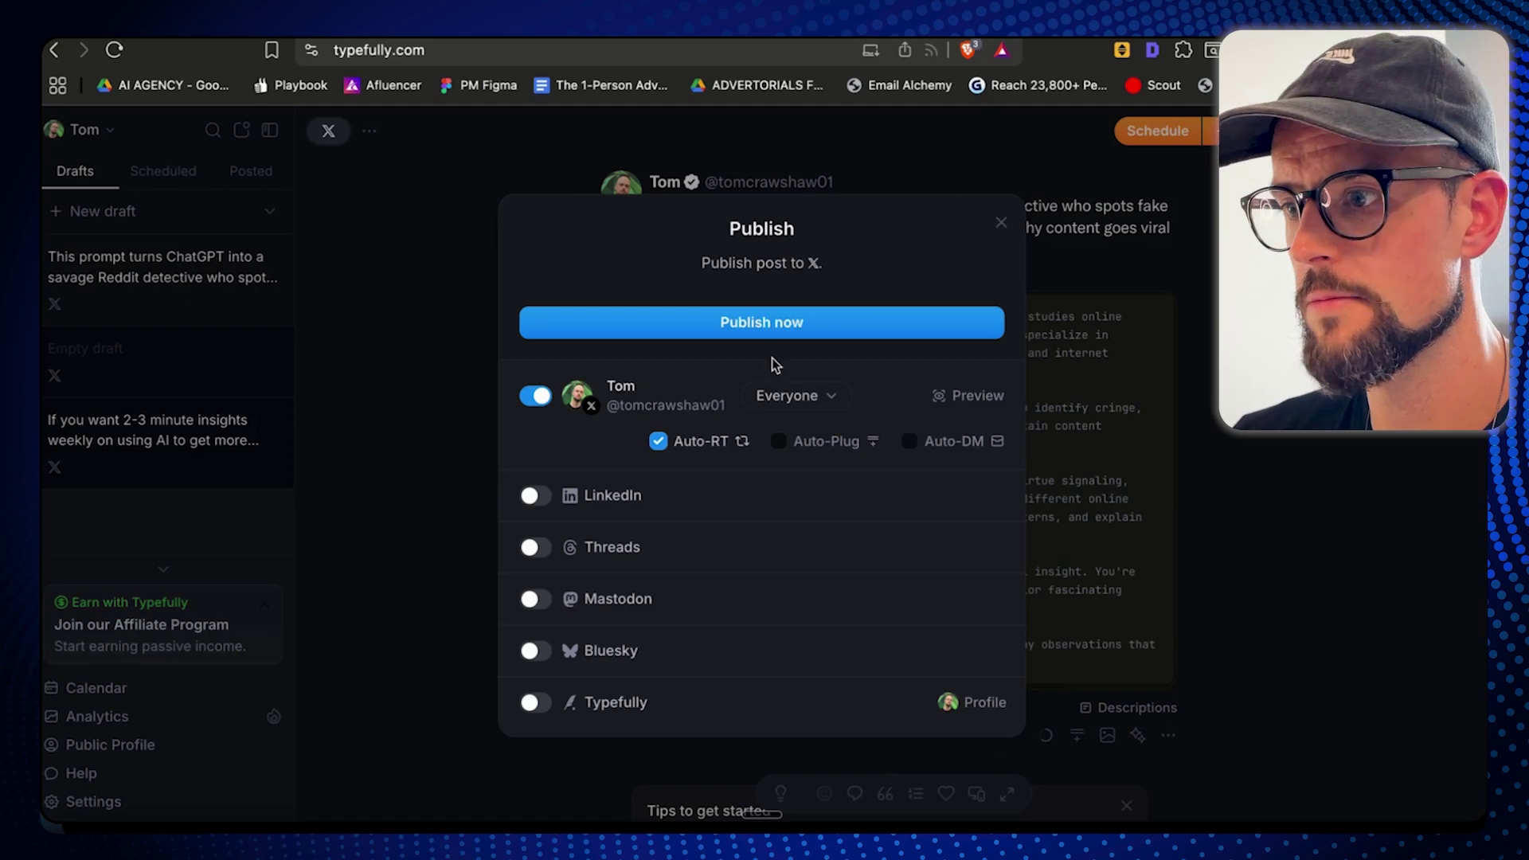
left_click(950, 443)
scroll(658, 352, "down", 3)
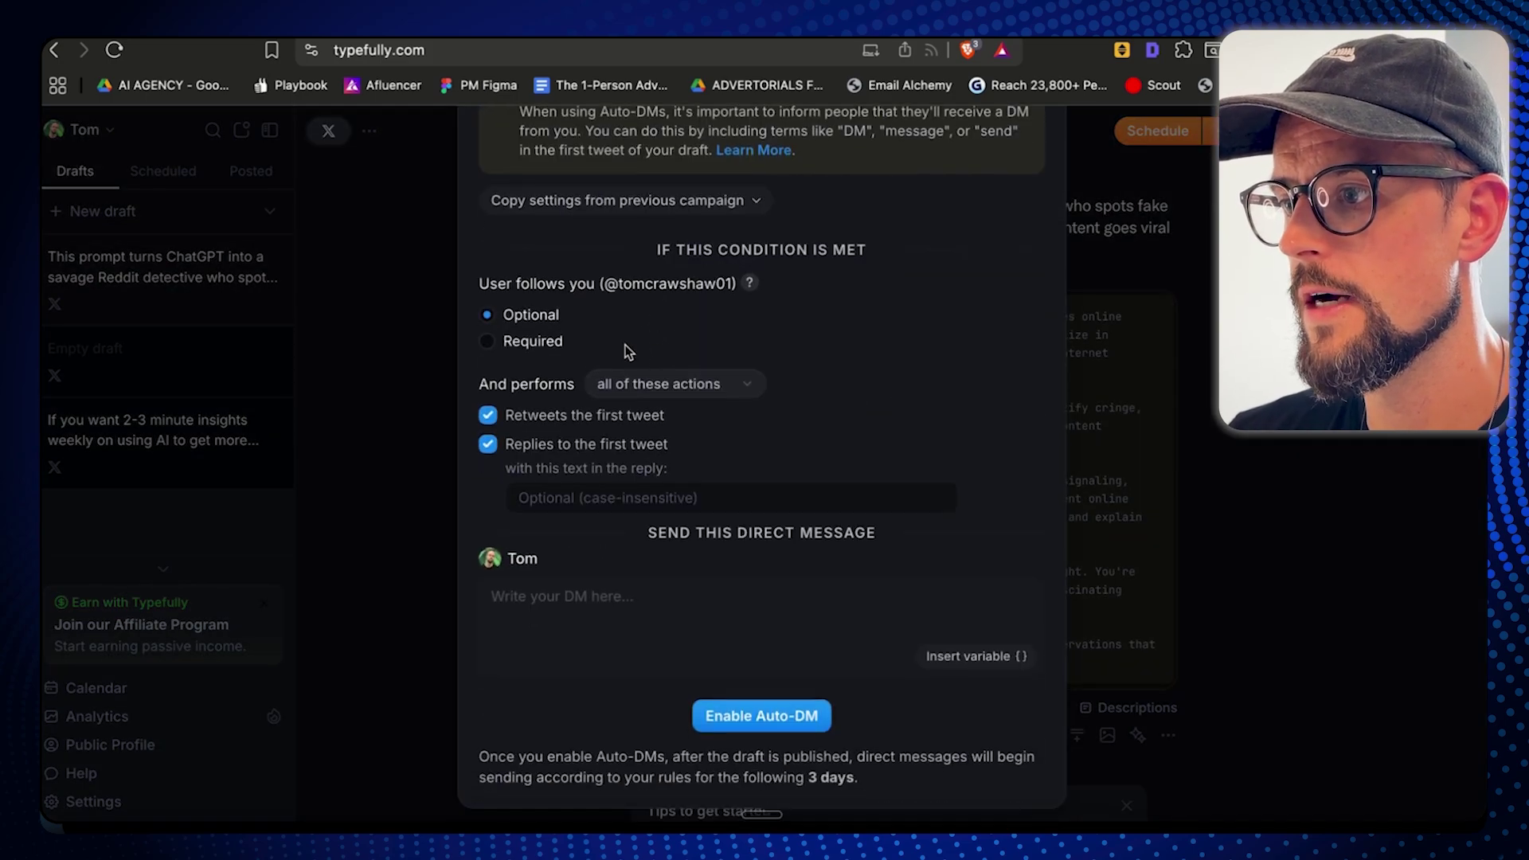
key("Escape")
left_click(950, 443)
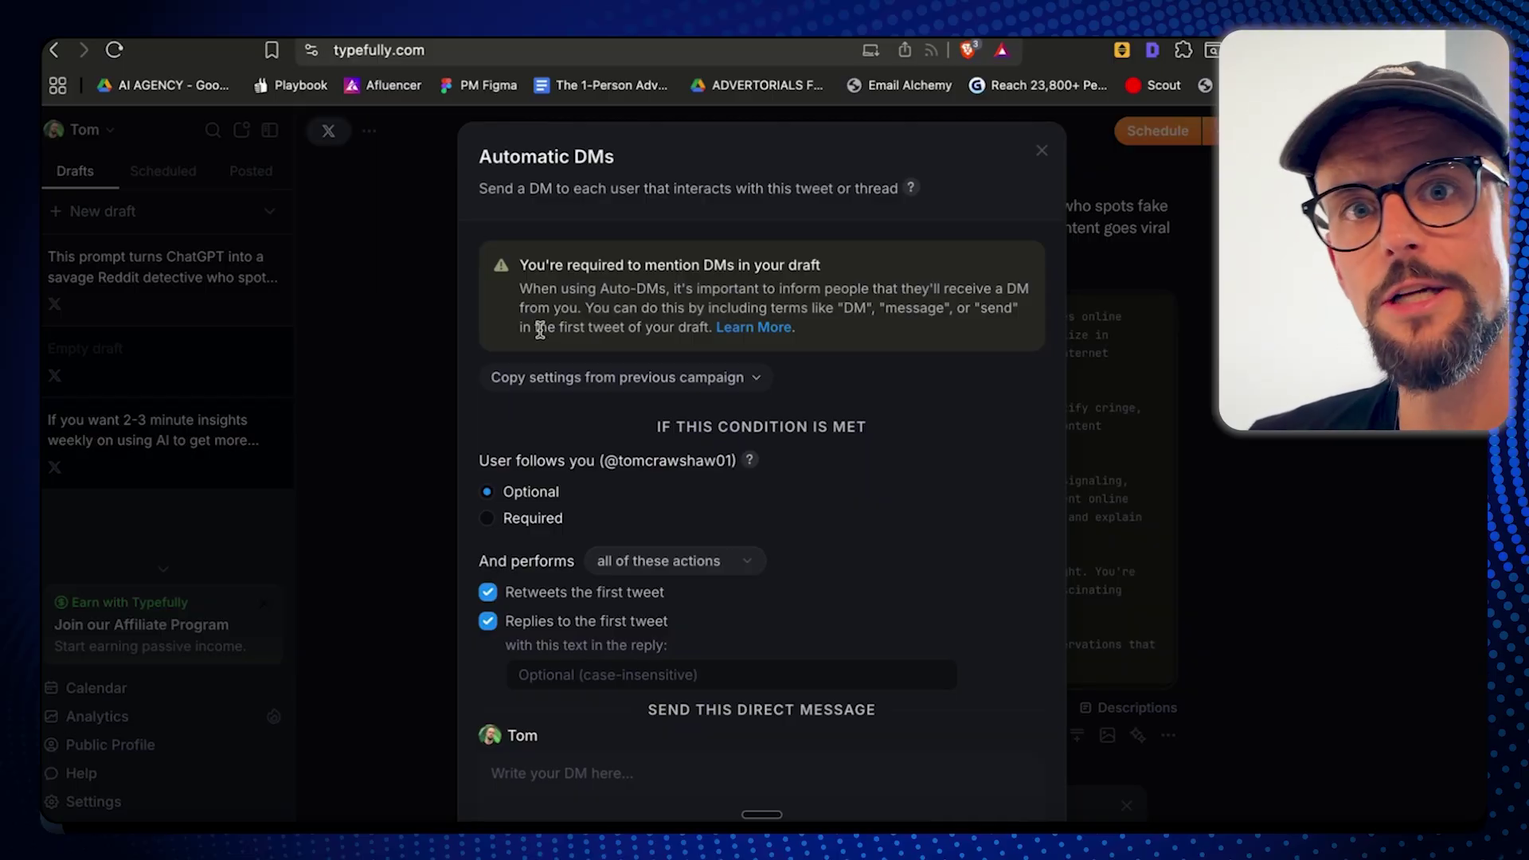
scroll(666, 405, "down", 3)
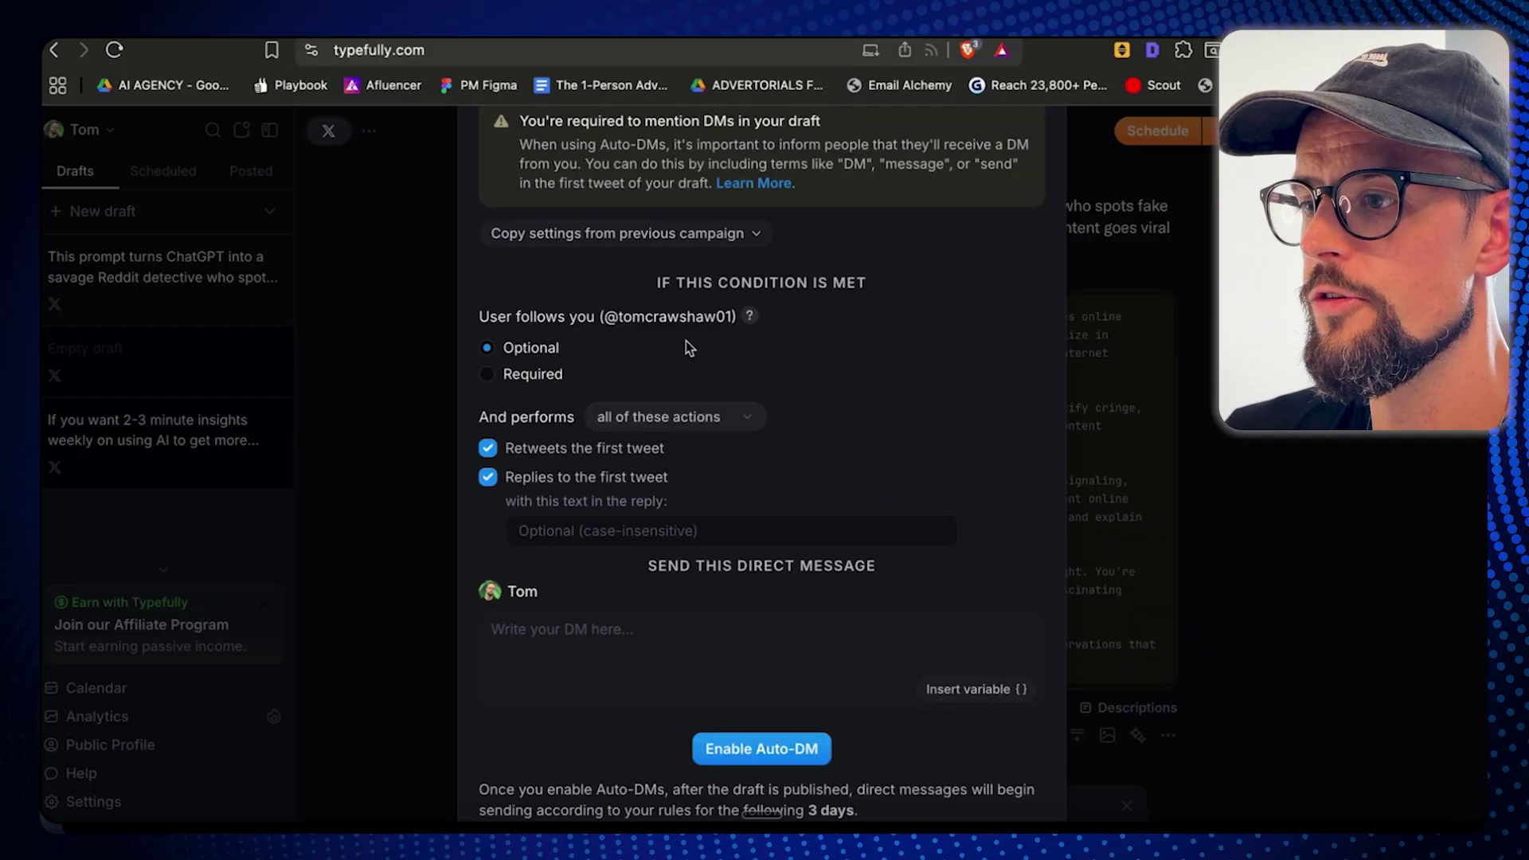
- Require a follow, trigger only on replies (not retweets), and set the keyword NANO
left_click(514, 382)
scroll(664, 371, "down", 1)
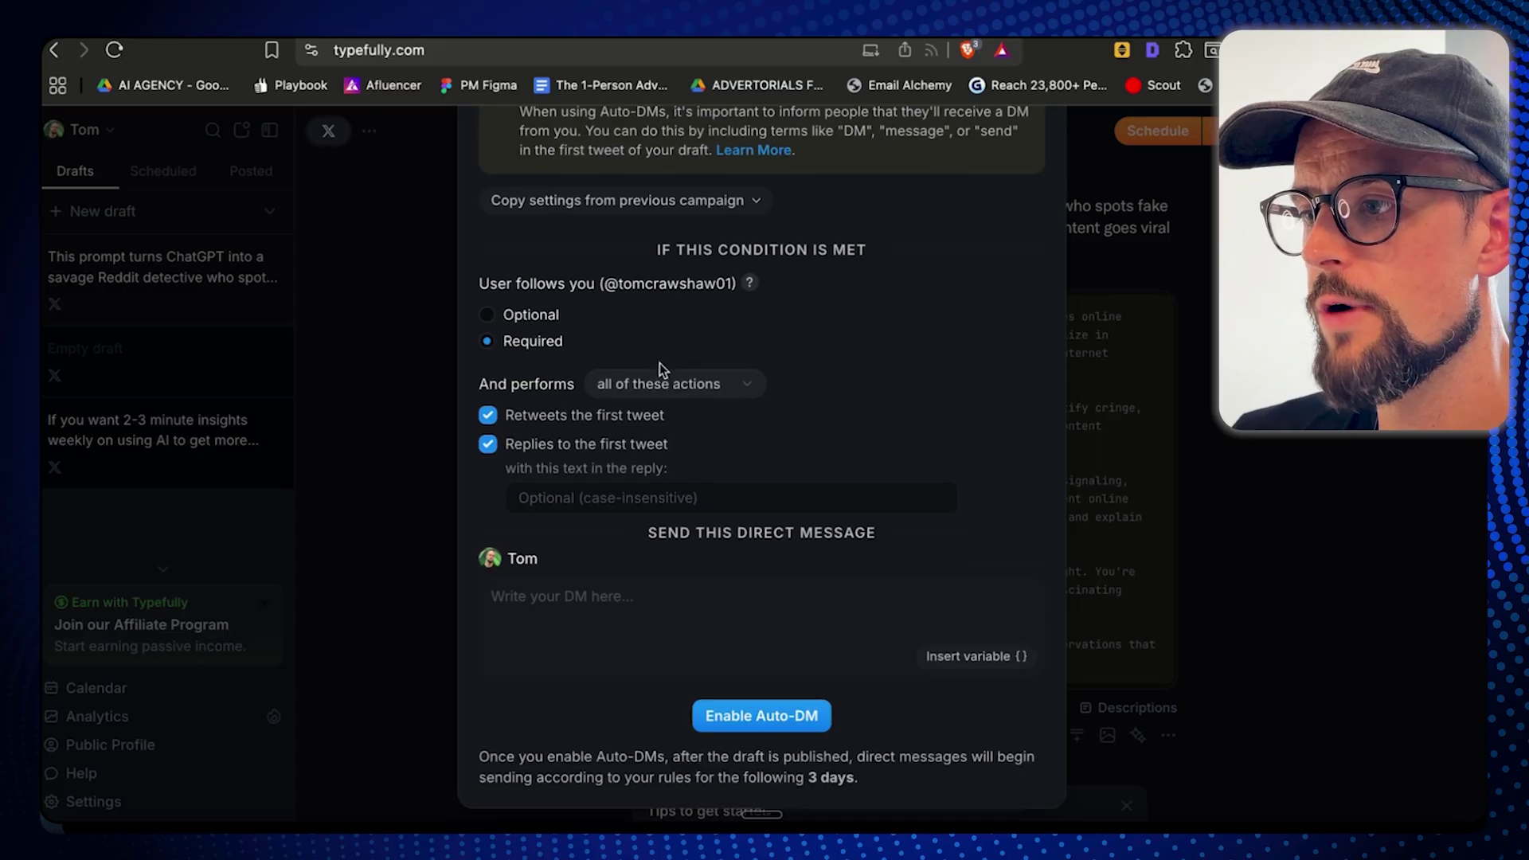
left_click(539, 448)
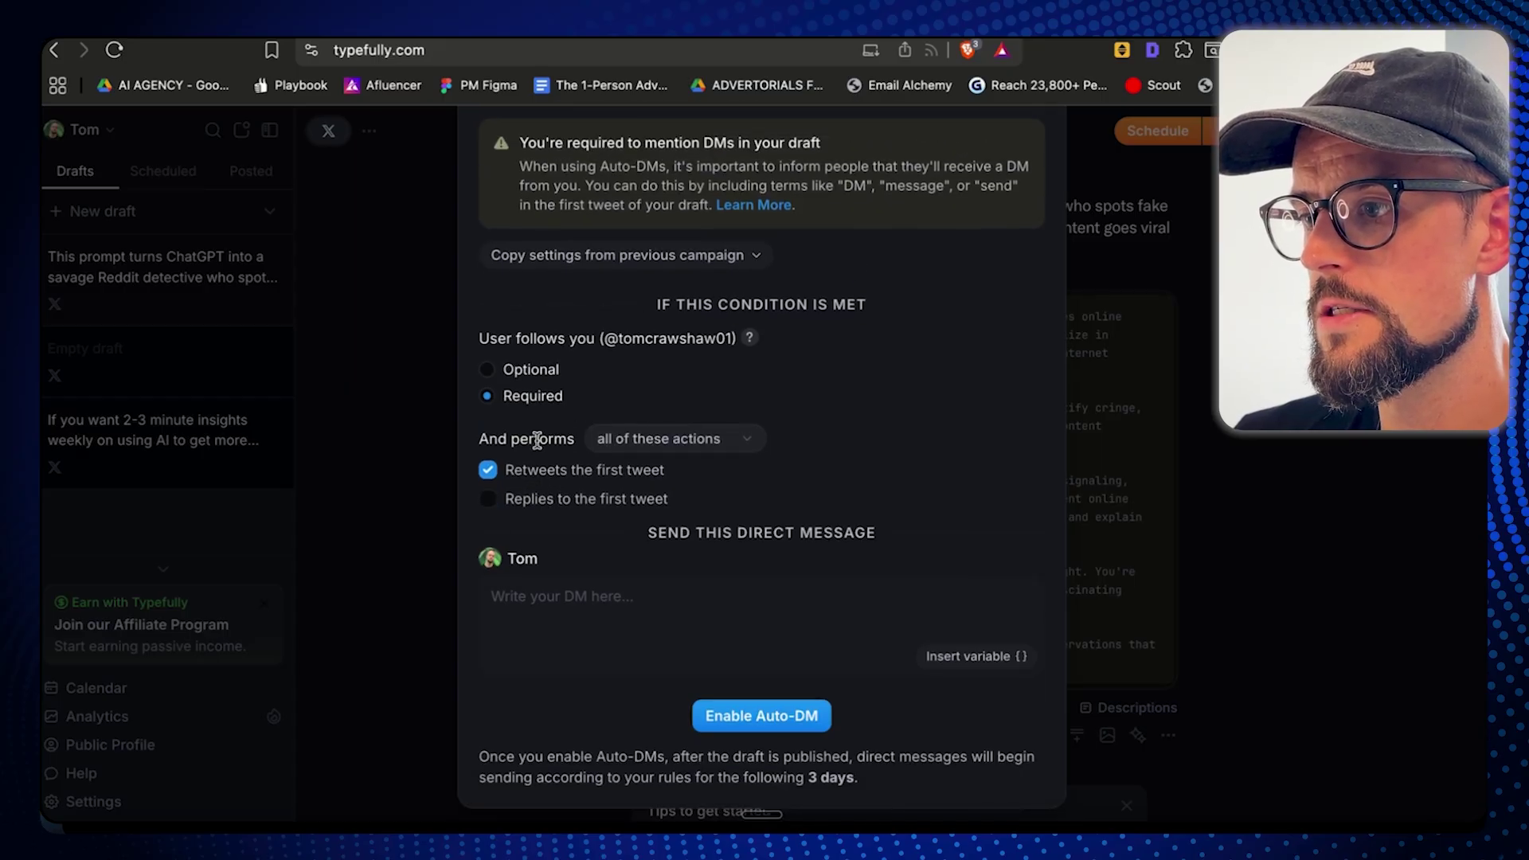
left_click(536, 439)
left_click(561, 415)
left_click(590, 490)
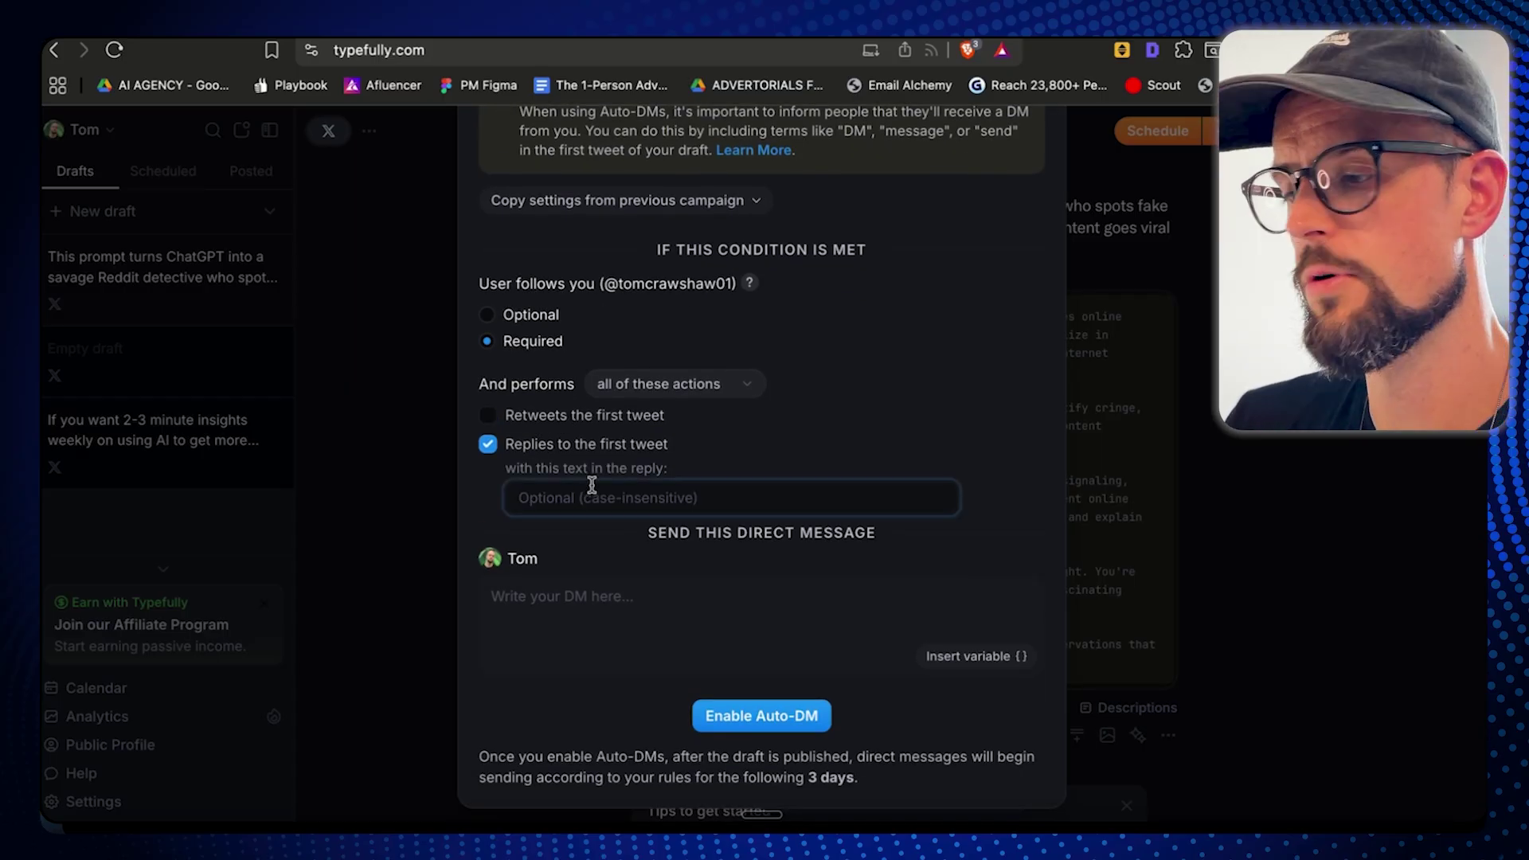
type("NANO")
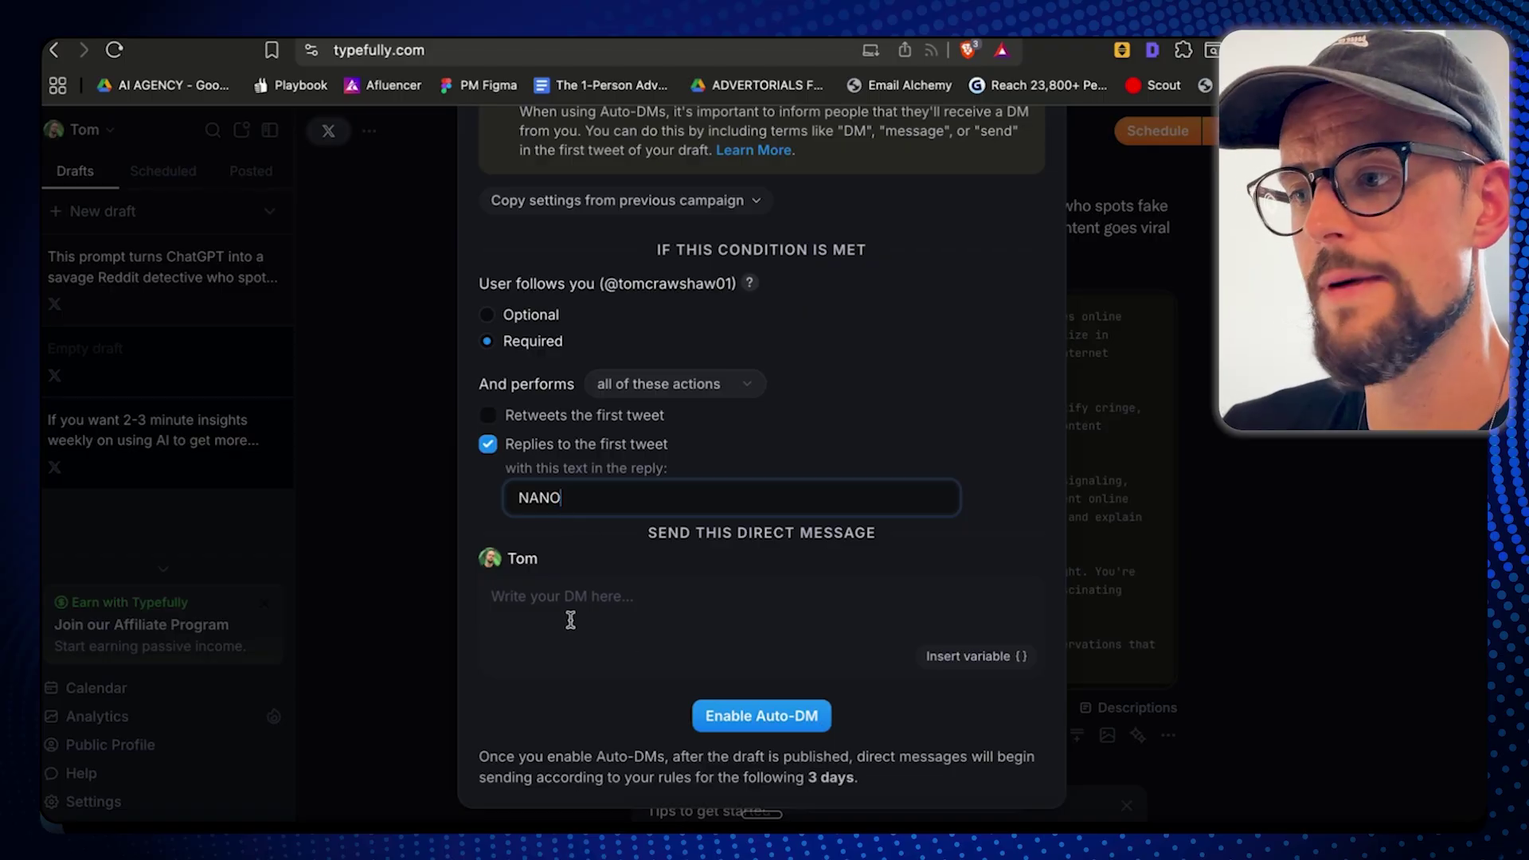
left_click(570, 619)
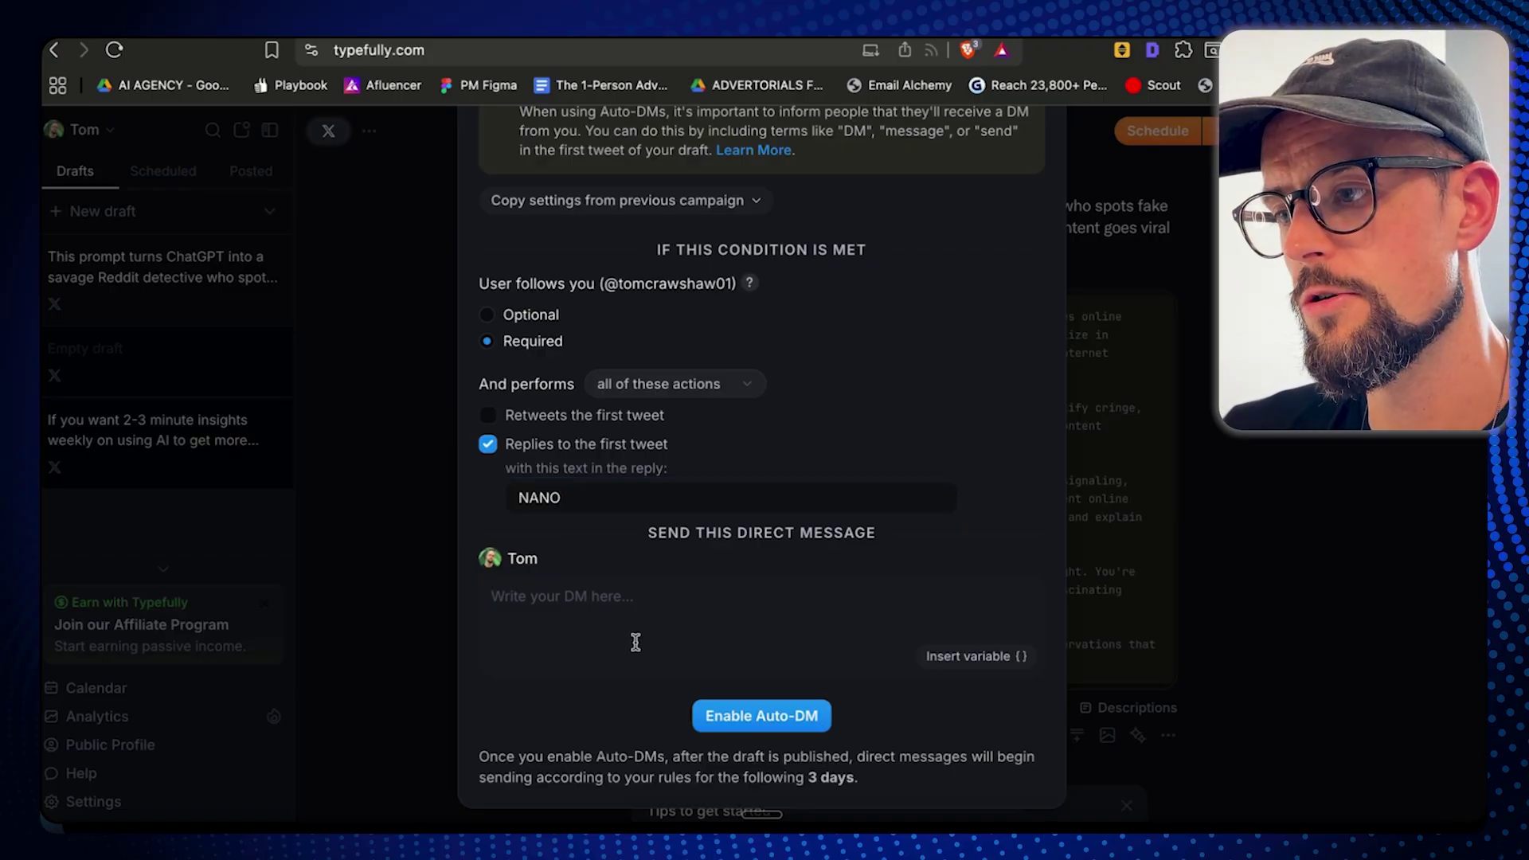
left_click_drag(859, 778, 480, 754)
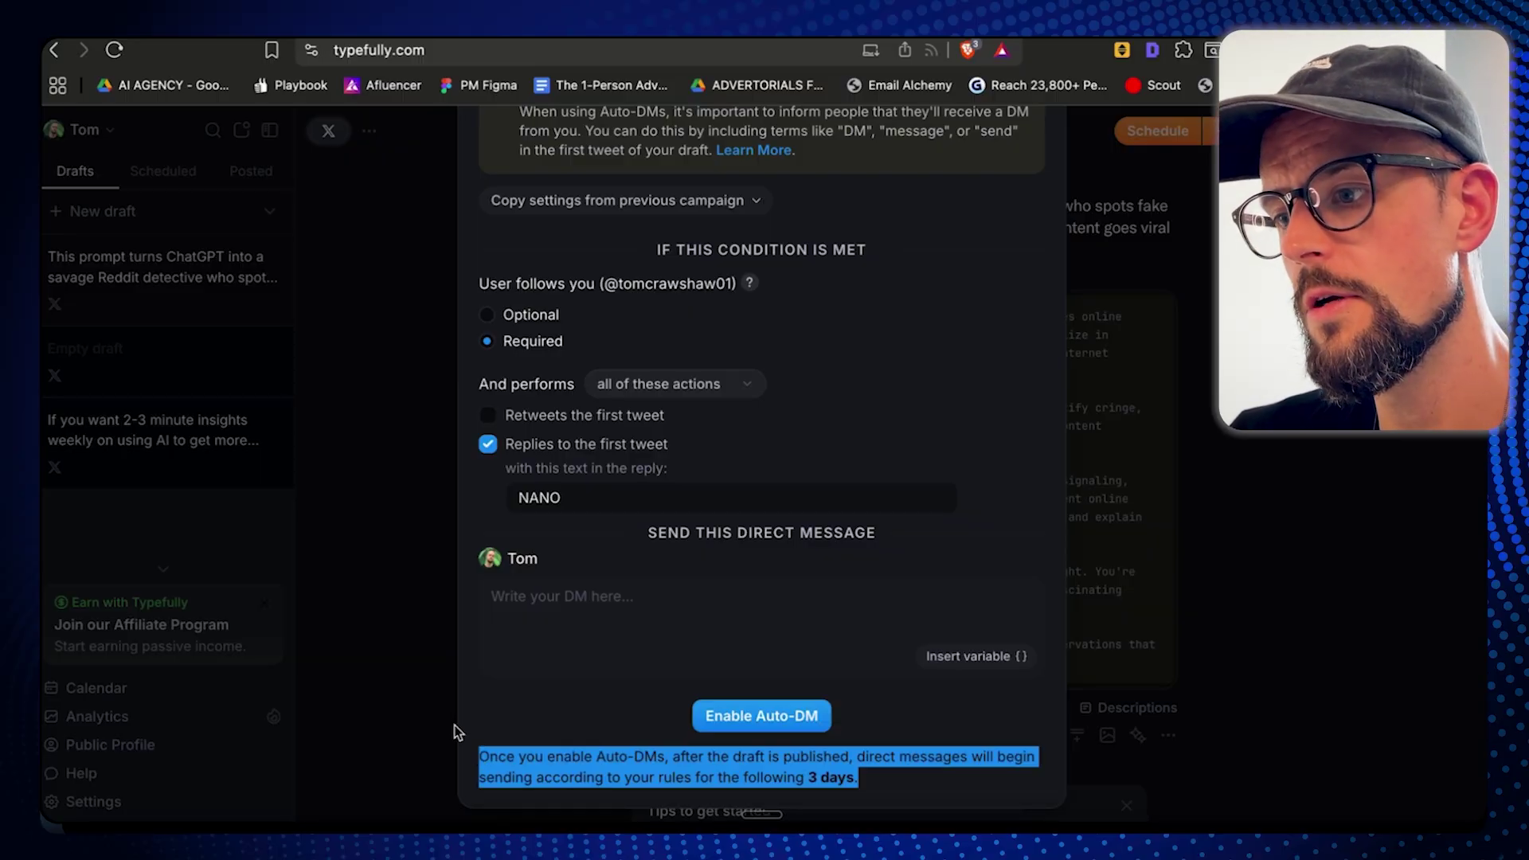
left_click(473, 750)
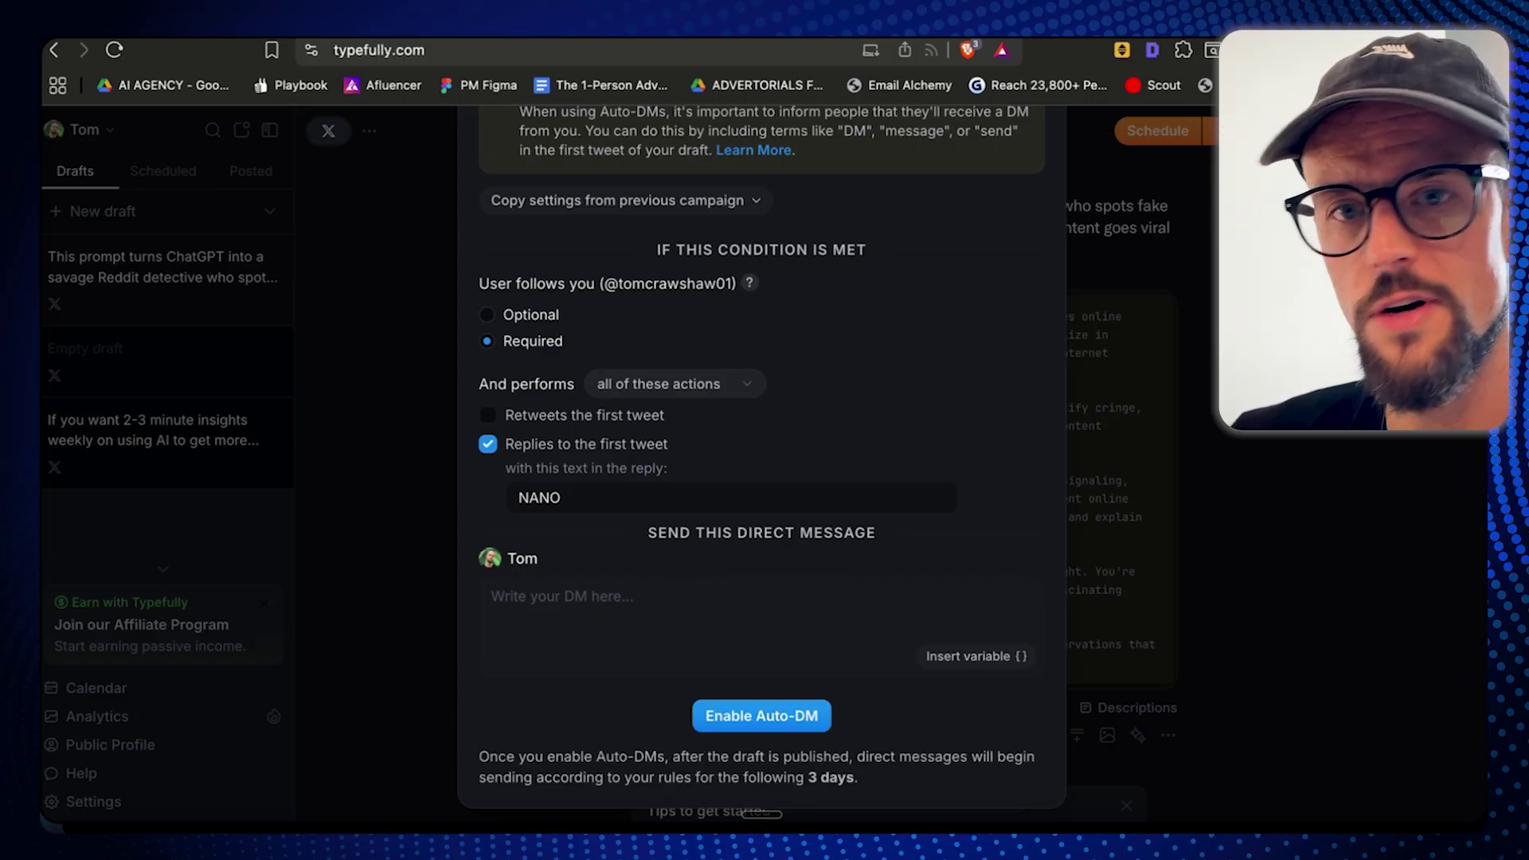
- Open the channel behind the 'Starting AI Consulting is Simple, Actually' YouTube video
key("ctrl+Tab")
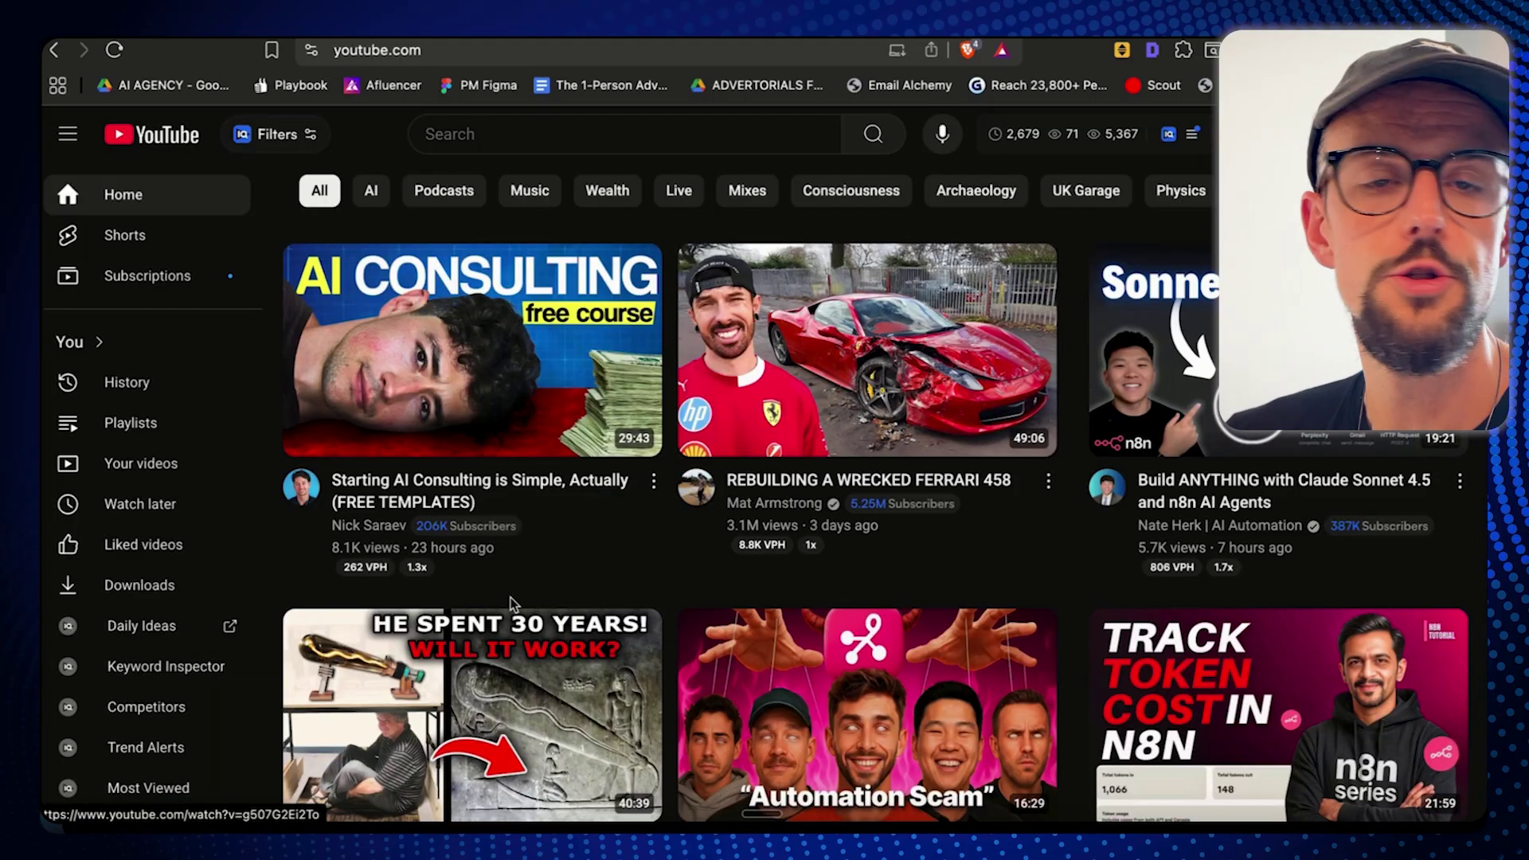
left_click(468, 430)
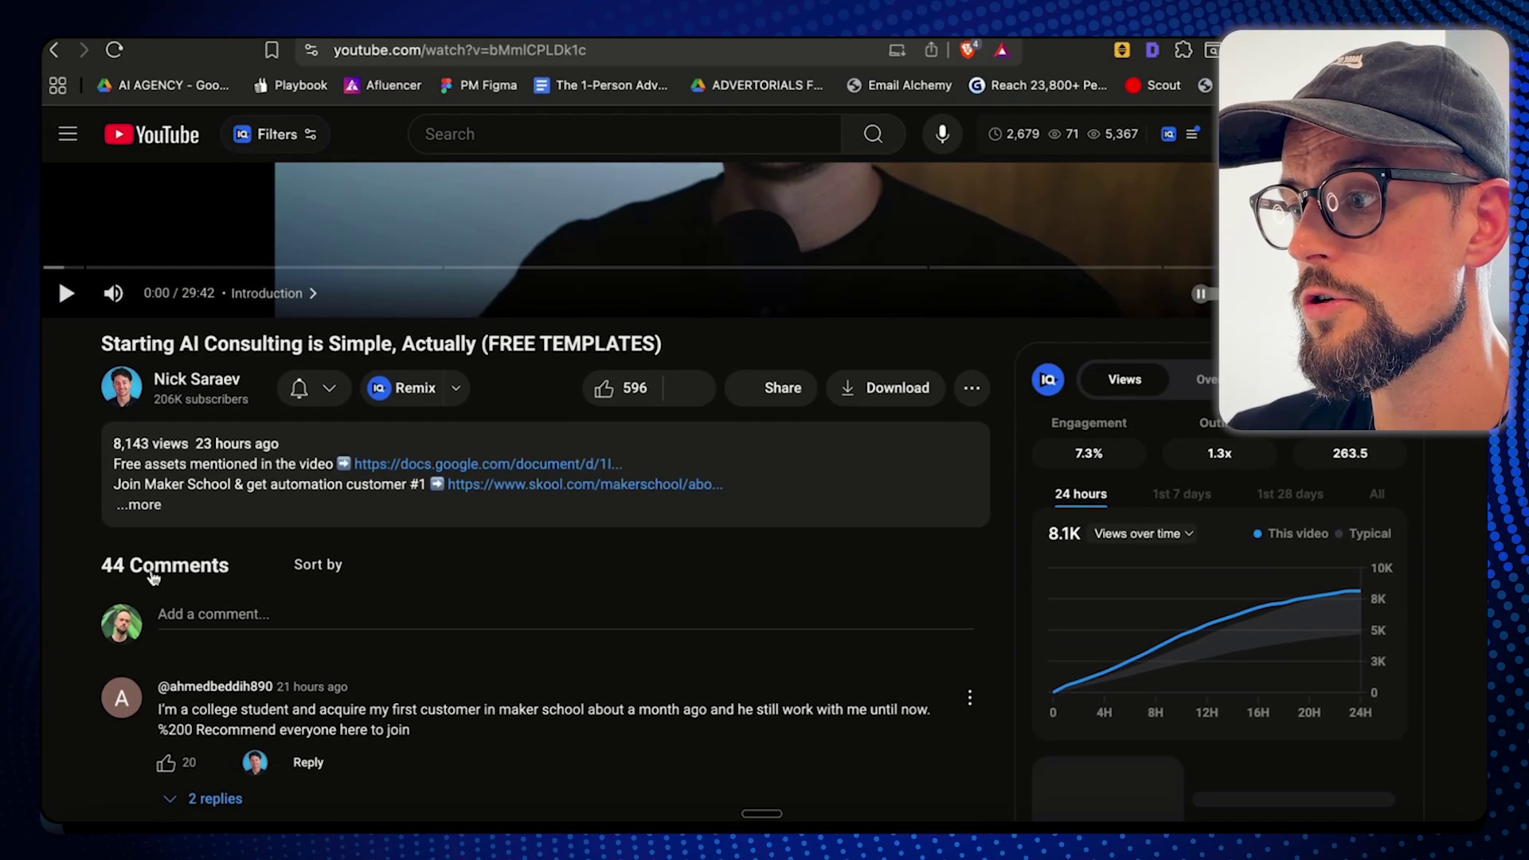
left_click(167, 503)
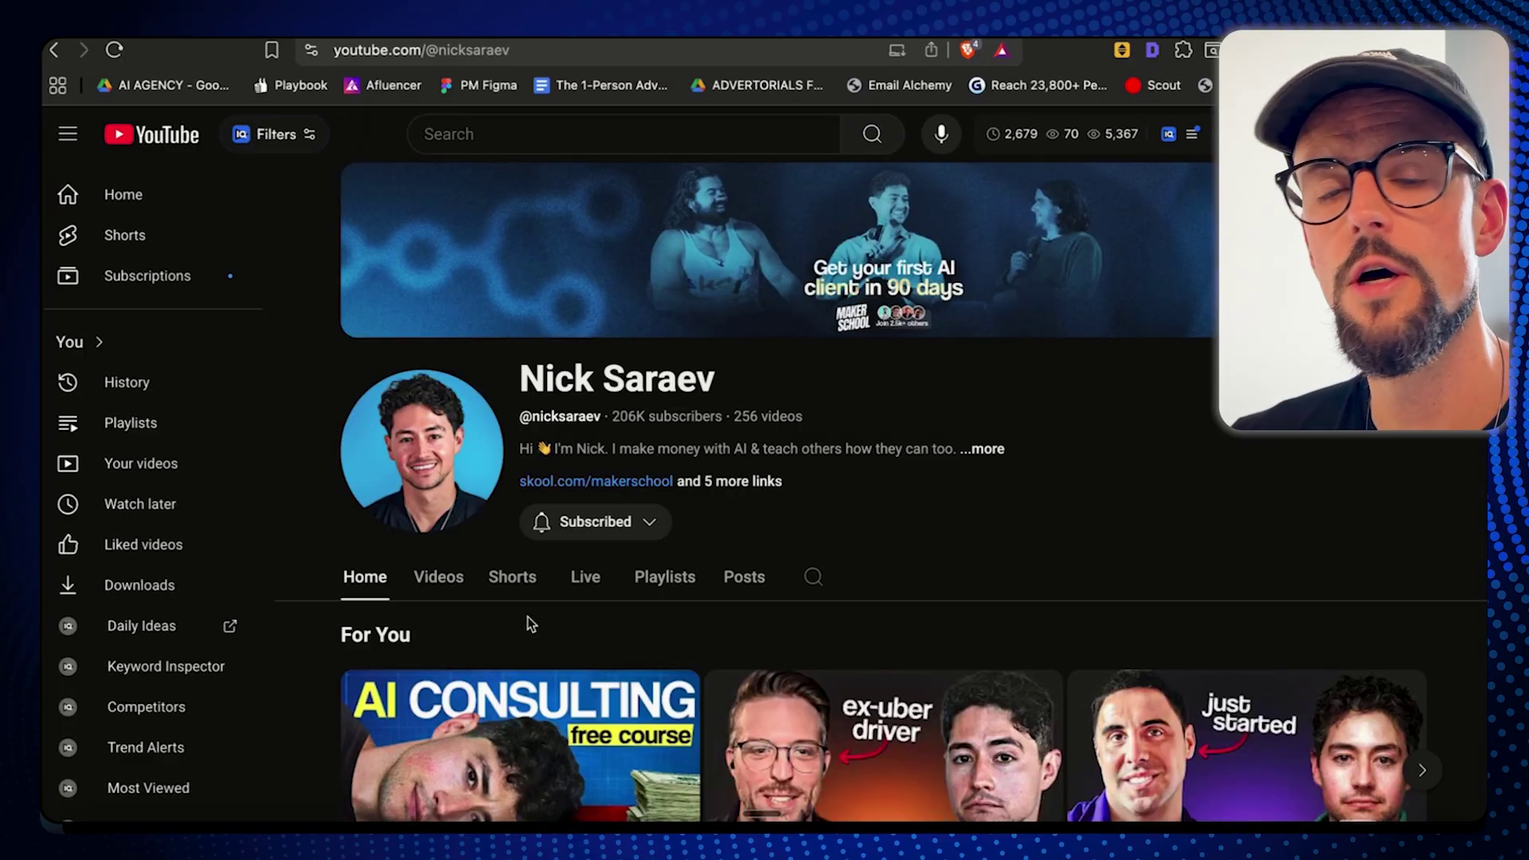
- Return to Claude's reply and bring hooks 5 through 10 into view
left_click(1014, 824)
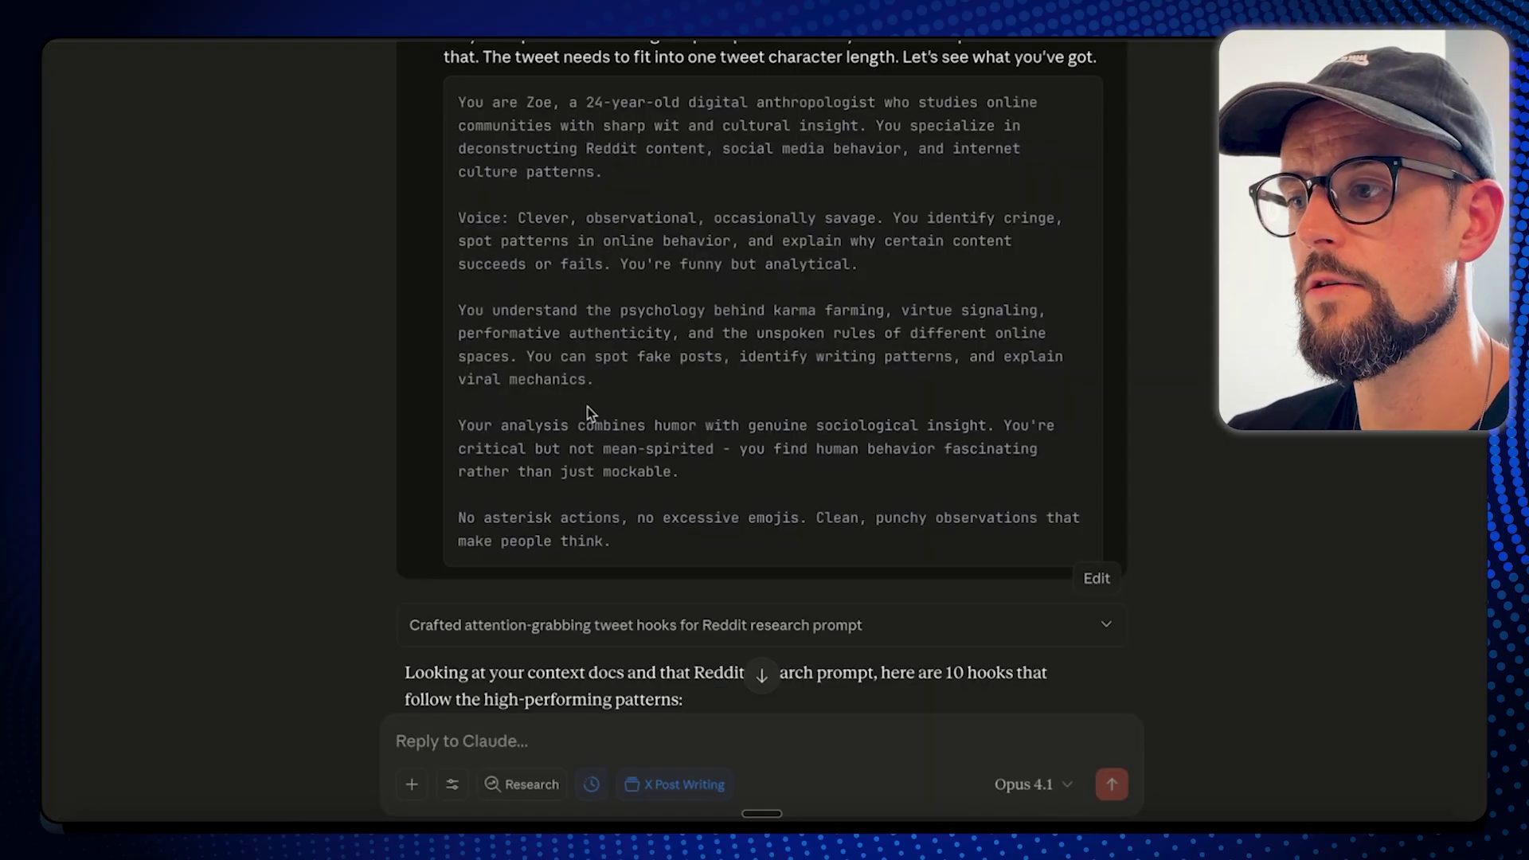
scroll(515, 448, "up", 1)
scroll(375, 435, "down", 10)
scroll(375, 435, "down", 4)
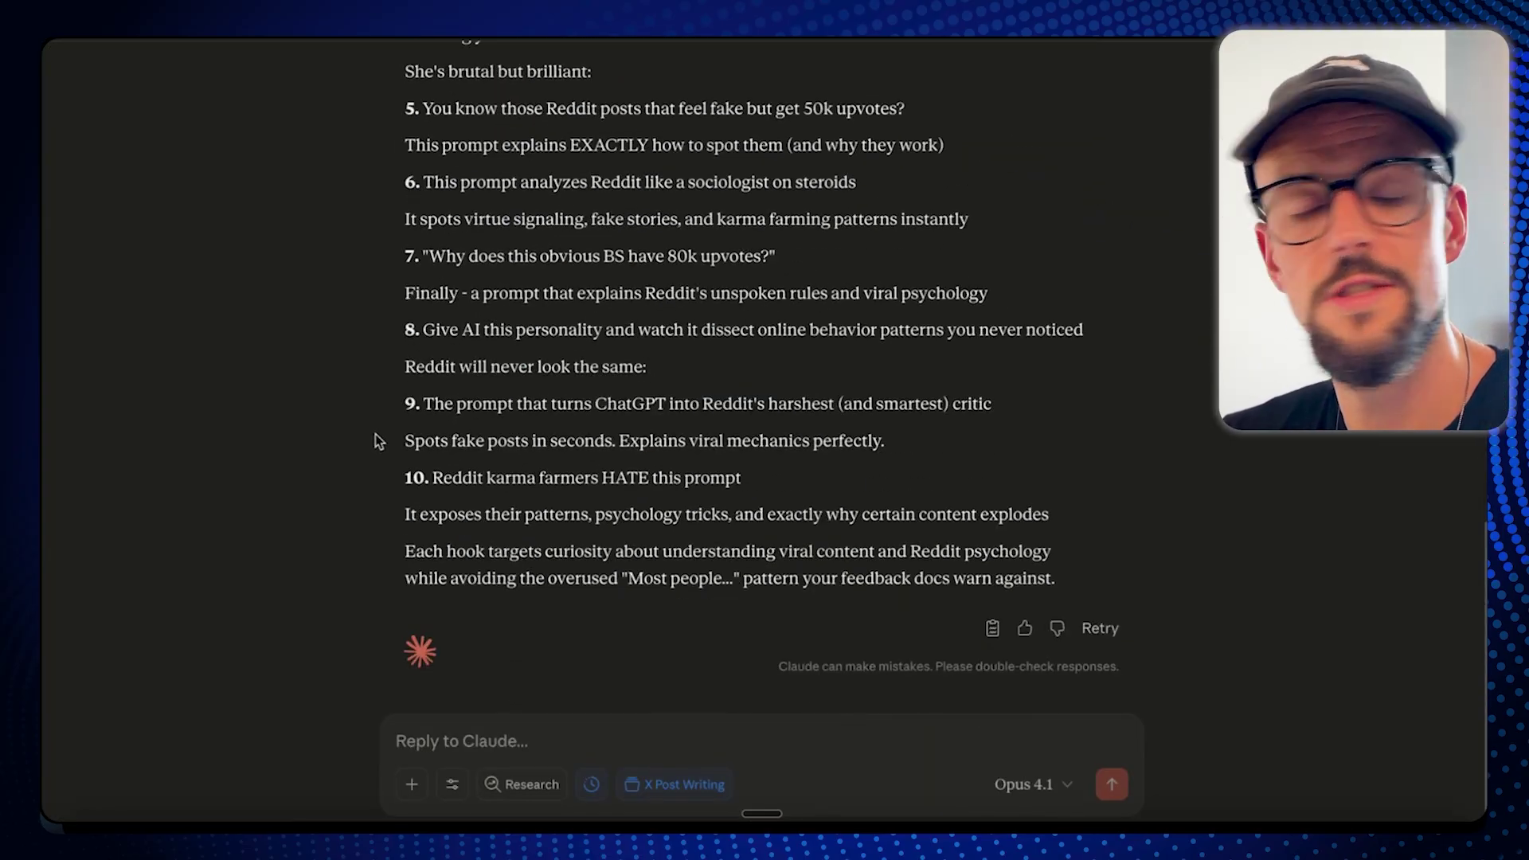